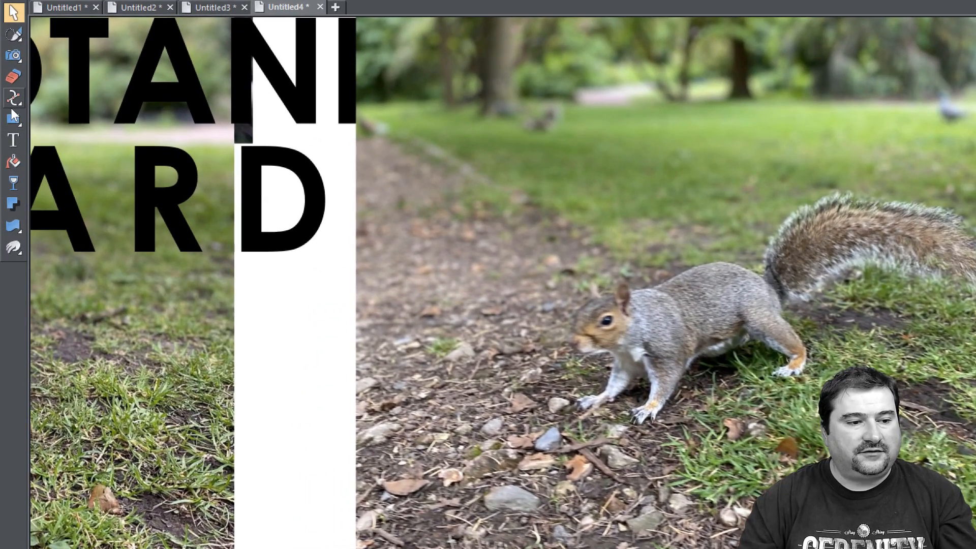
Start an outline with a straight segment from behind the squirrel's ear along its neck and set the line colour to magenta.
left_click(12, 102)
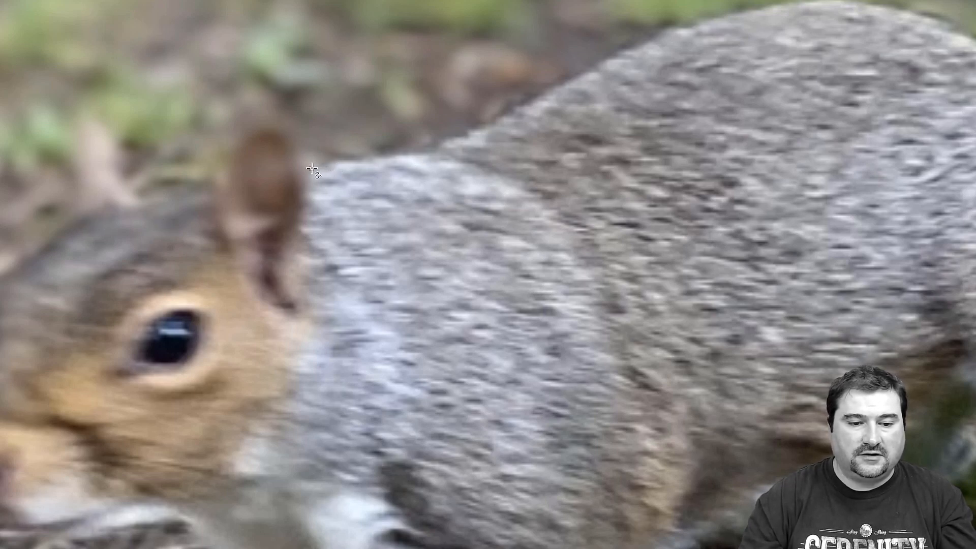
left_click(435, 151)
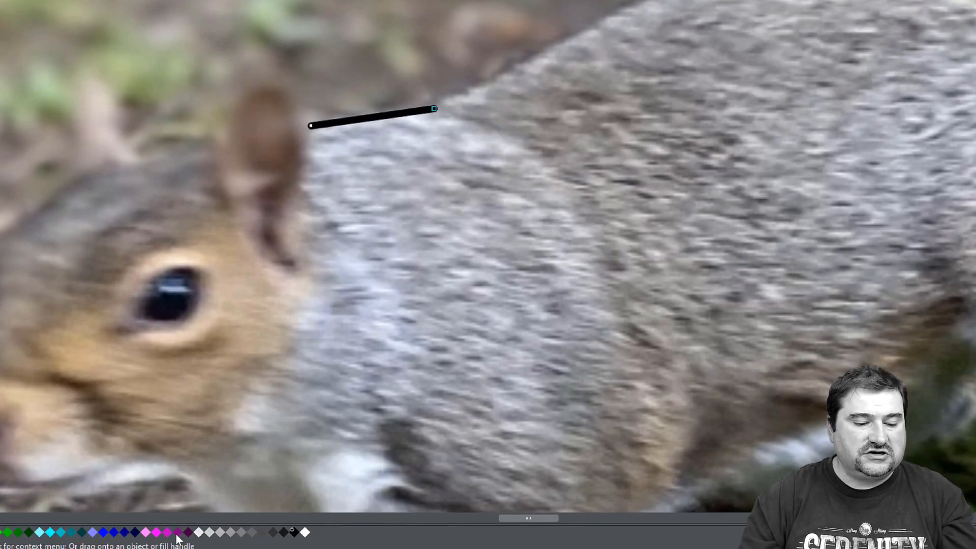
right_click(159, 536)
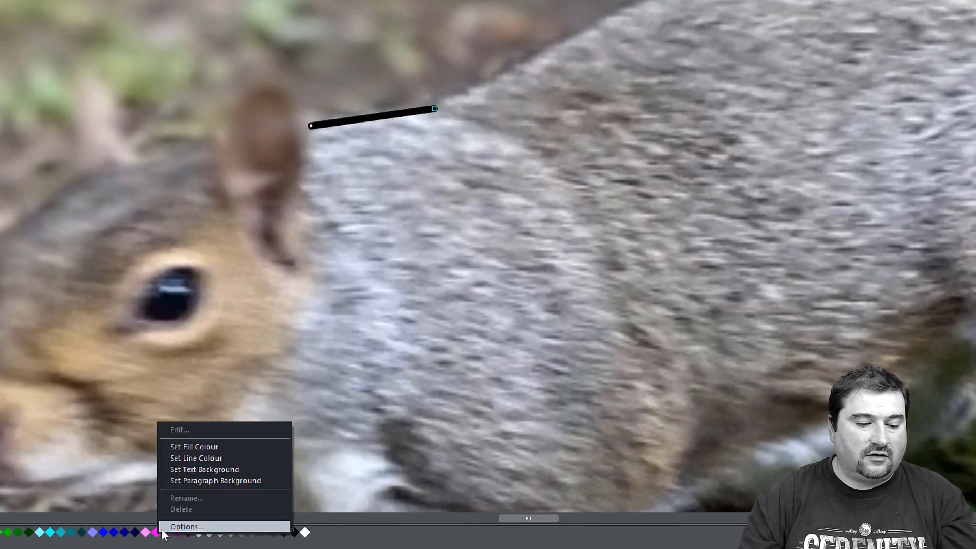
left_click(195, 457)
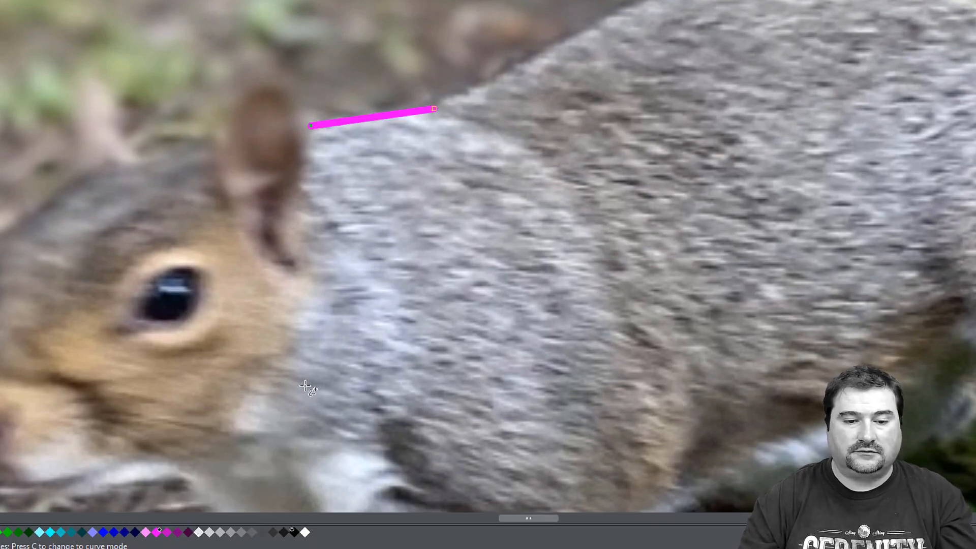
Extend the outline along the squirrel's back to the base of the tail and bend the last segment to follow the arched back.
left_click_drag(513, 186, 258, 257)
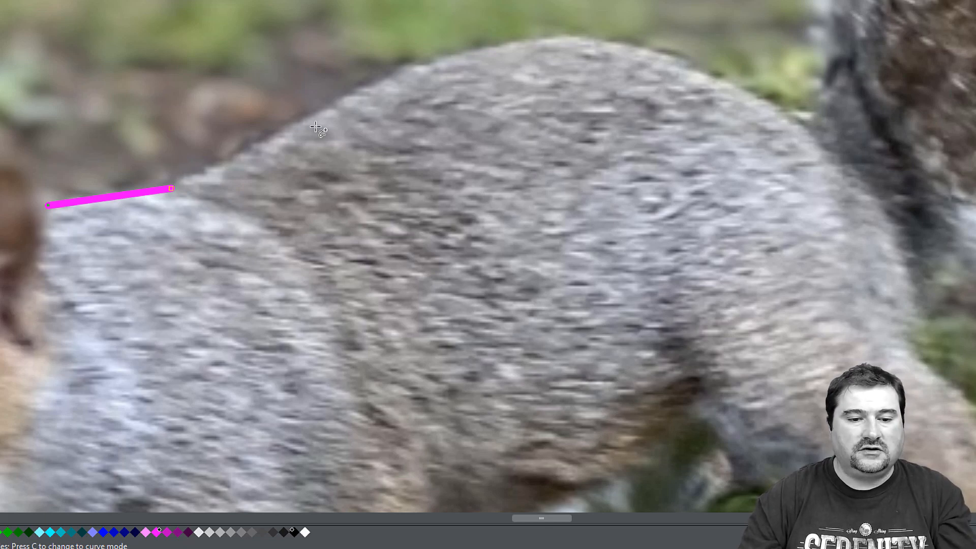
left_click(407, 67)
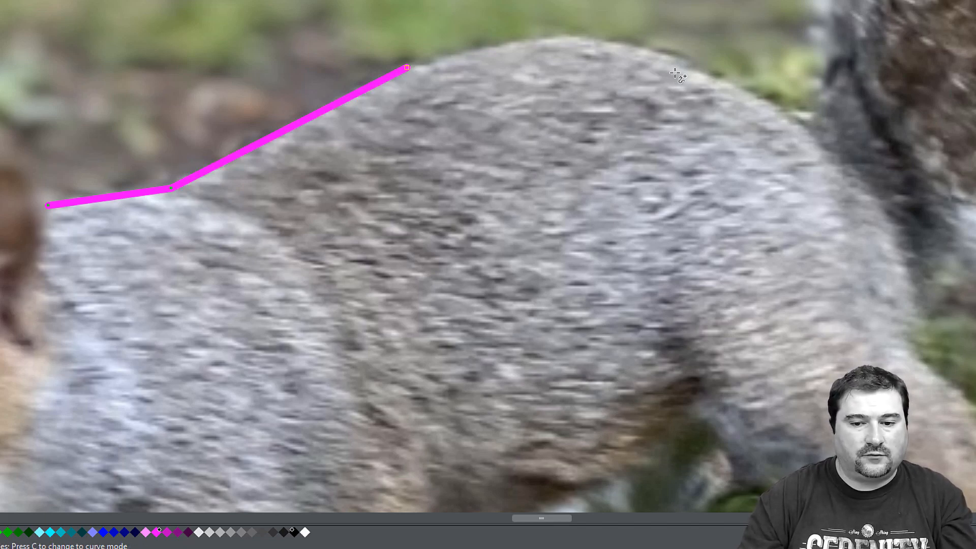
left_click(799, 118)
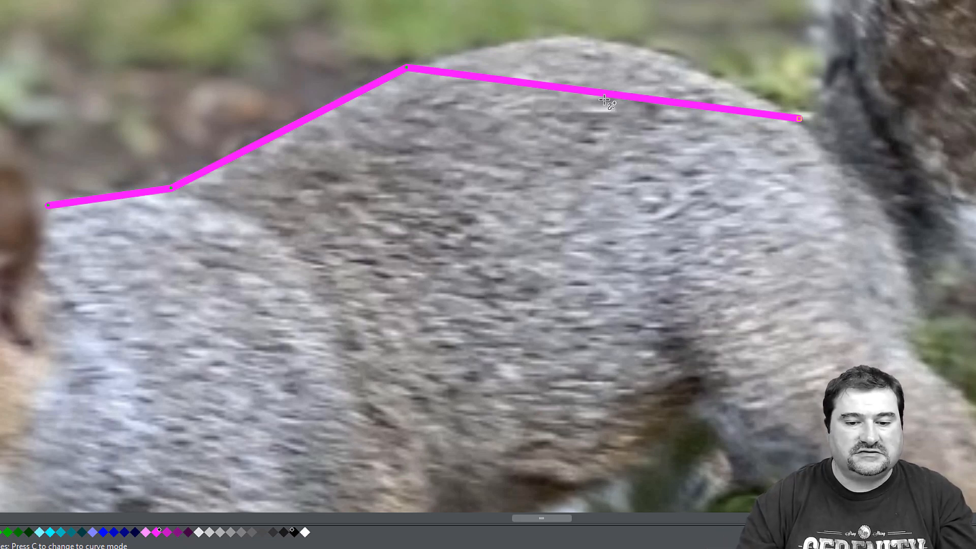
left_click_drag(609, 96, 602, 42)
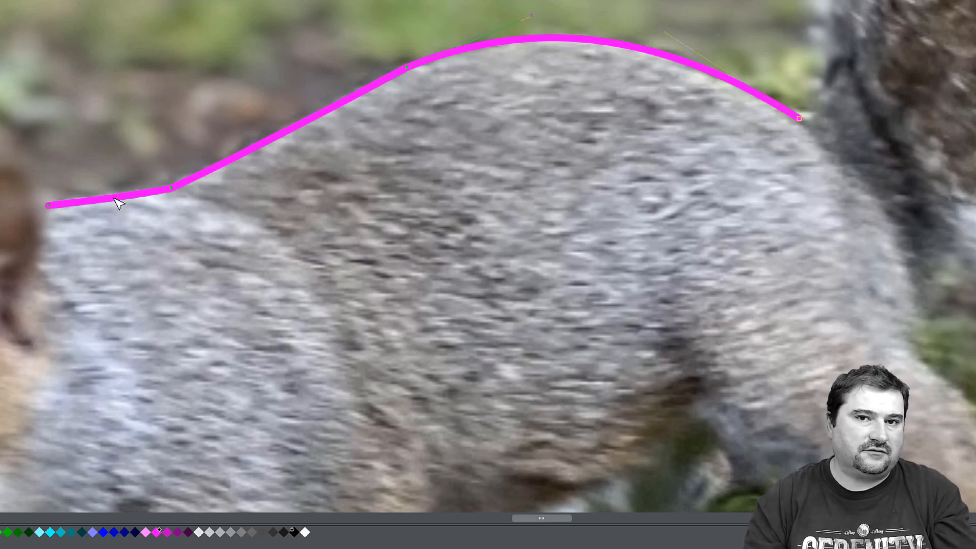
Continue the outline from the rump up the base of the tail, curving the segments along the tail's front edge.
left_click_drag(469, 310, 0, 409)
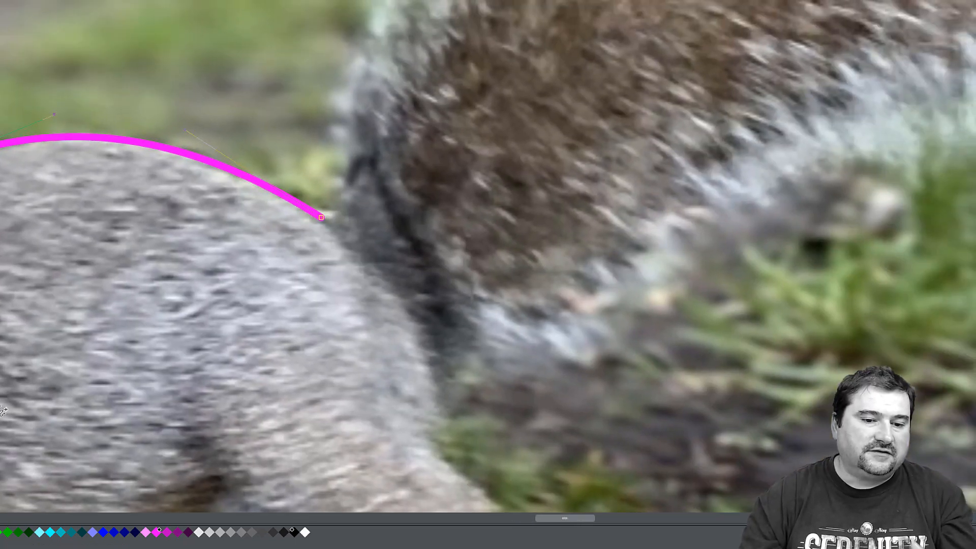
left_click(333, 215)
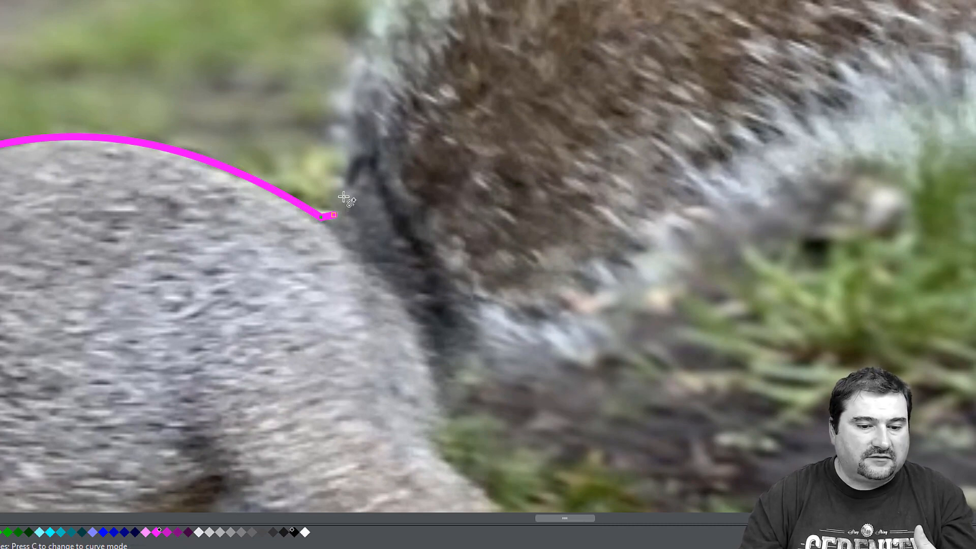
left_click(346, 121)
left_click_drag(406, 153, 291, 384)
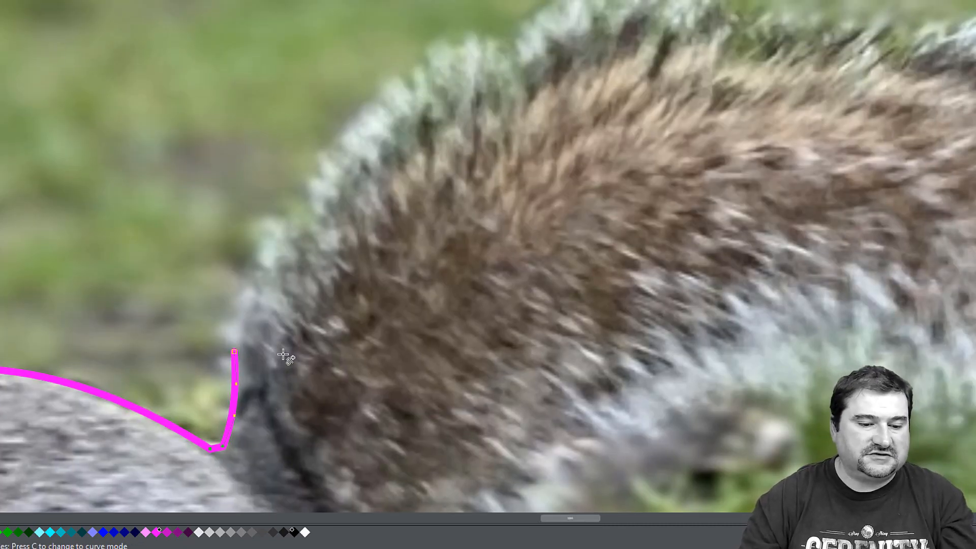
left_click_drag(579, 158, 434, 162)
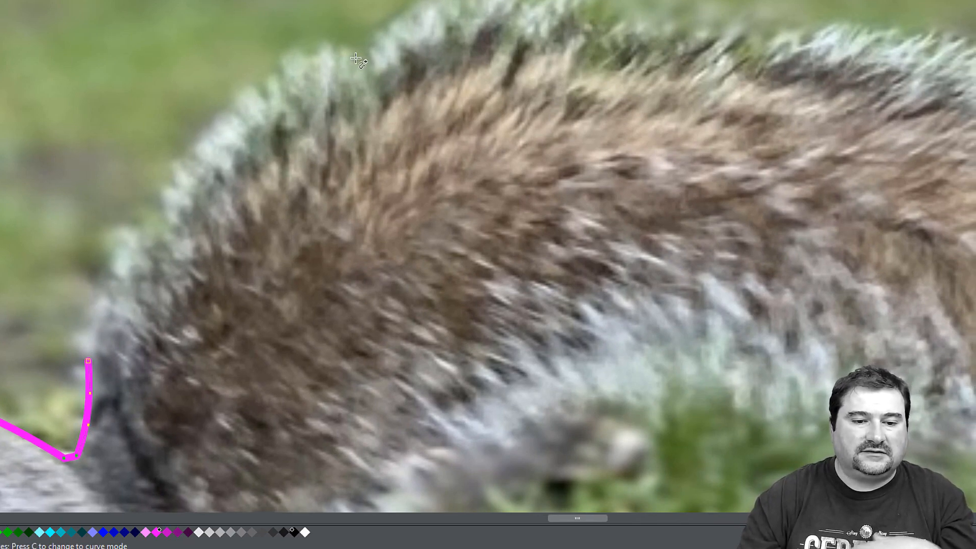
left_click(147, 231)
left_click_drag(116, 302, 113, 295)
Trace the rising front edge of the tail with short zigzag segments that imitate the fur tufts.
left_click(166, 224)
left_click(160, 182)
left_click(177, 188)
left_click(172, 159)
left_click(189, 162)
left_click(192, 153)
left_click(203, 138)
left_click(213, 122)
left_click(243, 120)
left_click(241, 90)
left_click(264, 96)
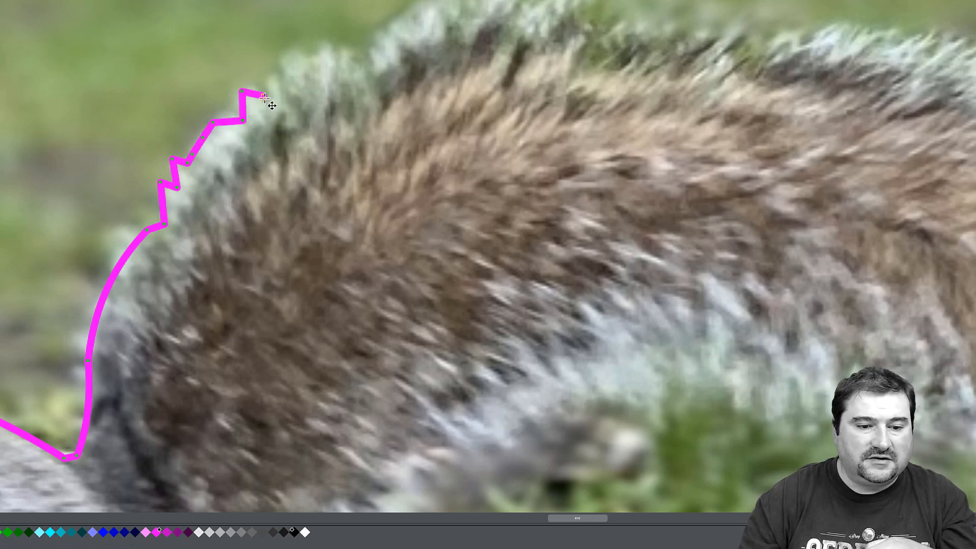
left_click(271, 76)
left_click(289, 93)
left_click(282, 60)
left_click(302, 45)
left_click(317, 54)
left_click(325, 47)
left_click(338, 52)
left_click(368, 49)
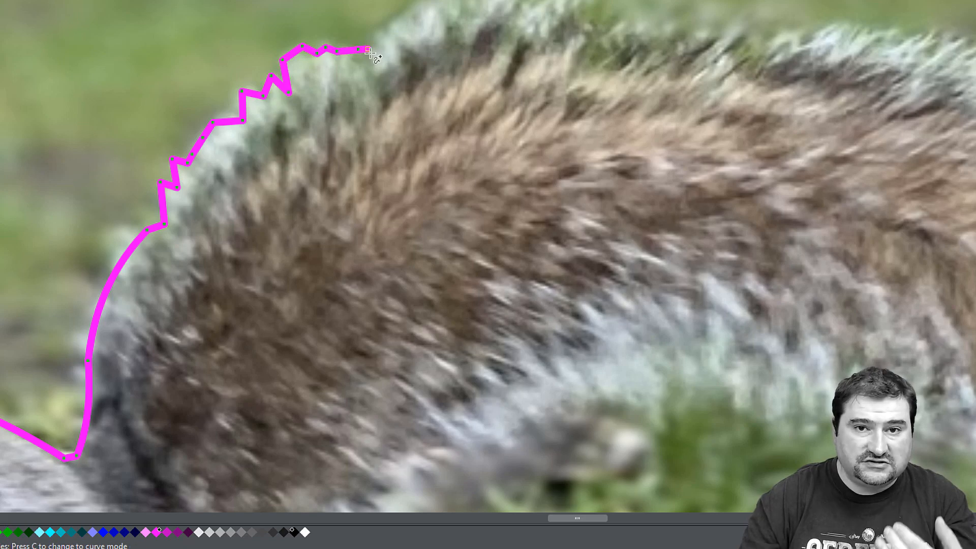
Carry the jagged outline over the crest of the tail and along the first part of its upper edge.
left_click(377, 32)
left_click(391, 28)
left_click(400, 12)
left_click(420, 32)
left_click(447, 30)
left_click(469, 42)
left_click(499, 14)
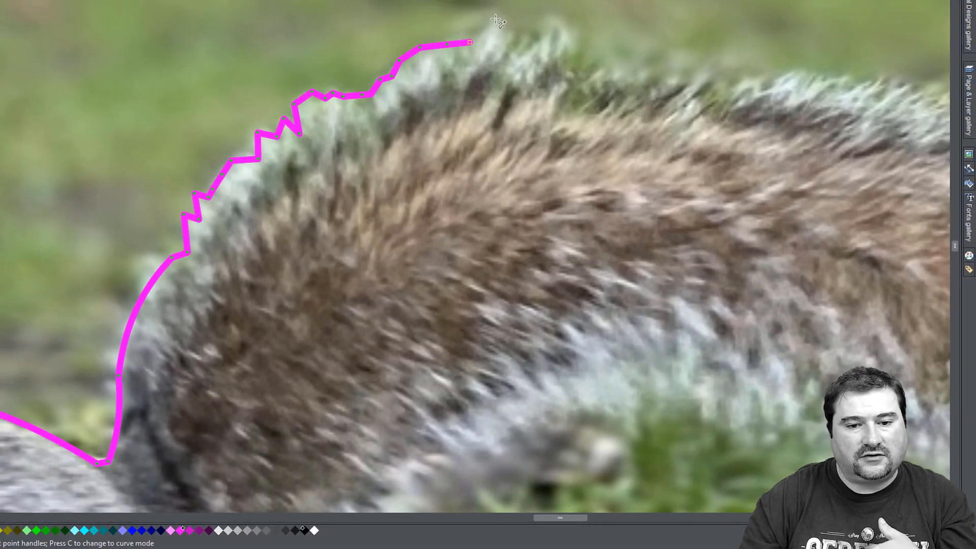
left_click(508, 33)
left_click(528, 32)
left_click(557, 27)
left_click(565, 44)
left_click(565, 76)
left_click(584, 69)
left_click(585, 80)
left_click(604, 71)
left_click(607, 88)
left_click(628, 76)
left_click(631, 95)
left_click(659, 81)
left_click(659, 94)
left_click(696, 79)
left_click(696, 96)
left_click(727, 82)
left_click(730, 96)
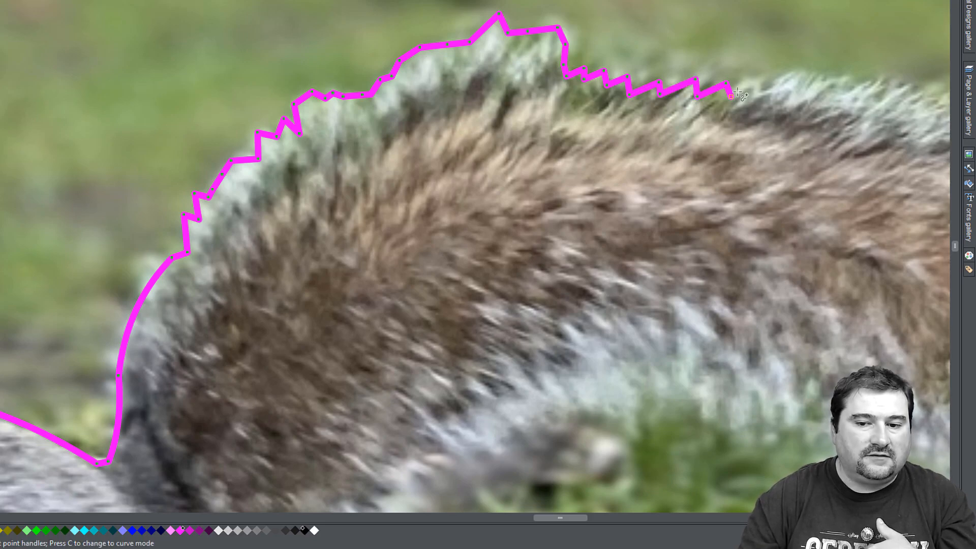
left_click(764, 86)
left_click(771, 97)
left_click(782, 75)
Continue the zigzag outline along the far part of the tail's upper edge to where it turns downward.
left_click_drag(813, 208, 387, 261)
left_click(350, 120)
left_click(348, 135)
left_click(377, 130)
left_click(395, 148)
left_click(406, 133)
left_click(433, 137)
left_click(425, 153)
left_click(469, 143)
left_click(499, 137)
left_click(493, 155)
left_click(526, 151)
left_click(523, 160)
left_click(572, 153)
left_click(598, 163)
left_click(595, 174)
left_click(623, 172)
left_click(621, 182)
left_click(642, 186)
Trace the fur down the rear edge of the tail with short jagged segments.
left_click(663, 192)
left_click(657, 206)
left_click(688, 207)
left_click(677, 217)
left_click(690, 229)
left_click(678, 235)
left_click(690, 231)
left_click(685, 246)
left_click(667, 252)
left_click(715, 267)
left_click(703, 274)
left_click(730, 290)
left_click(717, 302)
left_click(752, 319)
left_click(733, 320)
left_click(765, 341)
left_click(738, 342)
left_click(773, 371)
left_click(750, 370)
left_click(770, 388)
left_click(792, 412)
Bring the jagged outline down the last part of the rear edge to the tail's lower tip.
left_click_drag(792, 412, 623, 136)
left_click(625, 155)
left_click(642, 183)
left_click(628, 179)
left_click(622, 200)
left_click(640, 218)
left_click(630, 248)
left_click(615, 244)
left_click(617, 266)
left_click(595, 254)
left_click(587, 275)
Trace the jagged outline from the tail's lower tip along the first stretch of its underside fur.
left_click(566, 254)
left_click(553, 254)
left_click(536, 235)
left_click(525, 240)
left_click(498, 219)
left_click(467, 205)
left_click(463, 211)
left_click(442, 205)
left_click(434, 209)
left_click(416, 197)
Continue the irregular outline along the middle of the tail's underside, following the boundary between fur and grass.
left_click(390, 204)
left_click(371, 208)
left_click(366, 230)
left_click(350, 224)
left_click(340, 241)
left_click(315, 227)
left_click(305, 241)
left_click(270, 235)
left_click(234, 237)
left_click(214, 226)
left_click(197, 231)
Carry the outline along the pale fur of the tail's underside toward the squirrel's body with short uneven segments.
left_click(193, 215)
left_click(173, 204)
left_click(160, 215)
left_click(138, 202)
left_click(131, 212)
left_click(110, 193)
left_click(92, 193)
left_click(78, 184)
left_click(57, 174)
left_click(37, 171)
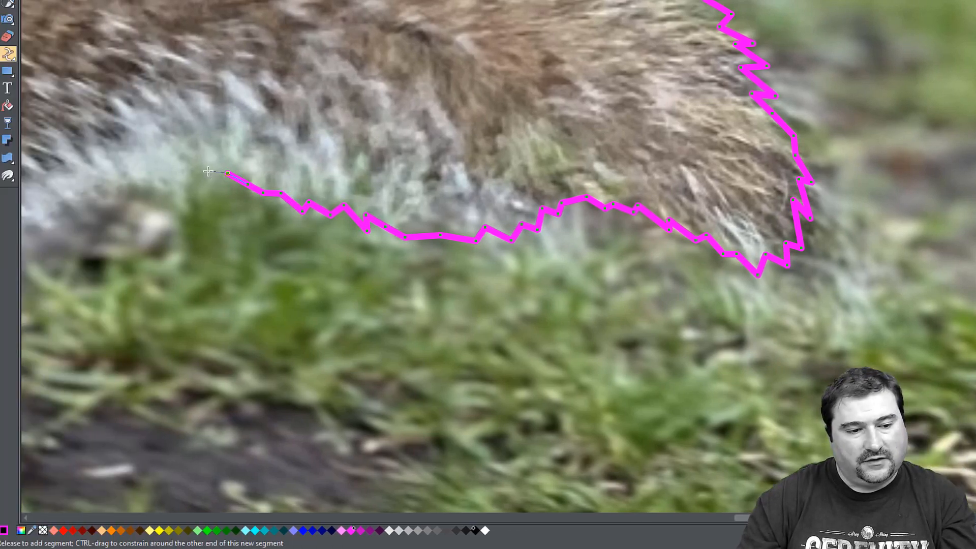
left_click(193, 171)
left_click(191, 185)
left_click(177, 183)
Extend the outline along the inner part of the tail's underside and start the zigzag down its pale fur.
left_click_drag(163, 210, 847, 224)
left_click(839, 195)
left_click(792, 199)
left_click(757, 210)
left_click(742, 224)
left_click(712, 226)
left_click(683, 236)
left_click(680, 250)
left_click(666, 251)
left_click(669, 266)
left_click(653, 265)
Zigzag the outline down the pale fur tufts near the base of the tail.
left_click(665, 288)
left_click(642, 289)
left_click(647, 308)
left_click(606, 317)
left_click(617, 331)
left_click(592, 334)
left_click(595, 354)
left_click(562, 347)
left_click(562, 371)
Finish the tail's underside by bringing the outline to where the tail meets the back of the hind leg.
left_click(525, 359)
left_click(503, 357)
left_click(482, 366)
left_click(466, 392)
left_click(454, 414)
Trace the rear edge of the hind leg down to the heel, bending the segments to follow its curve.
scroll(457, 447, "down", 5)
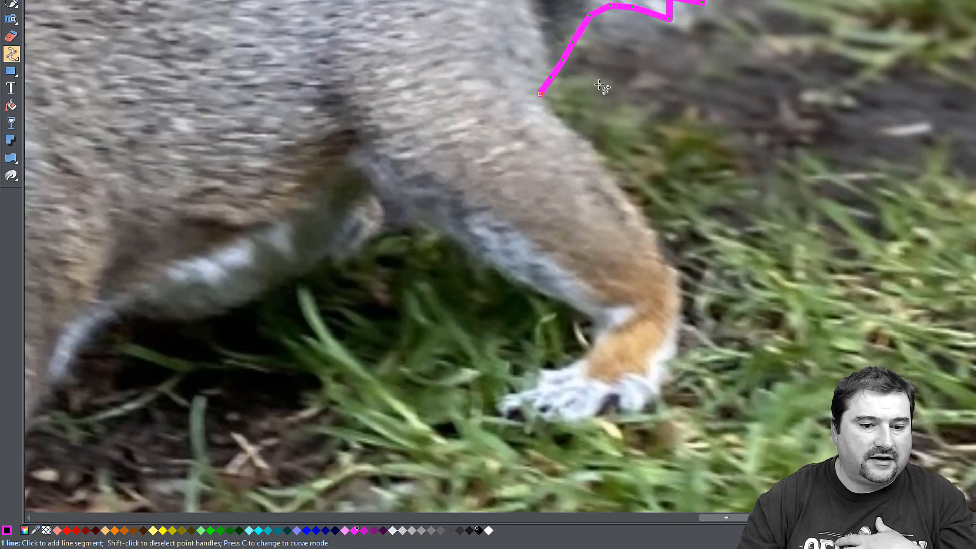
left_click(660, 256)
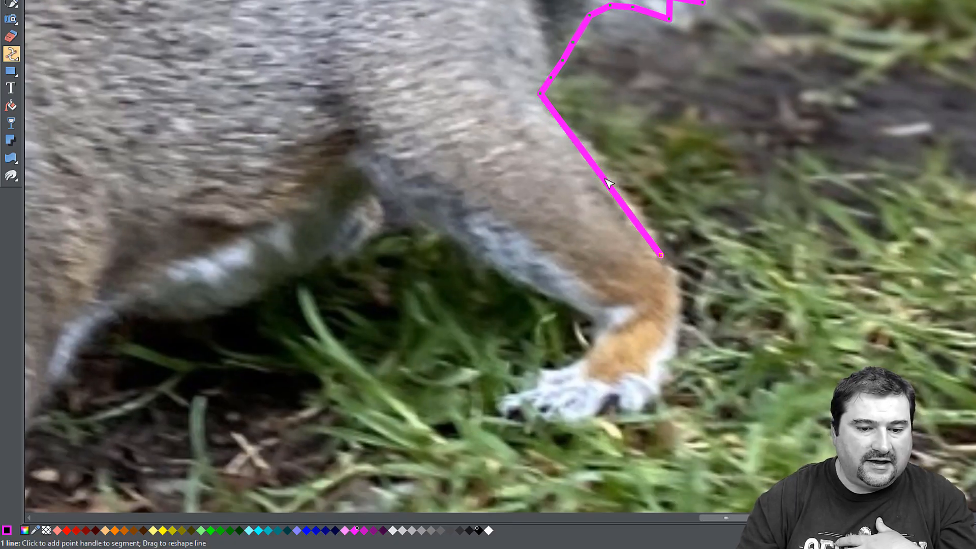
left_click(626, 407)
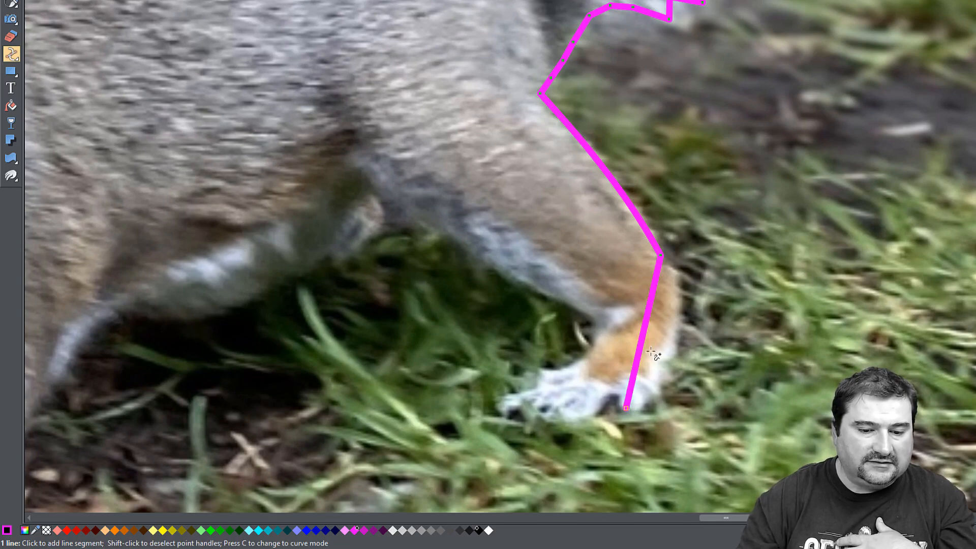
left_click_drag(648, 327, 659, 339)
left_click_drag(680, 348, 680, 348)
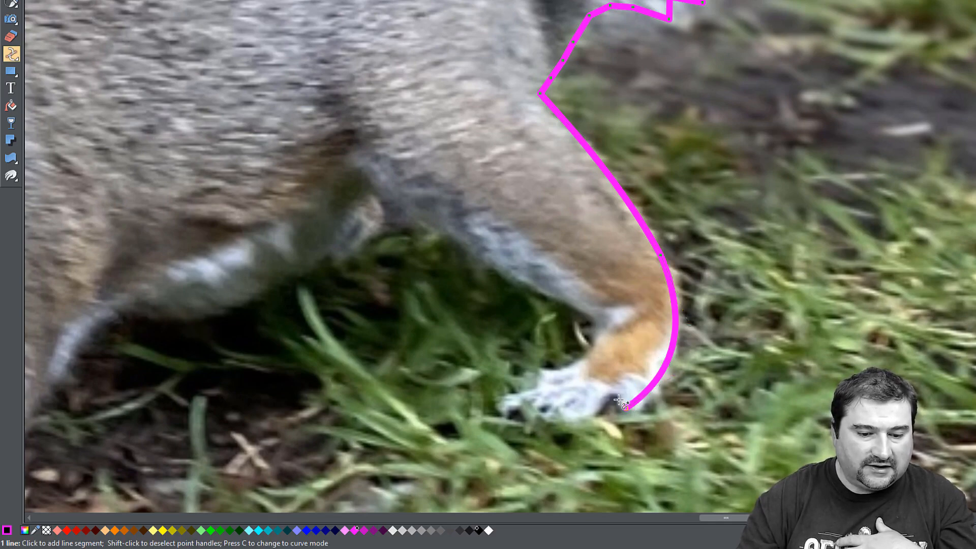
Outline the hind paw around its toes and up to the front of the ankle, curving the last segment.
left_click(617, 394)
left_click(607, 400)
left_click(591, 415)
left_click(555, 417)
left_click(541, 372)
left_click_drag(598, 320, 589, 359)
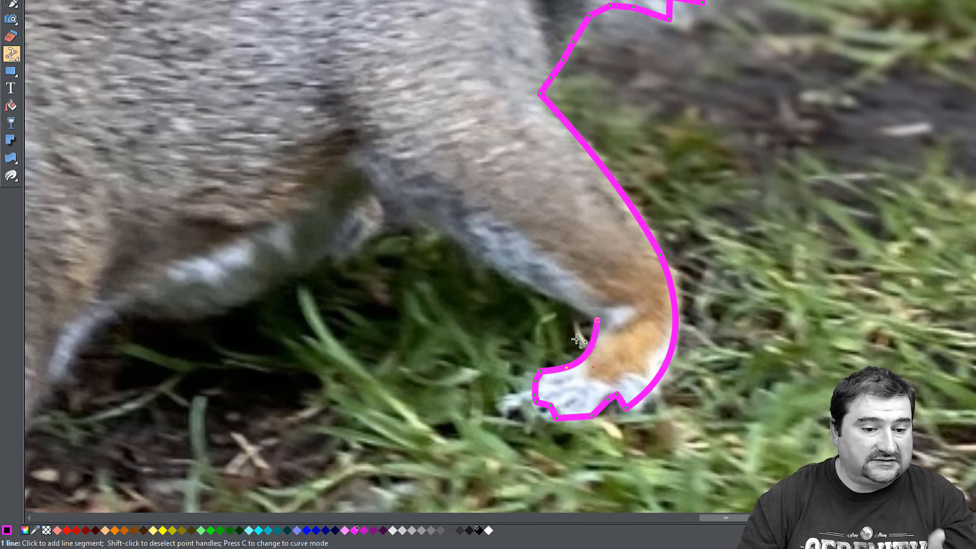
Run the outline up the inner edge of the hind leg and along the belly to the front leg, curving both segments.
left_click(381, 196)
left_click_drag(486, 257, 481, 261)
left_click_drag(466, 305, 821, 265)
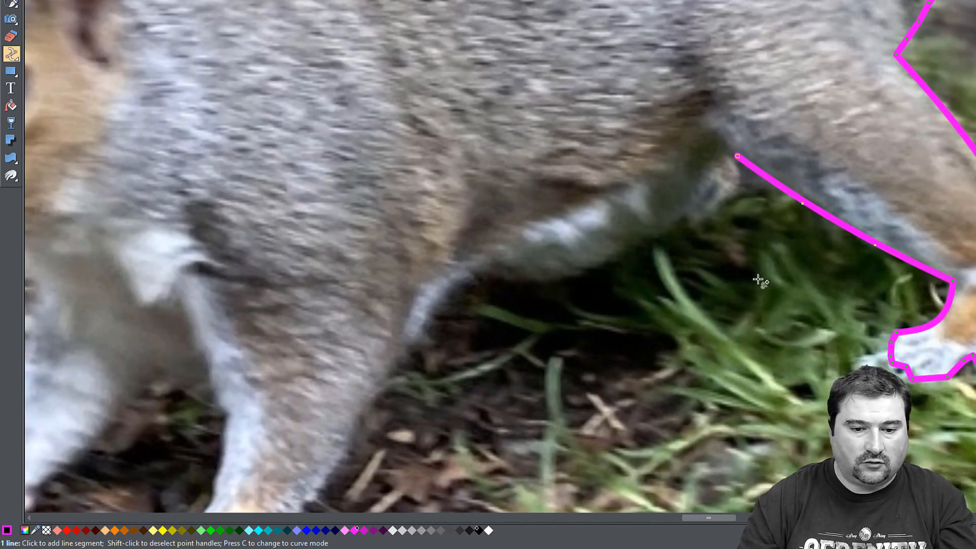
left_click(485, 273)
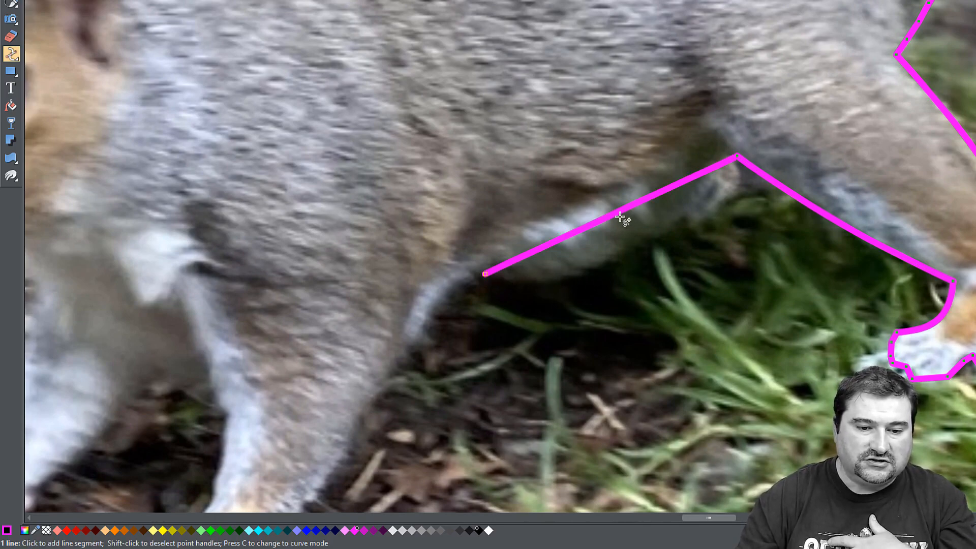
left_click_drag(620, 218, 638, 248)
Trace the rear edge of the near front leg down to the paw and bend the segment to match its contour.
left_click_drag(511, 310, 819, 186)
left_click(578, 435)
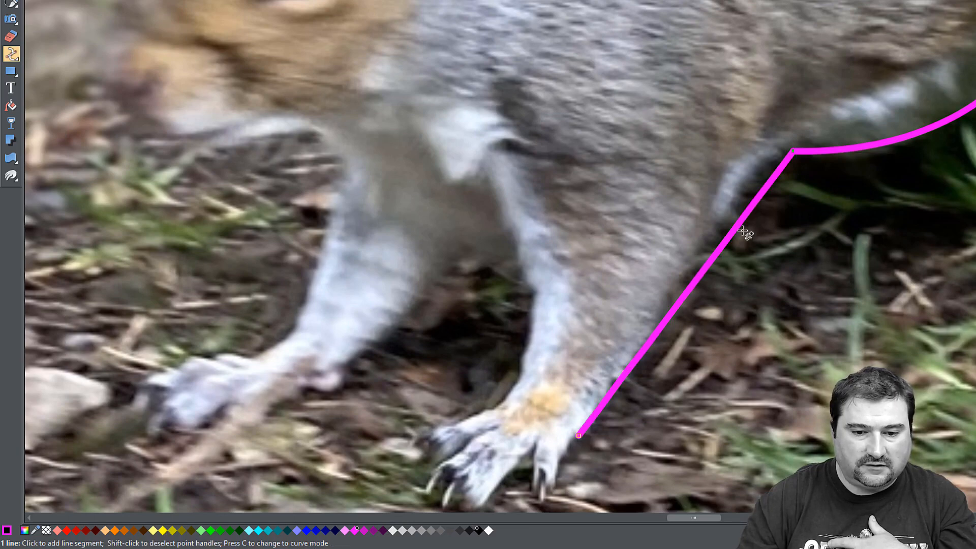
left_click_drag(740, 228, 739, 190)
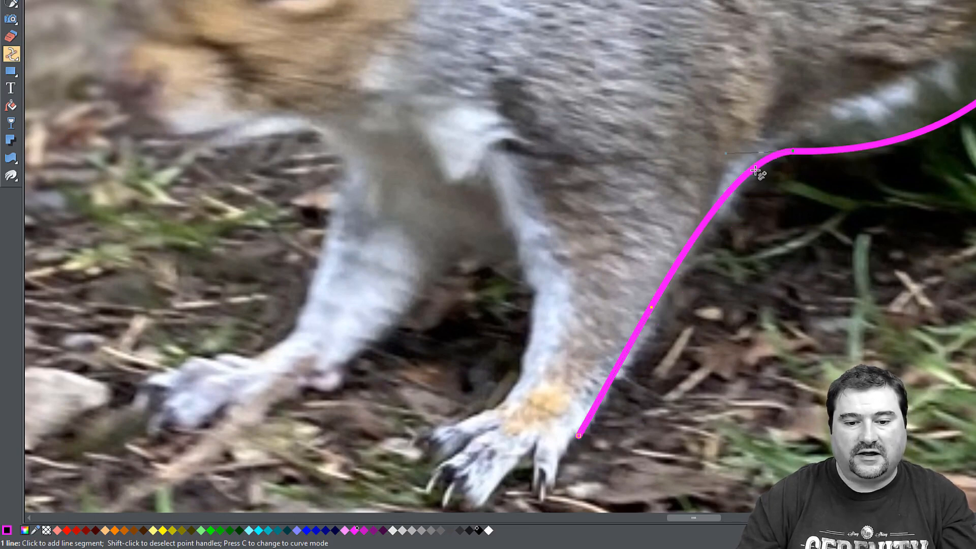
mouse_move(731, 155)
left_mouse_down()
mouse_move(716, 159)
mouse_move(723, 152)
left_mouse_up()
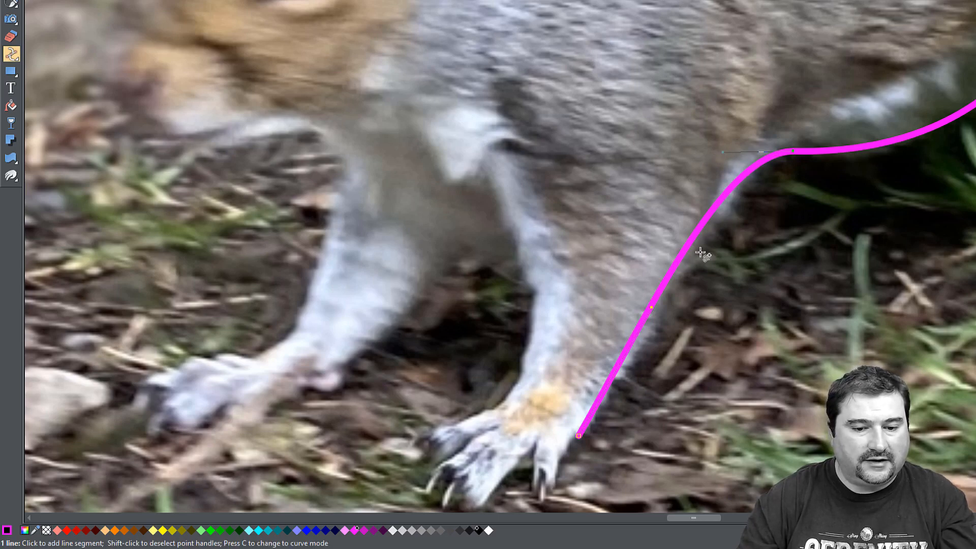
left_click_drag(651, 308, 656, 349)
left_click_drag(723, 153, 707, 166)
left_click_drag(658, 349, 661, 352)
Outline the rear toe of the near front paw and extend the line to the tip of the neighbouring toe.
scroll(673, 346, "down", 5)
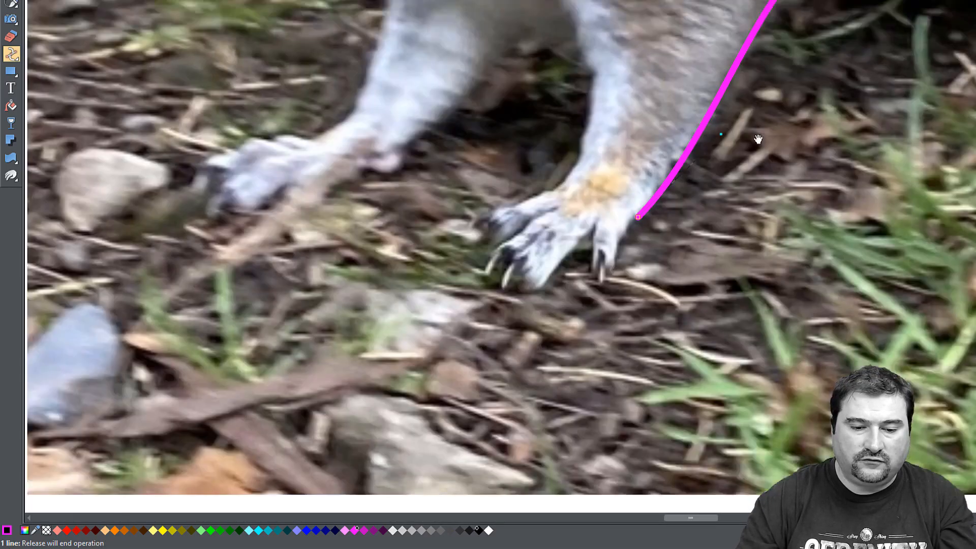
left_click(615, 236)
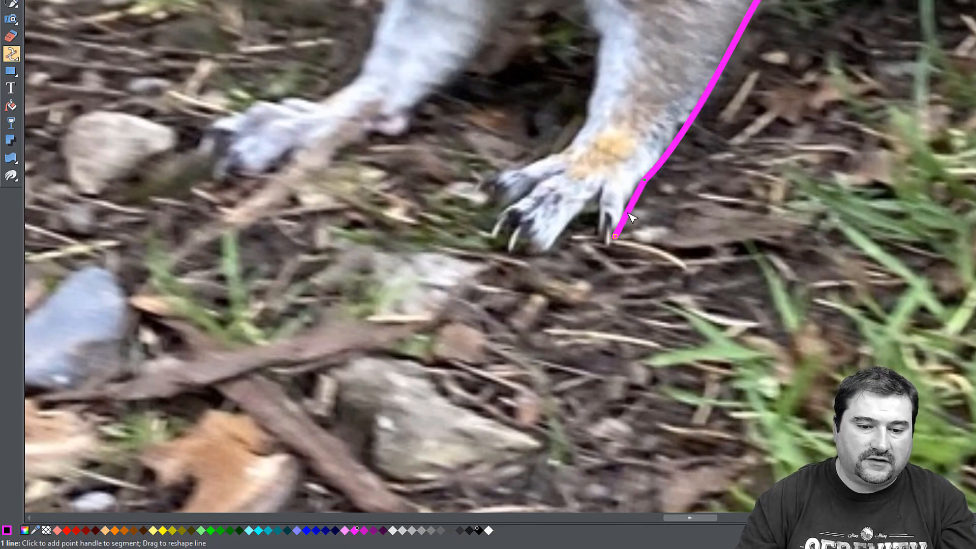
left_click(611, 245)
left_click(599, 188)
left_click(544, 251)
scroll(575, 234, "up", 1)
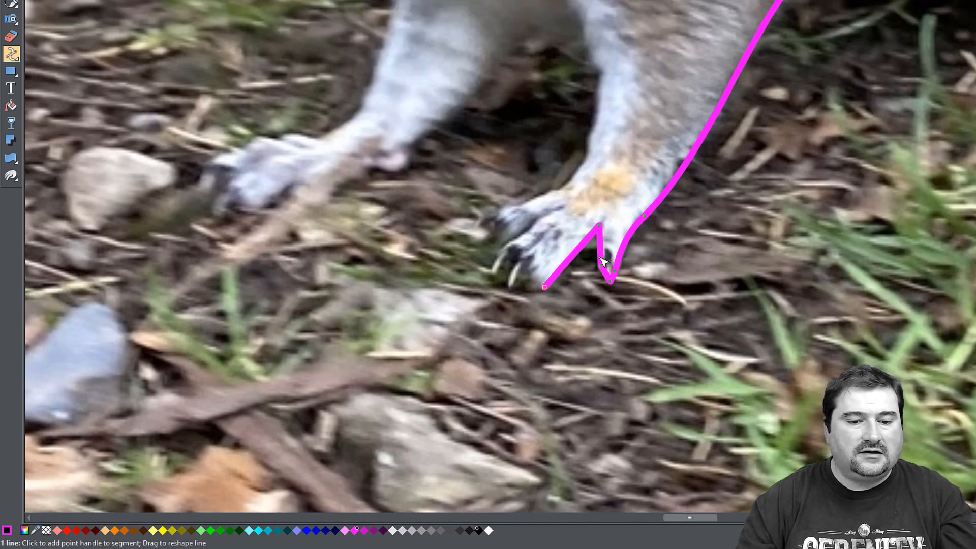
scroll(602, 249, "up", 2)
left_click_drag(608, 245, 603, 246)
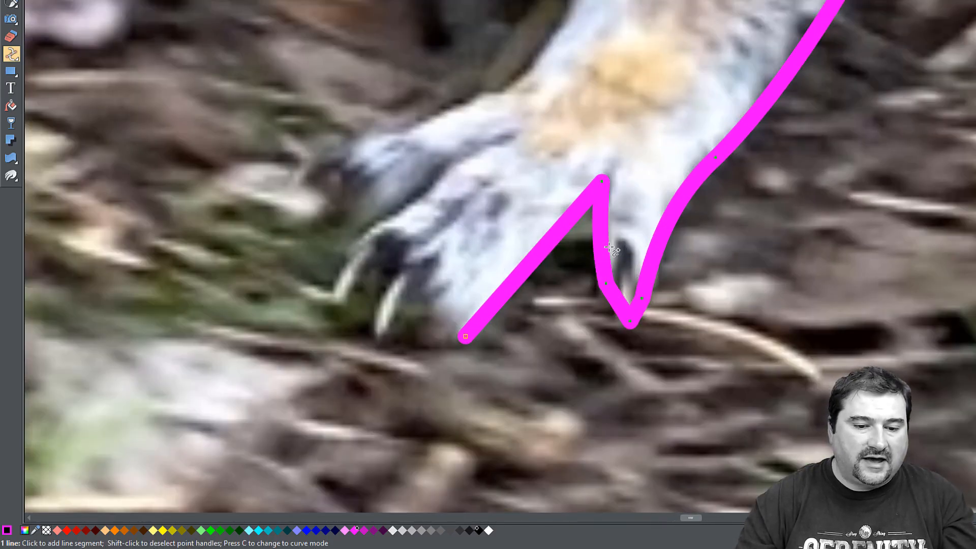
Add a point midway along the segment between the two toes and adjust it to the toe's edge.
left_click(535, 259)
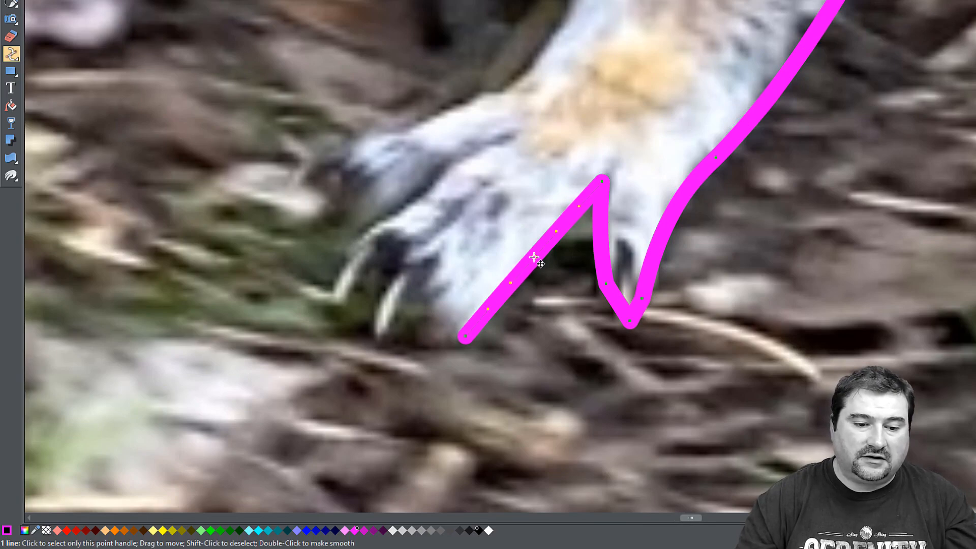
mouse_move(534, 259)
left_mouse_down()
mouse_move(555, 288)
mouse_move(531, 258)
left_mouse_up()
left_click_drag(522, 310, 662, 283)
left_click(572, 274)
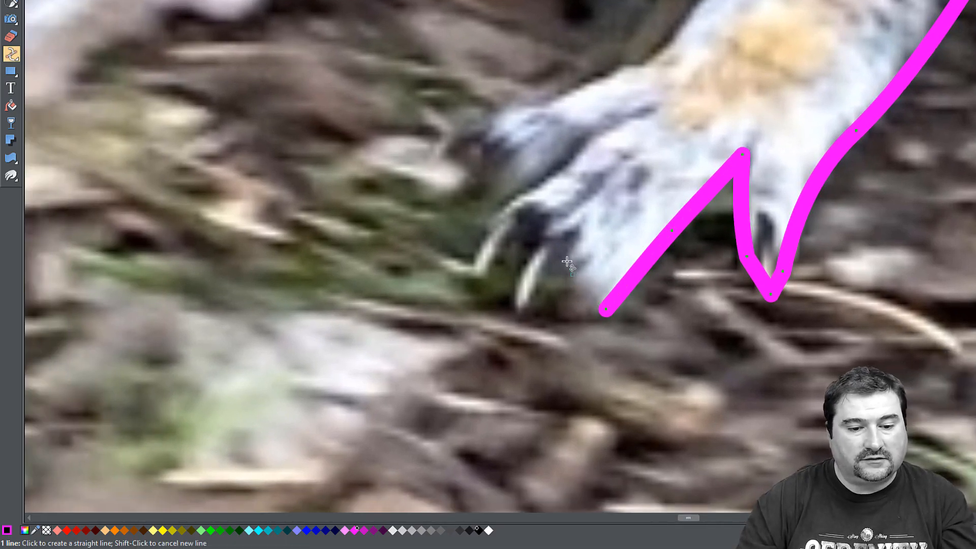
left_click(562, 247)
left_click(606, 311)
key("ctrl+z")
key("ctrl+z")
Continue the outline from the toe tip around the two middle toes and claws of the near front paw.
left_click(607, 309)
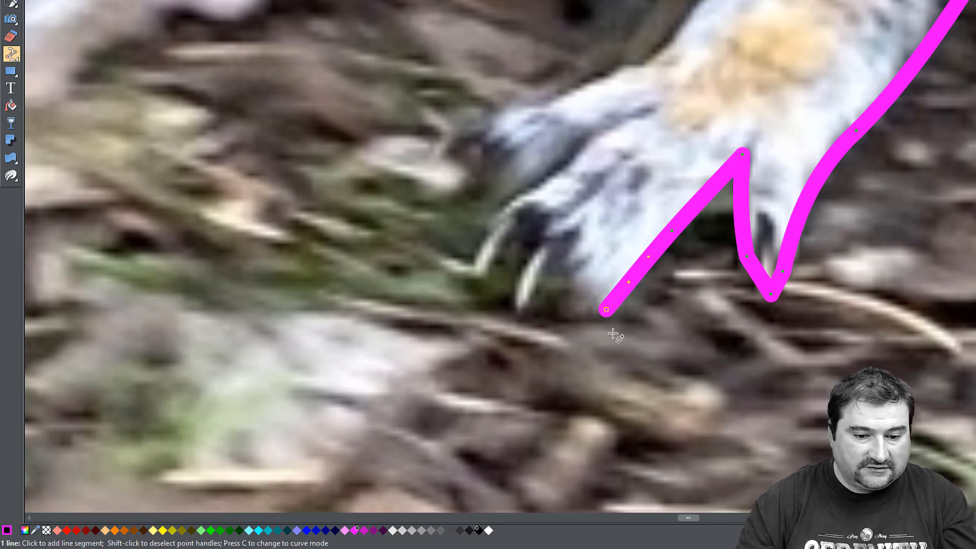
left_click(592, 291)
left_click(571, 276)
left_click(576, 260)
left_click(558, 245)
left_click(521, 303)
left_click(544, 231)
left_click(500, 256)
left_click(481, 275)
left_click(472, 261)
Outline the foremost toe of the near front paw and follow the paw's upper edge to the wrist.
left_click(498, 209)
left_click(526, 187)
left_click(497, 165)
left_click(503, 148)
left_click(486, 142)
left_click(457, 145)
left_click(493, 114)
left_click(535, 99)
left_click(571, 84)
left_click_drag(565, 144, 331, 436)
left_click(392, 356)
left_click(409, 358)
left_click(479, 265)
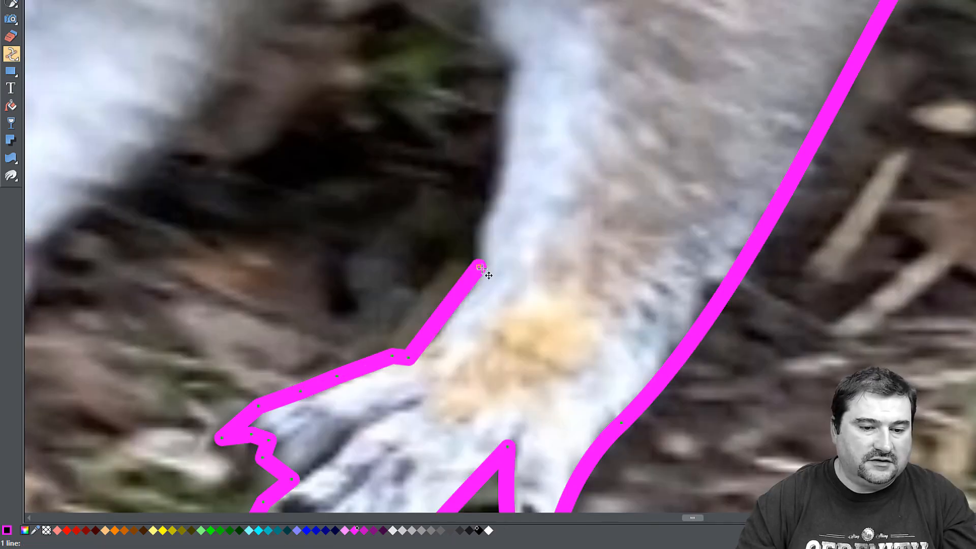
Trace the front edge of the near front leg upward and cross the gap to the far front leg.
left_click(507, 68)
left_click_drag(497, 156, 789, 359)
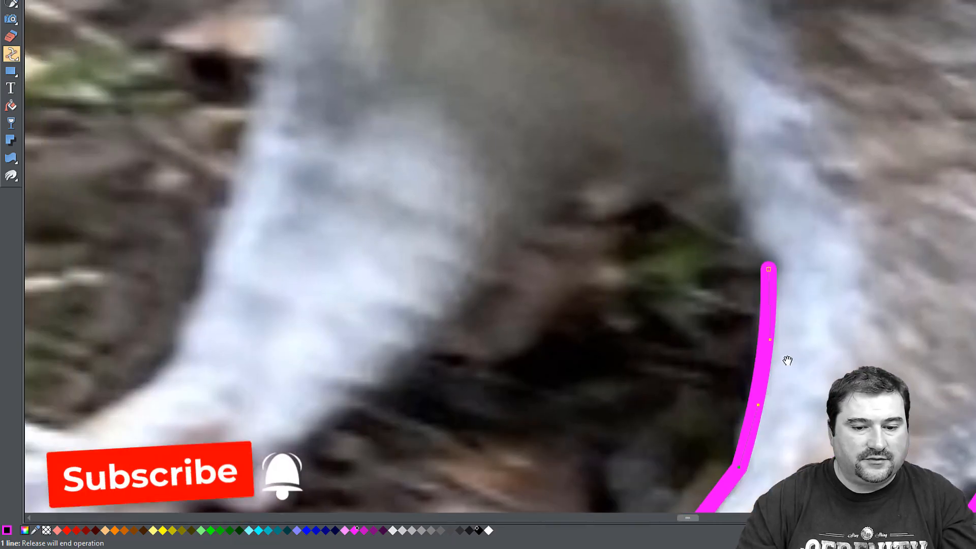
left_click(742, 237)
left_click(645, 203)
scroll(672, 281, "down", 3)
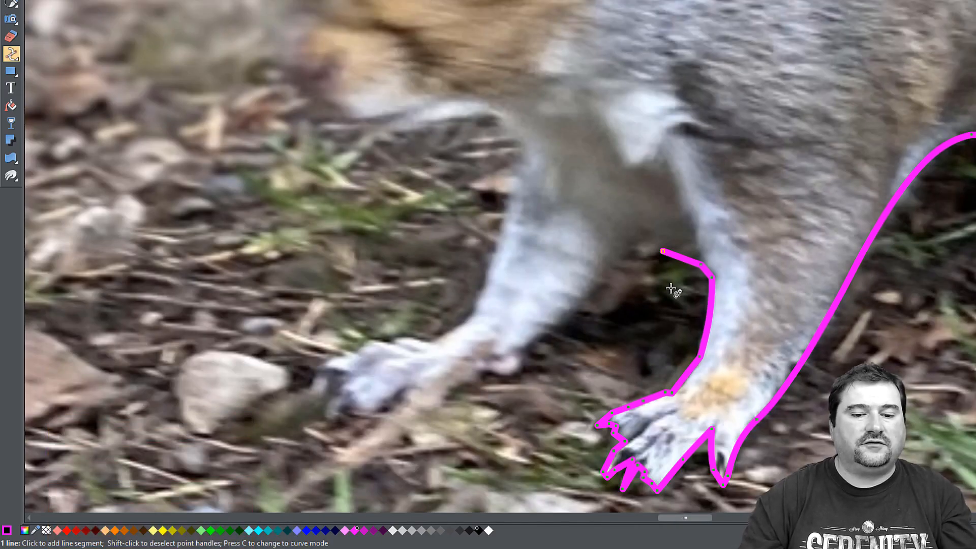
left_click(632, 243)
Trace the rear edge of the far front leg to the underside of its paw, bending the segments around the heel.
left_click(521, 350)
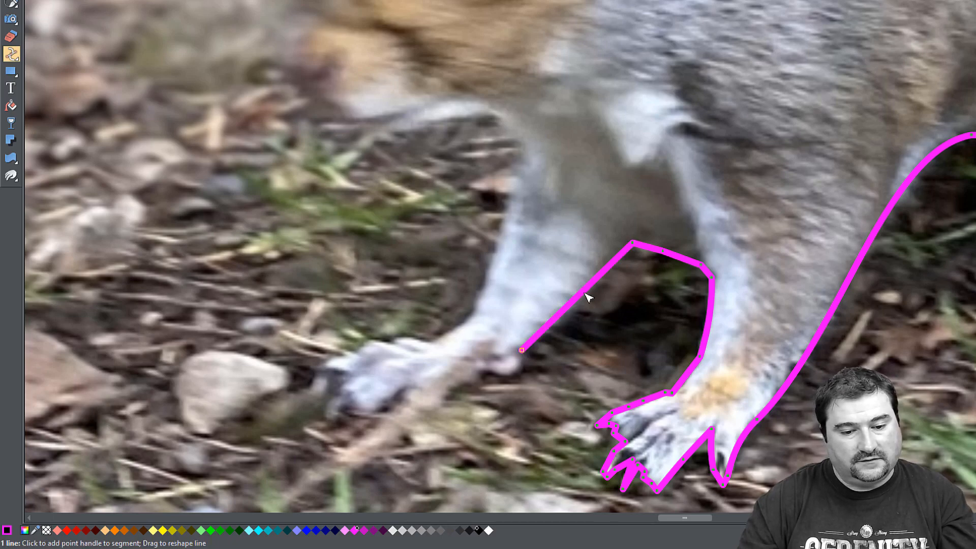
left_click(484, 369)
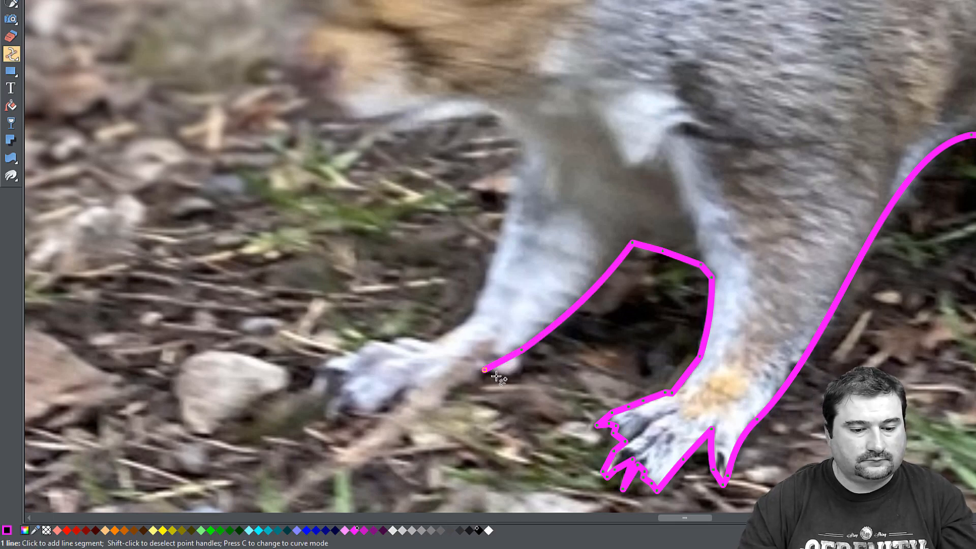
left_click_drag(504, 358, 510, 371)
left_click(431, 403)
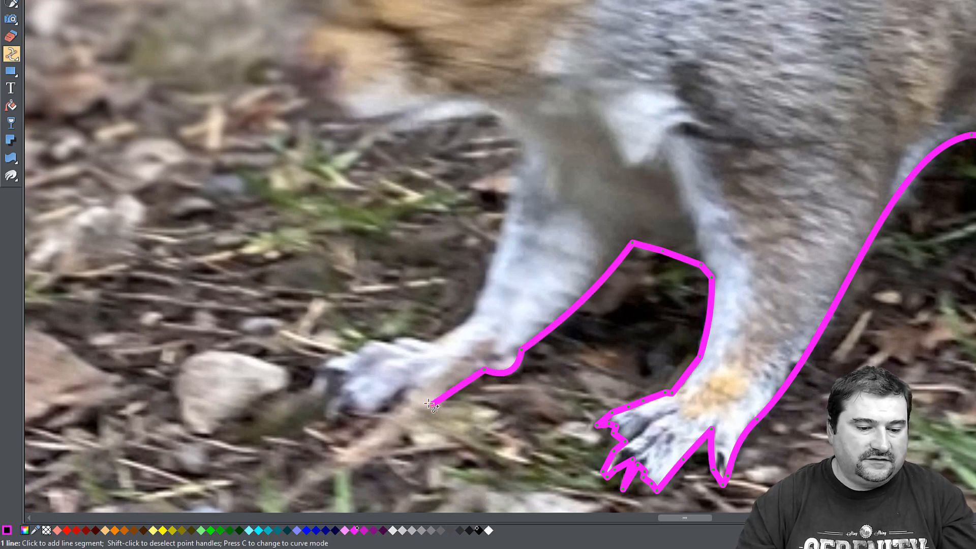
Outline the underside and toe tips of the far front paw.
left_click(416, 388)
left_click(398, 390)
left_click(381, 406)
left_click(366, 413)
left_click(350, 406)
left_click(339, 410)
left_click(336, 385)
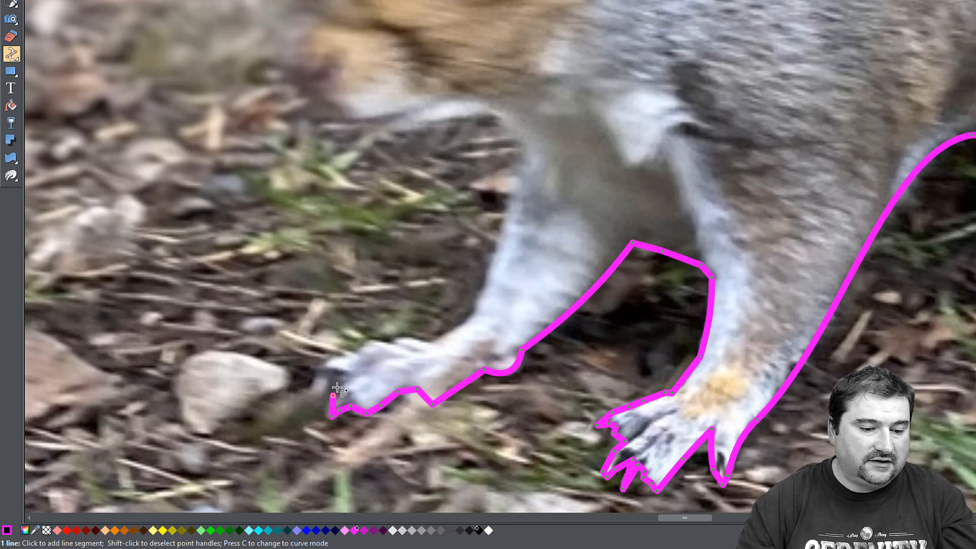
Trace the foremost toe and upper edge of the far front paw back toward the wrist.
left_click(333, 360)
left_click(369, 343)
left_click(389, 341)
left_click(402, 338)
left_click(426, 340)
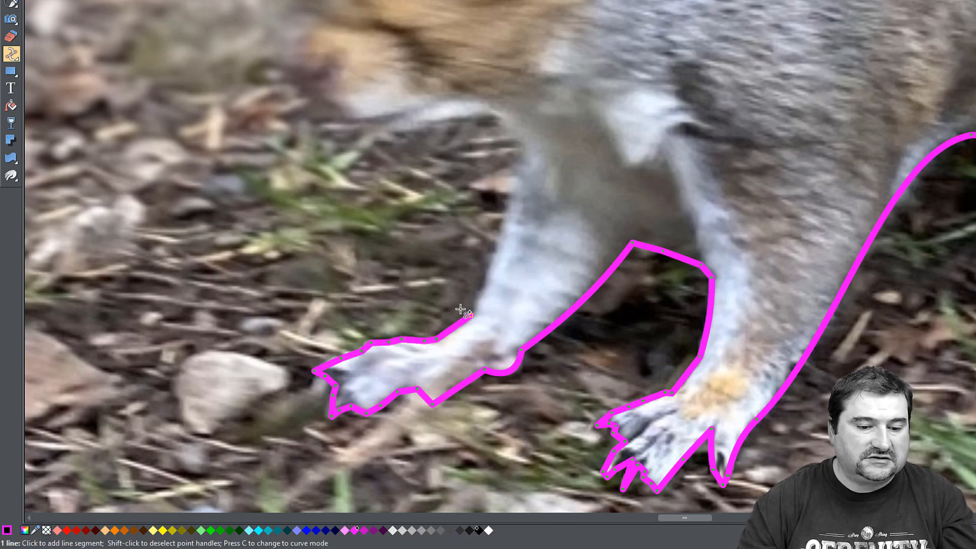
Run the outline up the front edge of the far front leg to the throat, curving the segments.
scroll(514, 305, "up", 3)
left_click(502, 44)
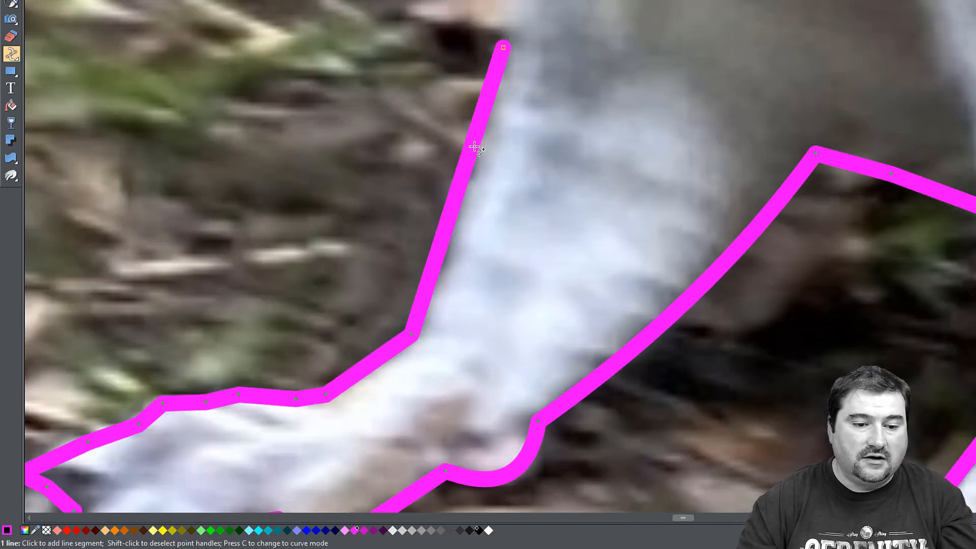
left_click_drag(473, 185, 581, 422)
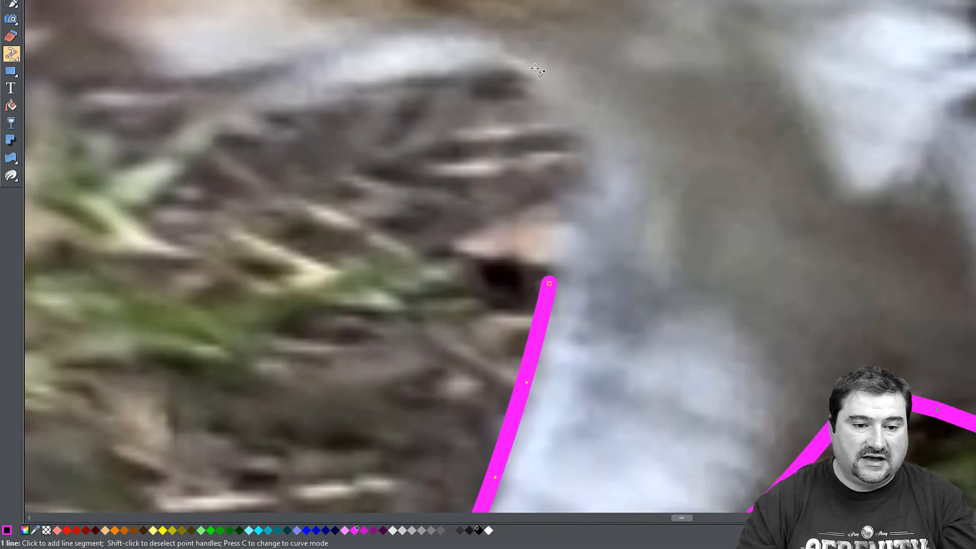
left_click(511, 79)
left_click_drag(529, 163, 570, 146)
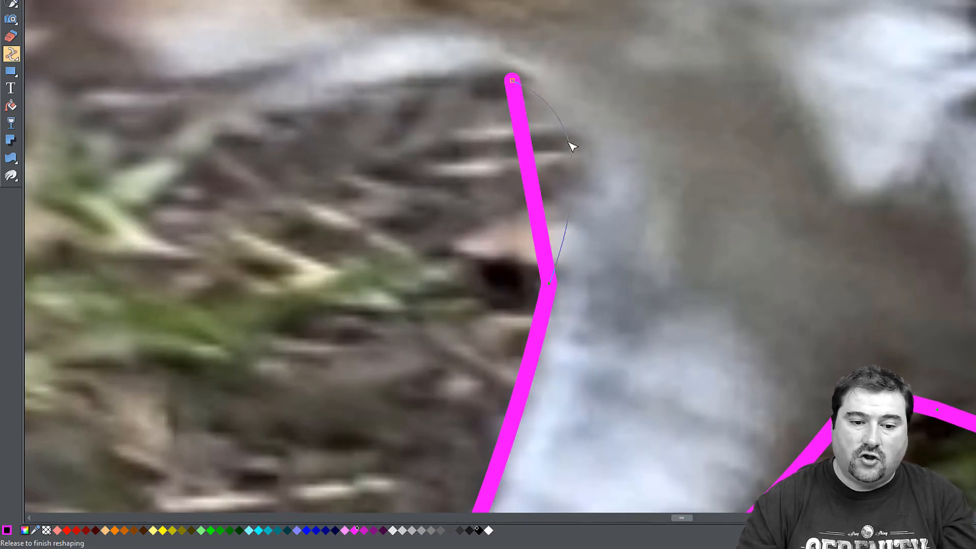
Trace the underside of the jaw from the throat to the chin, bending the segment along the fur.
left_click_drag(480, 188, 780, 281)
scroll(778, 279, "down", 2)
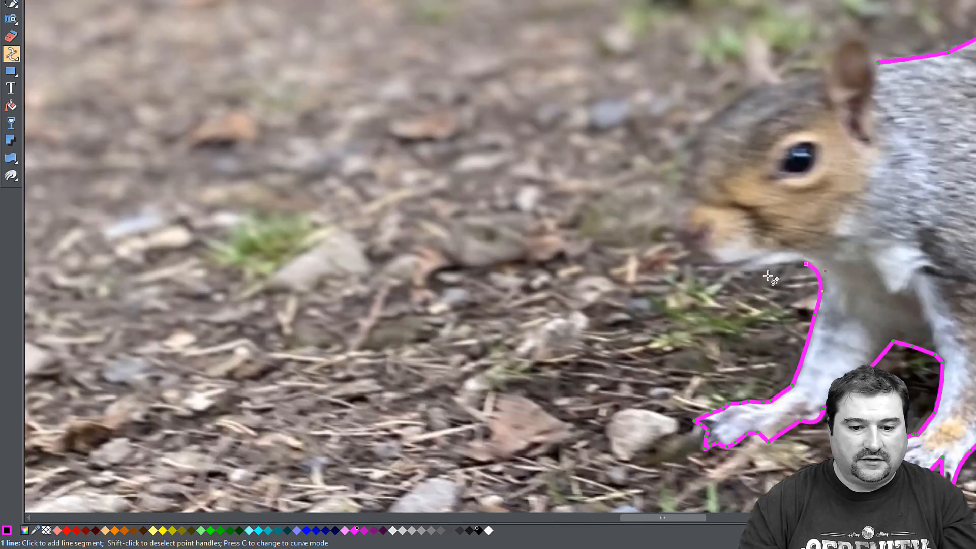
scroll(758, 263, "up", 1)
left_click(755, 277)
left_click_drag(813, 270, 812, 263)
left_click(662, 262)
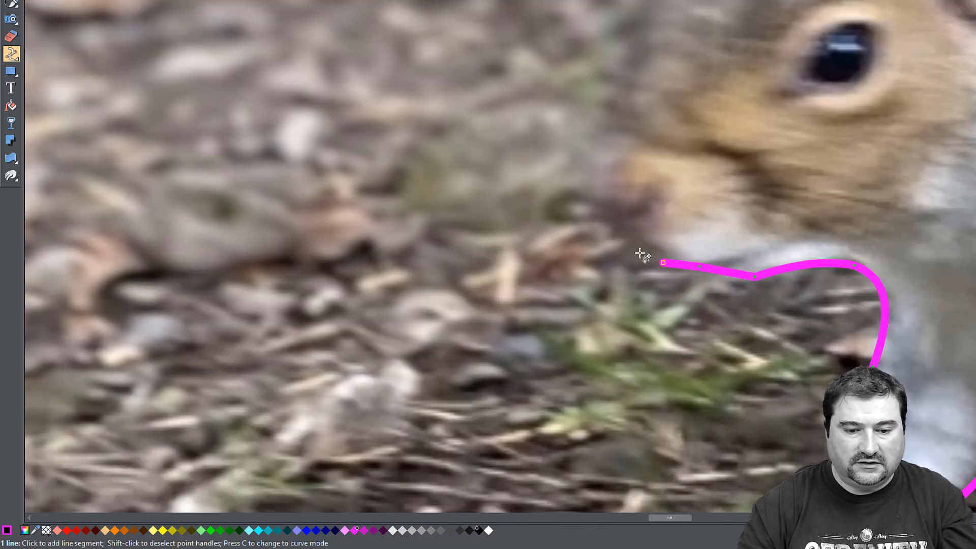
Outline the mouth and nose tip up to the bridge of the nose and round the corner at the nose.
left_click(609, 222)
left_click(591, 194)
left_click(632, 135)
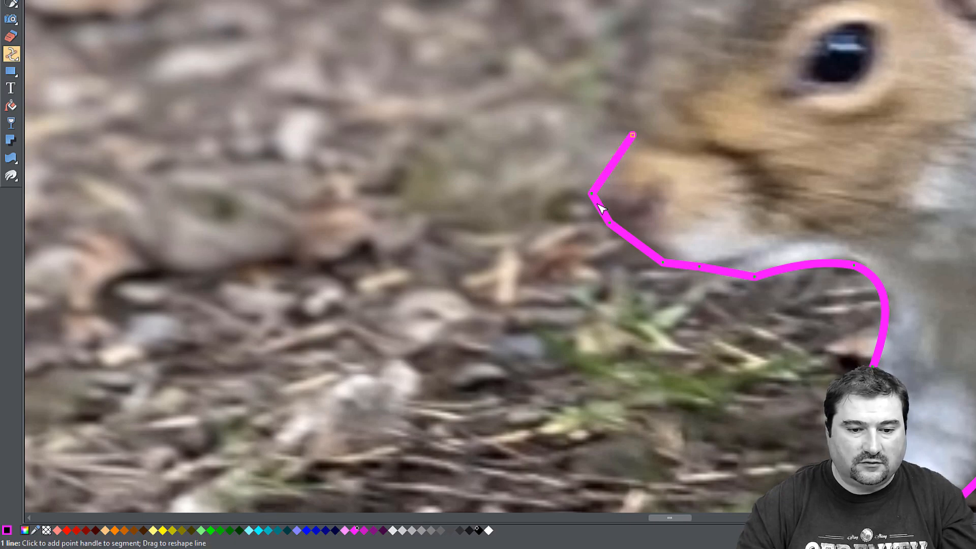
left_click_drag(598, 206, 596, 209)
Trace the forehead from the nose bridge to the base of the near ear, curving the segment to the head.
left_click_drag(709, 151, 500, 382)
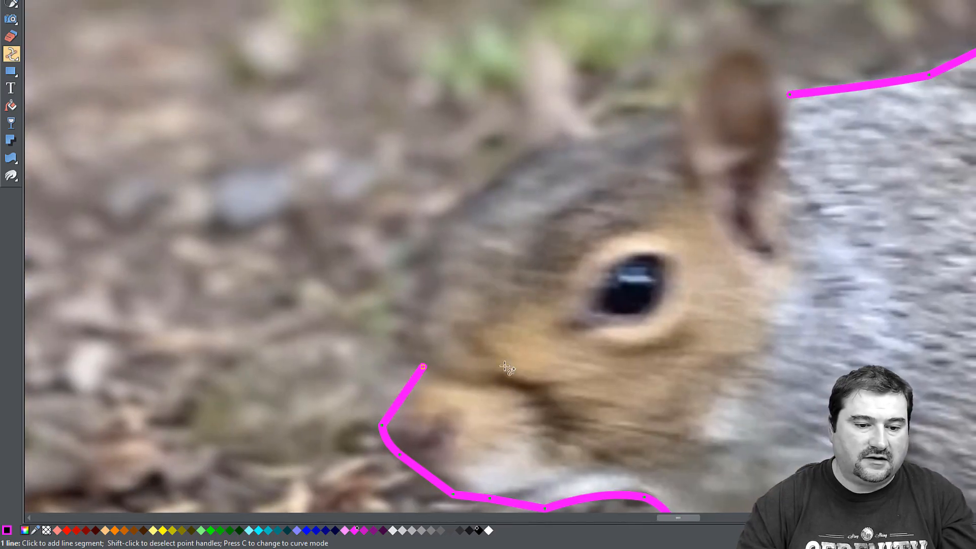
left_click(681, 111)
left_click_drag(540, 258, 462, 202)
left_click(466, 203)
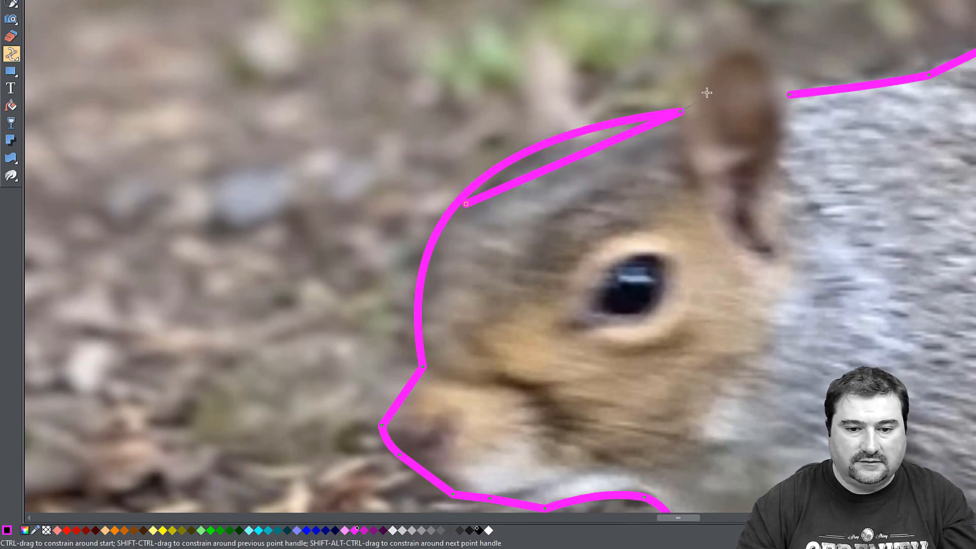
left_click_drag(694, 82, 694, 82)
left_click_drag(708, 103, 574, 296)
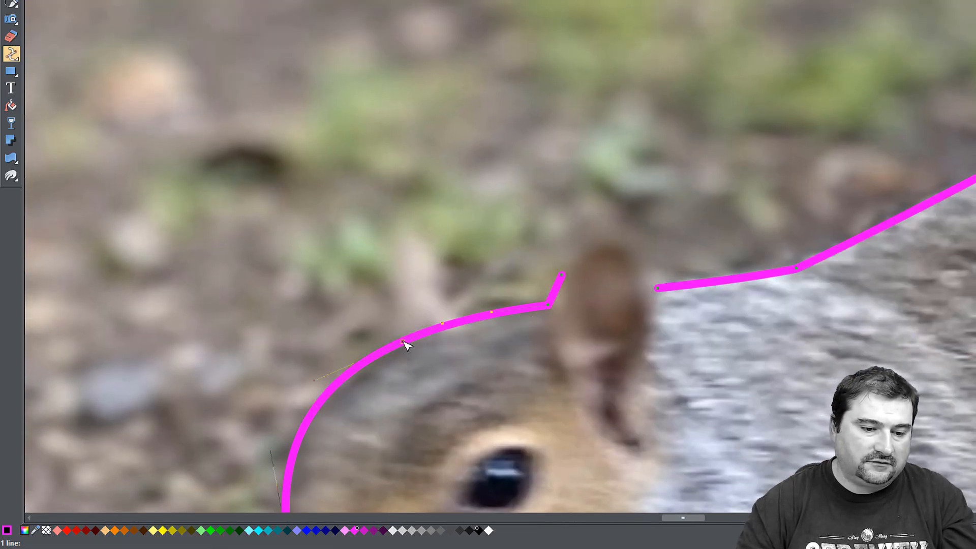
Add points on the forehead line and pull one up to the tip of the far ear, shaping its sides.
left_click(458, 321)
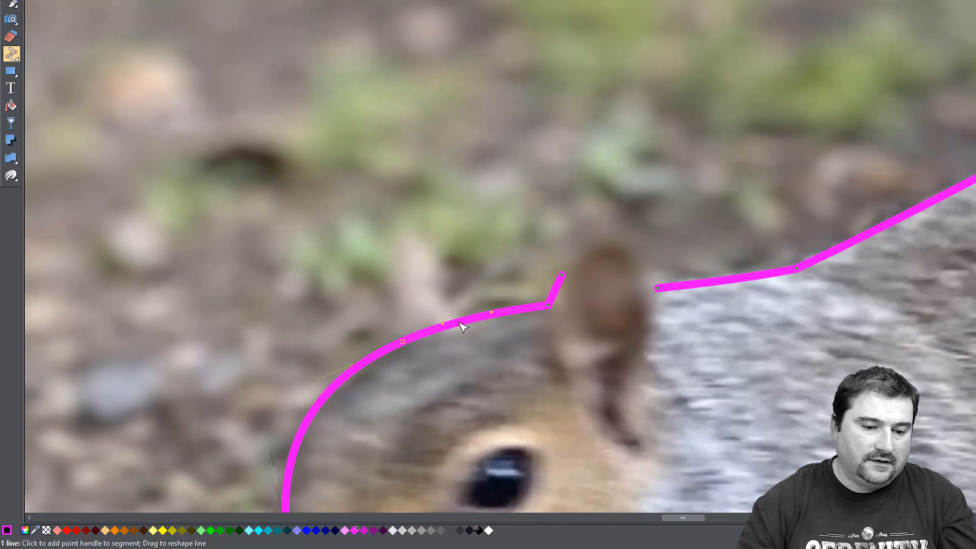
left_click(431, 331)
left_click_drag(431, 331, 404, 212)
left_click_drag(405, 325, 444, 301)
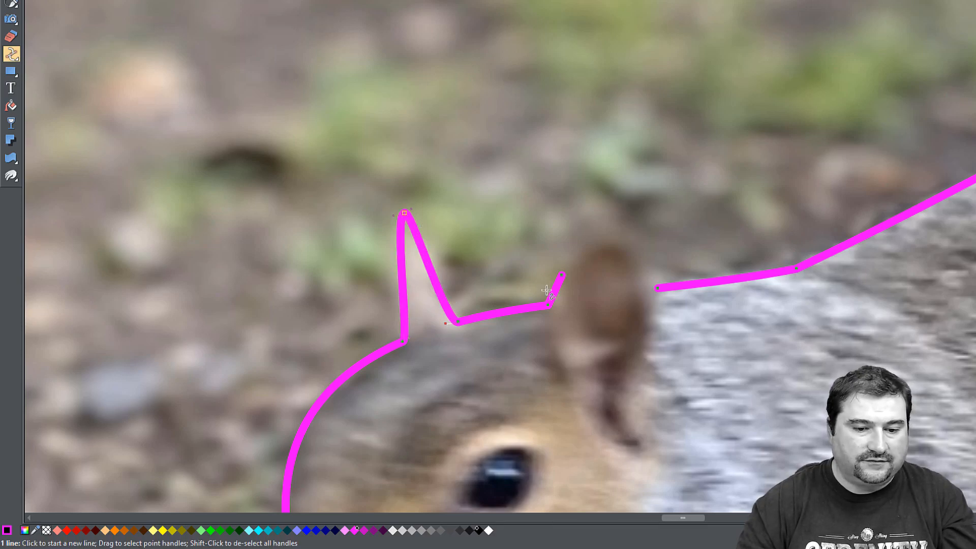
Close the outline by joining its two ends at the near ear and bend the closing segment over the ear.
left_click(656, 290)
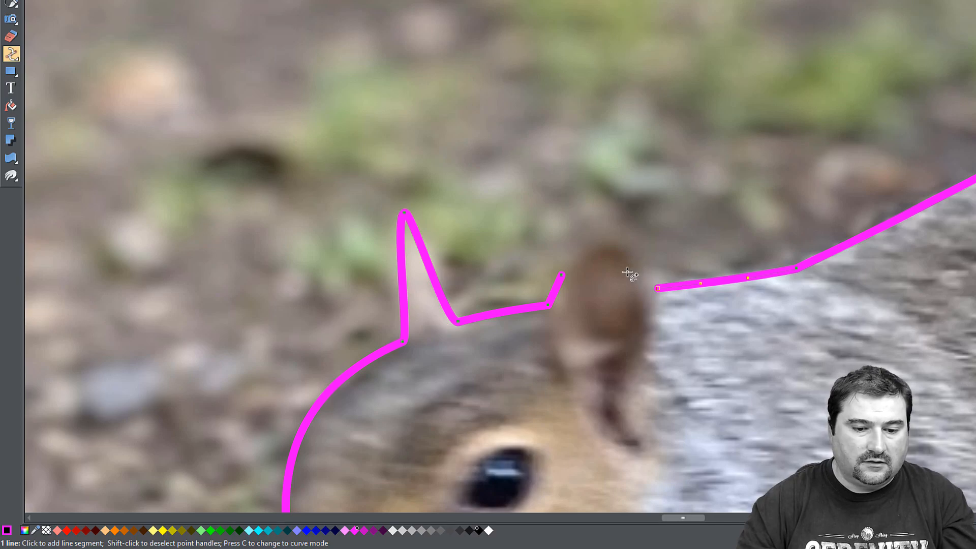
left_click(562, 276)
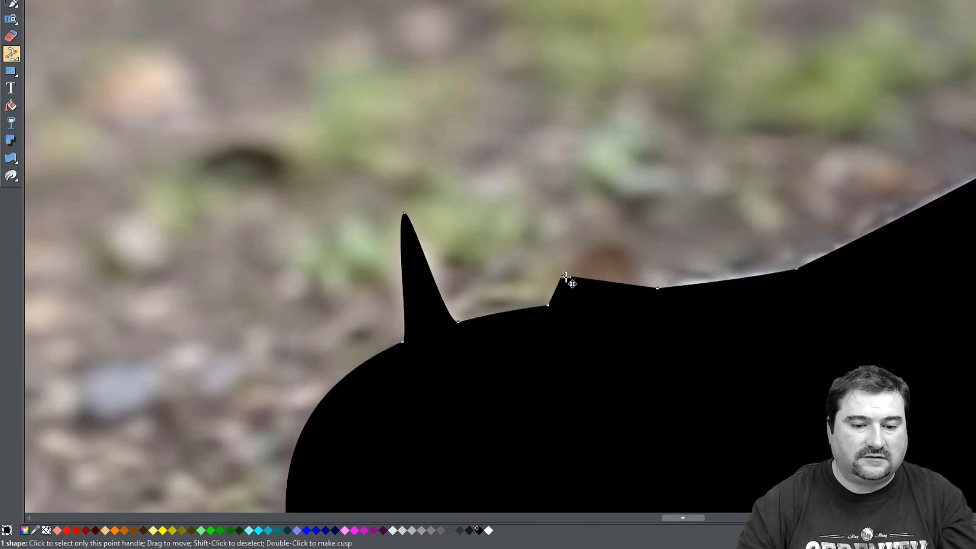
left_click_drag(605, 283, 607, 236)
scroll(640, 294, "down", 5)
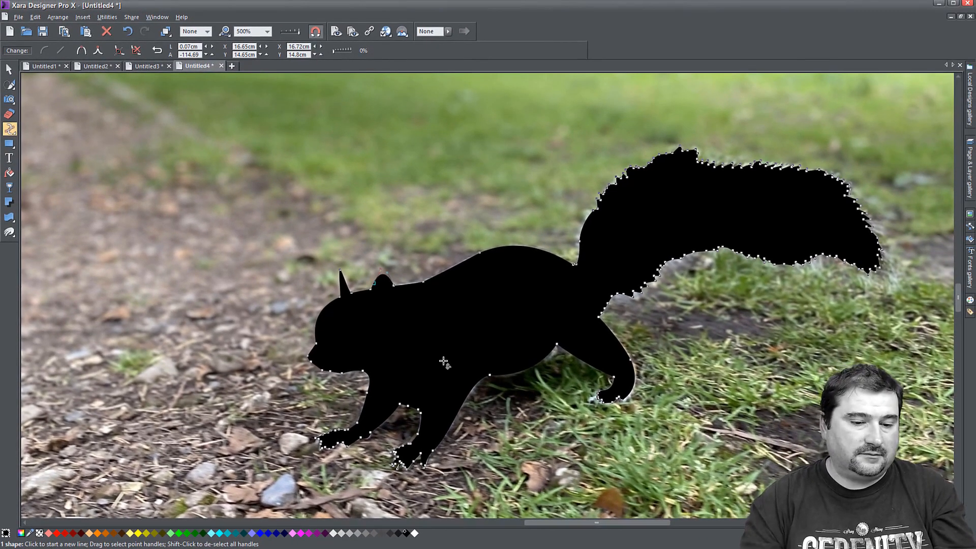
Select the squirrel silhouette together with the photo and combine them with Intersect Shapes.
scroll(443, 362, "down", 4)
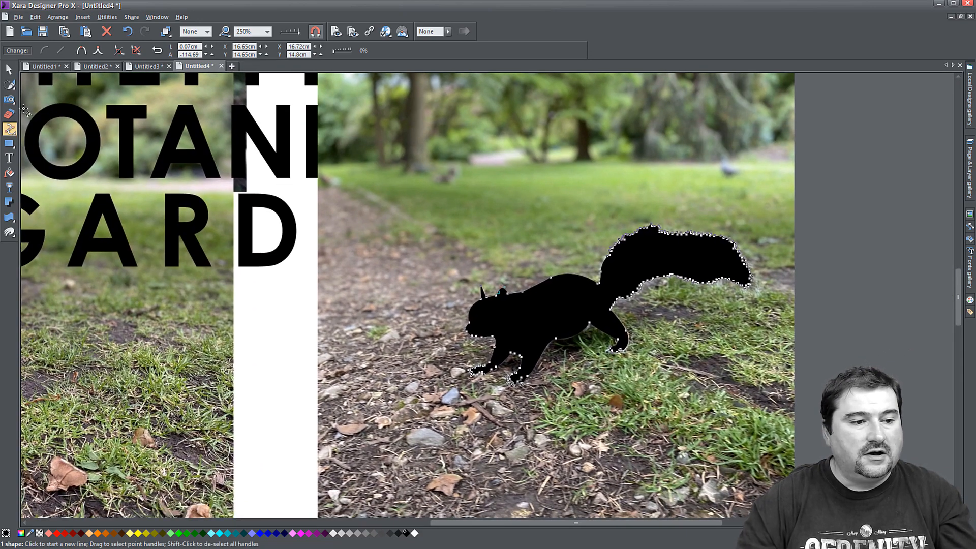
left_click(9, 69)
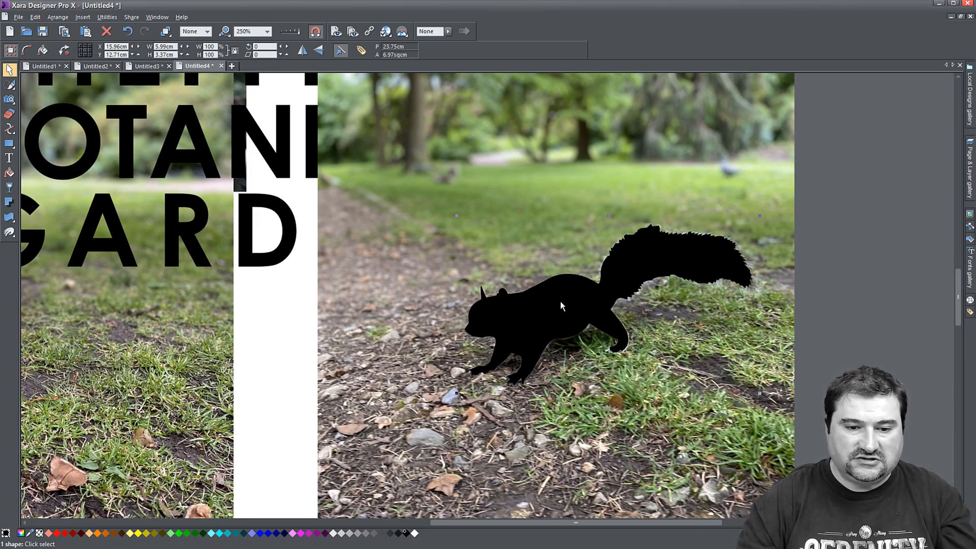
left_click(575, 337, "shift")
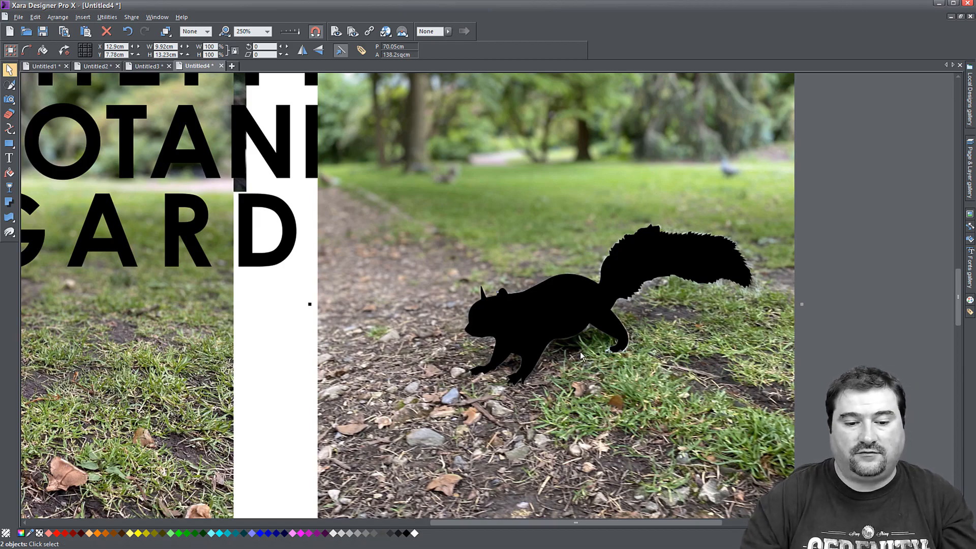
right_click(567, 310)
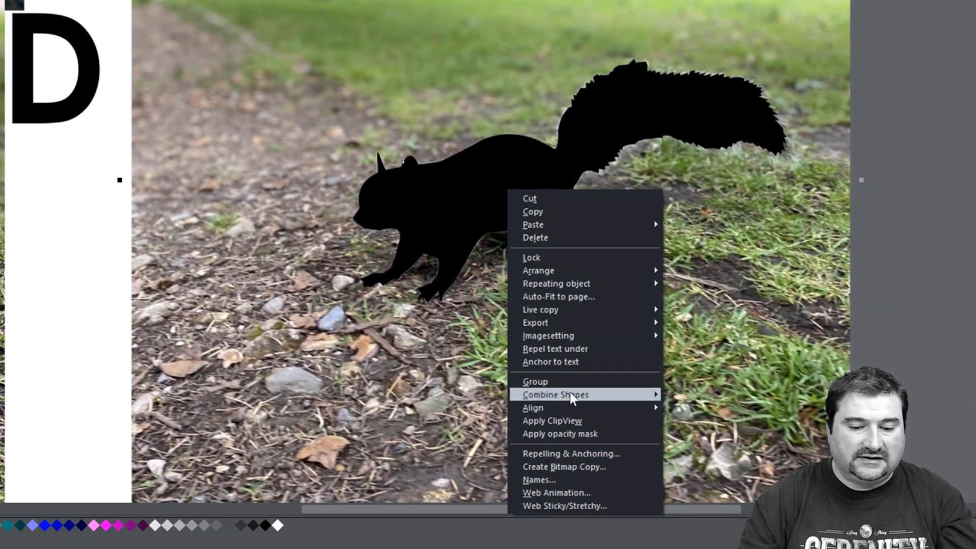
mouse_move(570, 394)
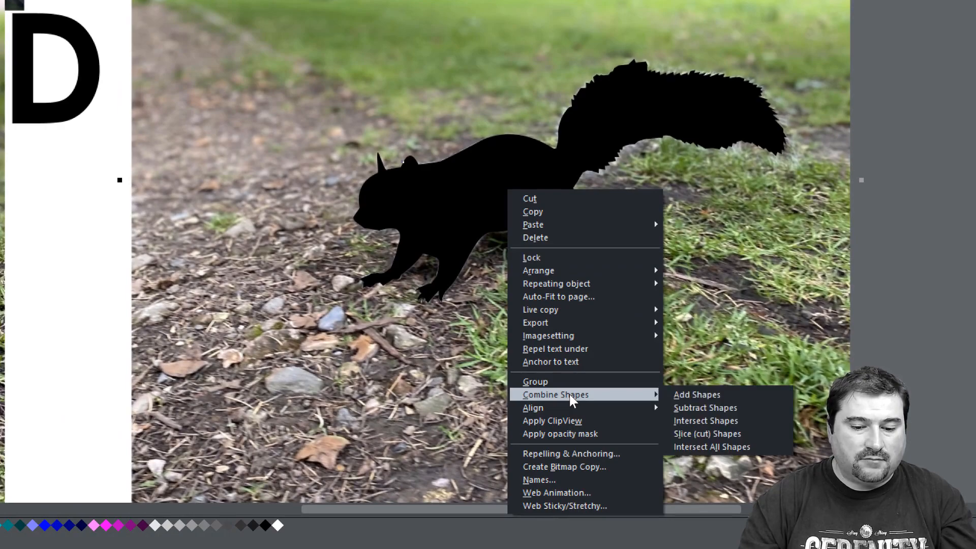
left_click(686, 420)
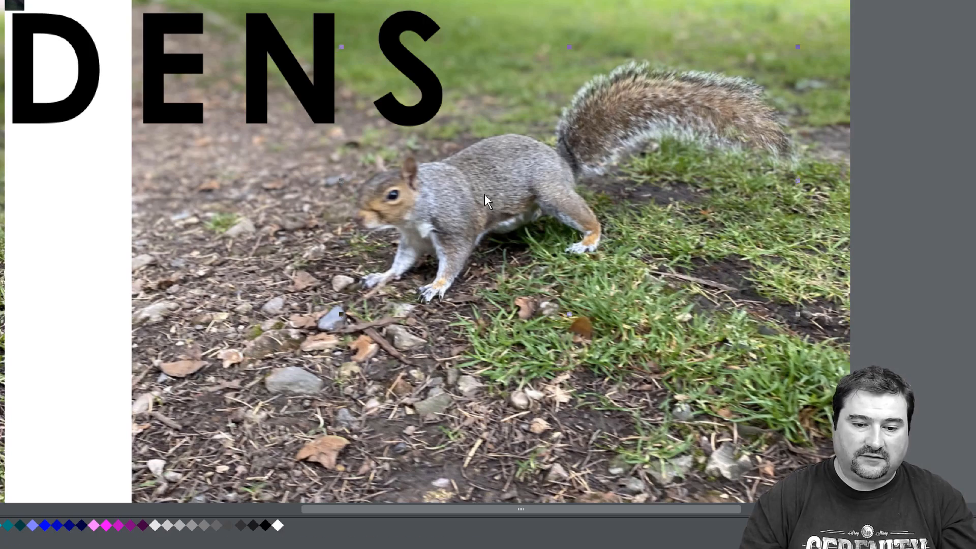
Try moving the cut-out squirrel around over the photo, and undo the moves.
left_click_drag(499, 182, 325, 186)
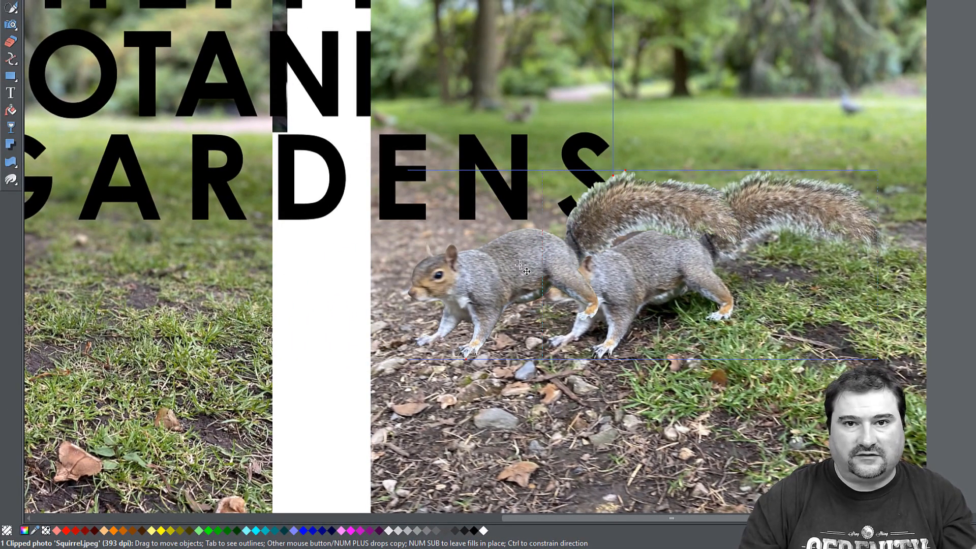
left_click_drag(521, 265, 721, 330)
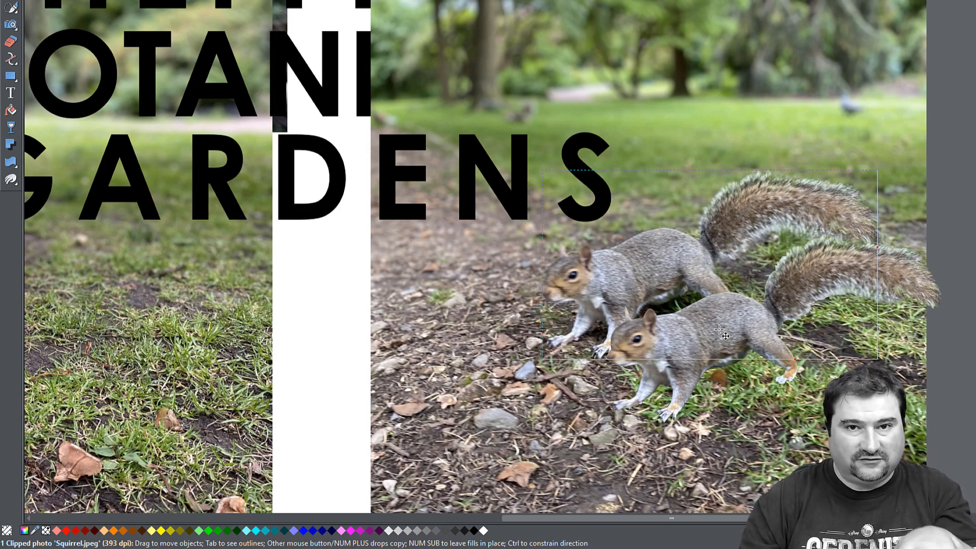
left_click_drag(718, 329, 718, 329)
key("ctrl+z")
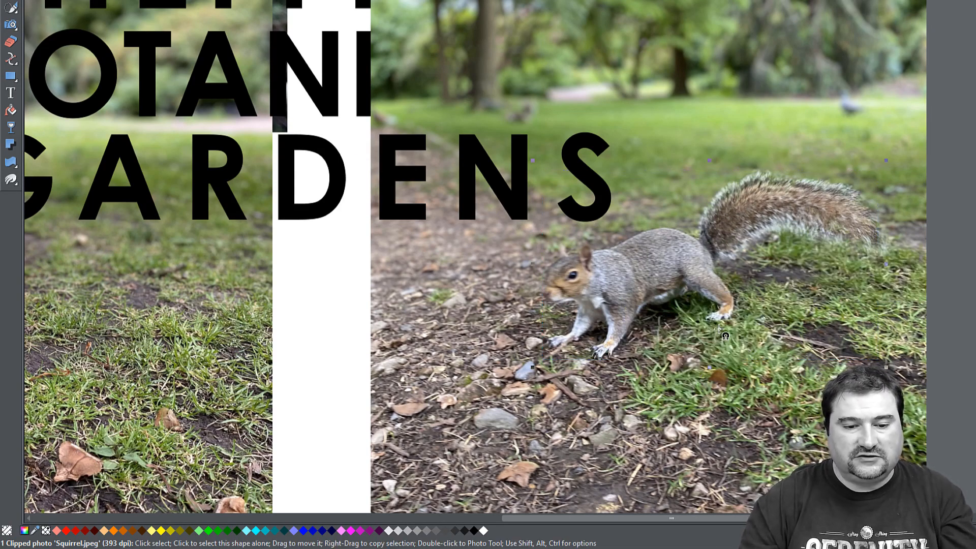
Give the cut-out squirrel a magenta outline and adjust its line width so the shape stands out from the photo.
scroll(669, 360, "down", 2)
left_click_drag(670, 356, 775, 298)
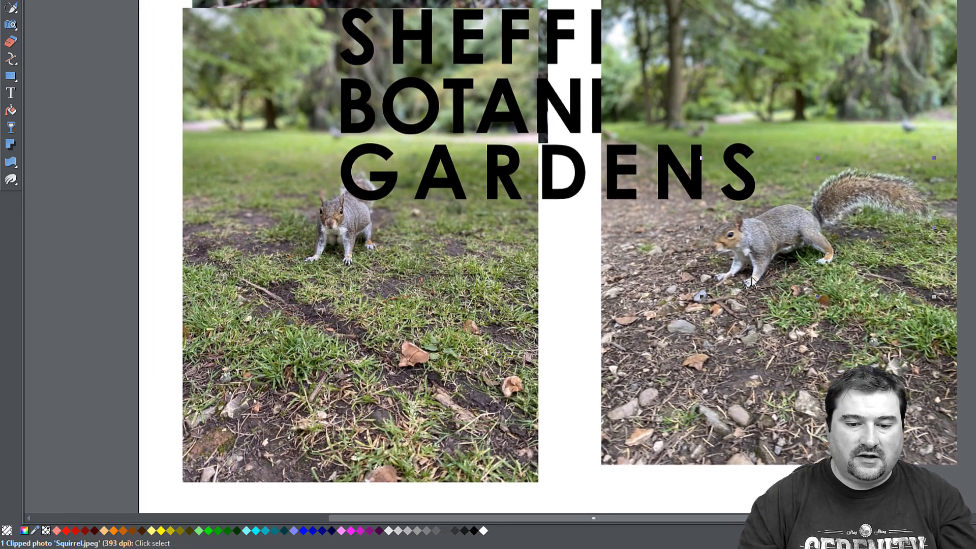
left_click(766, 242)
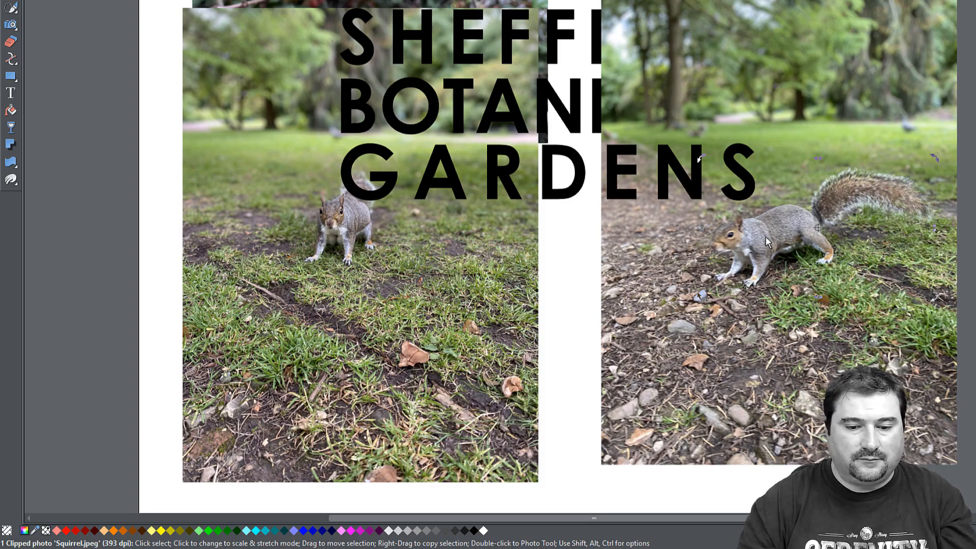
right_click(356, 534)
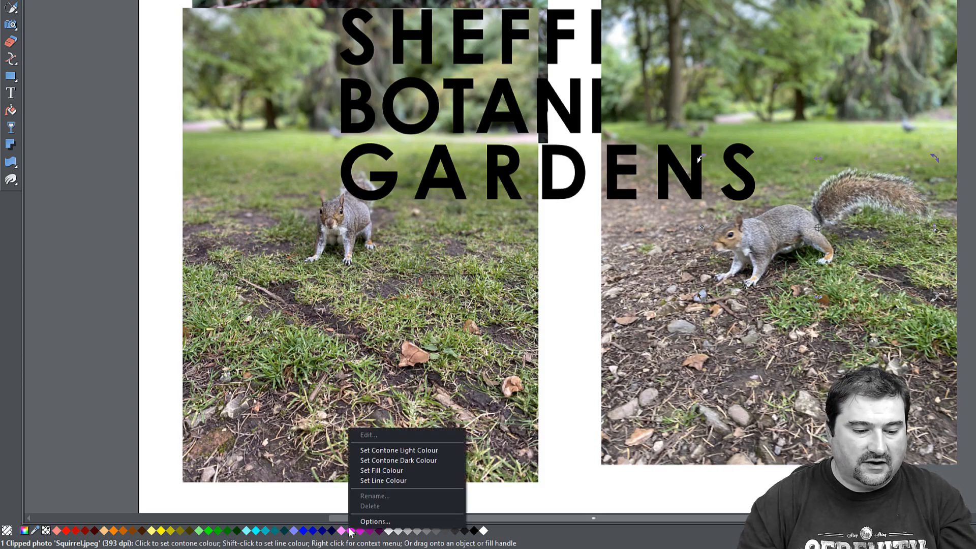
left_click(374, 481)
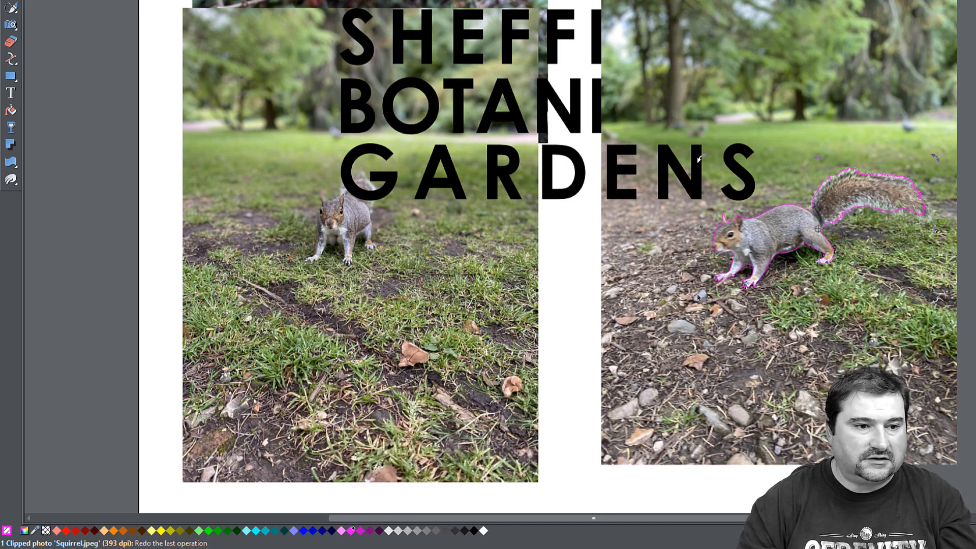
left_click(228, 2)
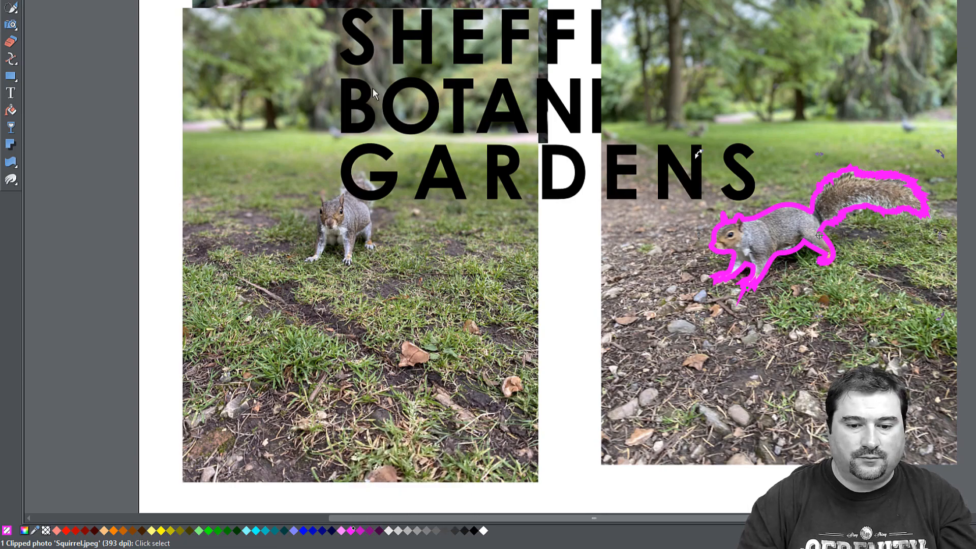
scroll(854, 261, "up", 3)
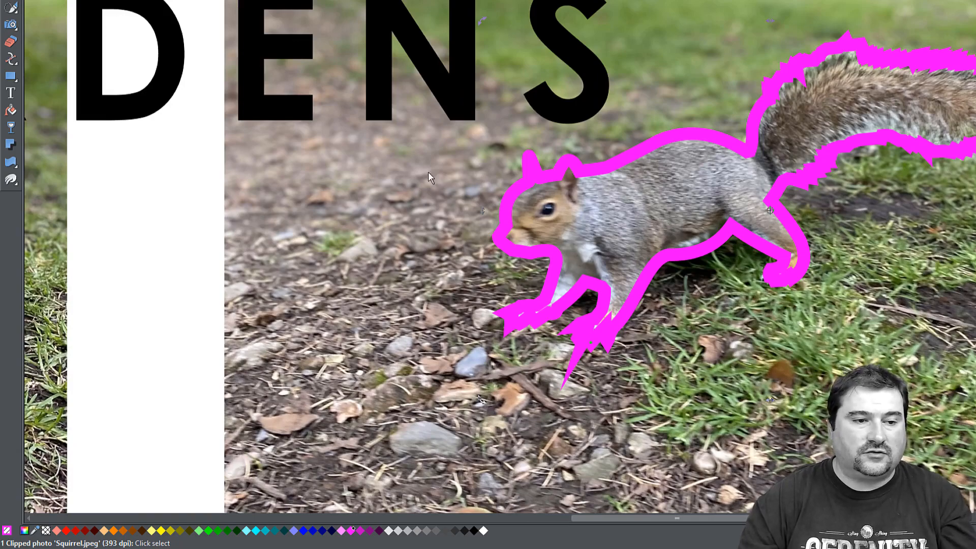
left_click(242, 0)
left_click(228, 1)
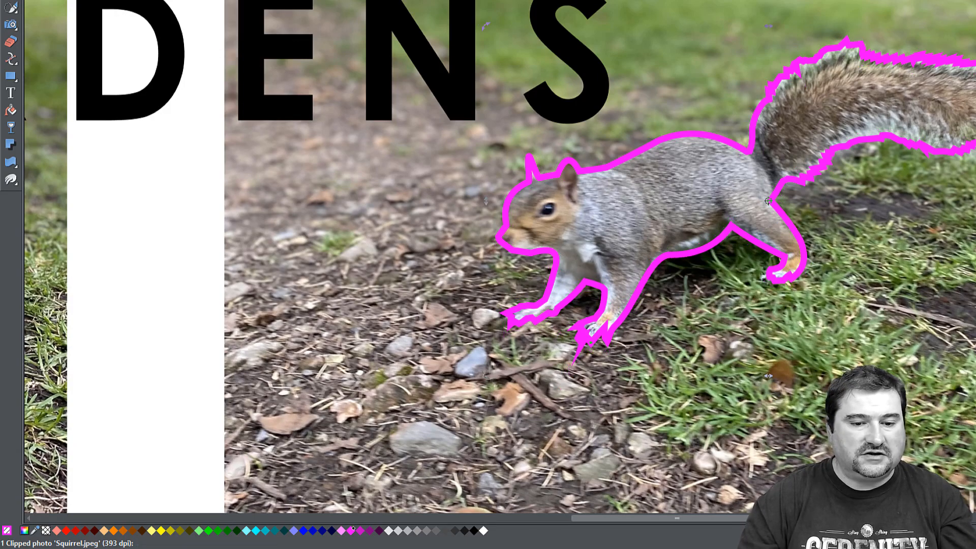
Select the cut-out squirrel together with its full photo and move both left, up against the other squirrel photo.
scroll(788, 277, "down", 2)
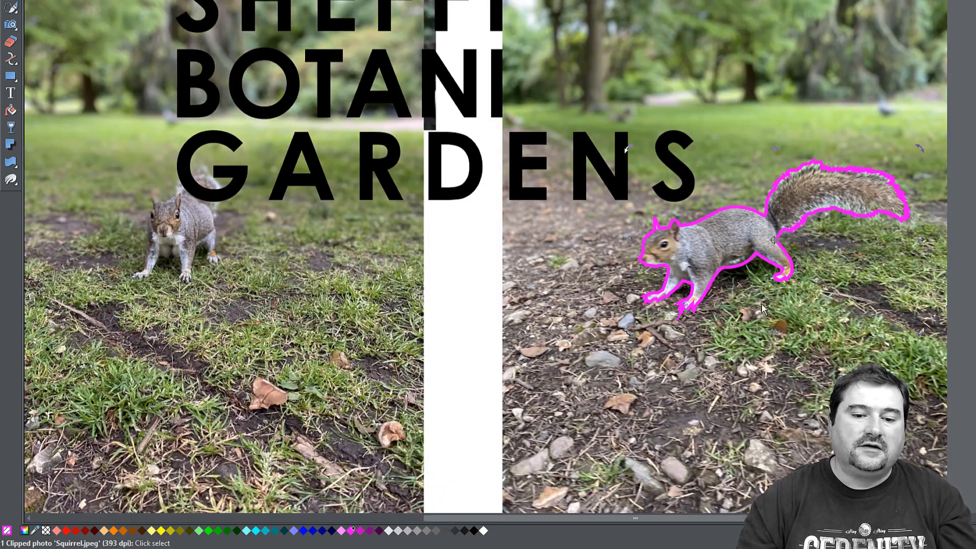
left_click(729, 344, "shift")
left_click_drag(791, 366, 716, 343)
Send the full squirrel photo to the back, behind the title text, and select the SHEFFIELD and GARDENS text lines.
left_click(586, 158)
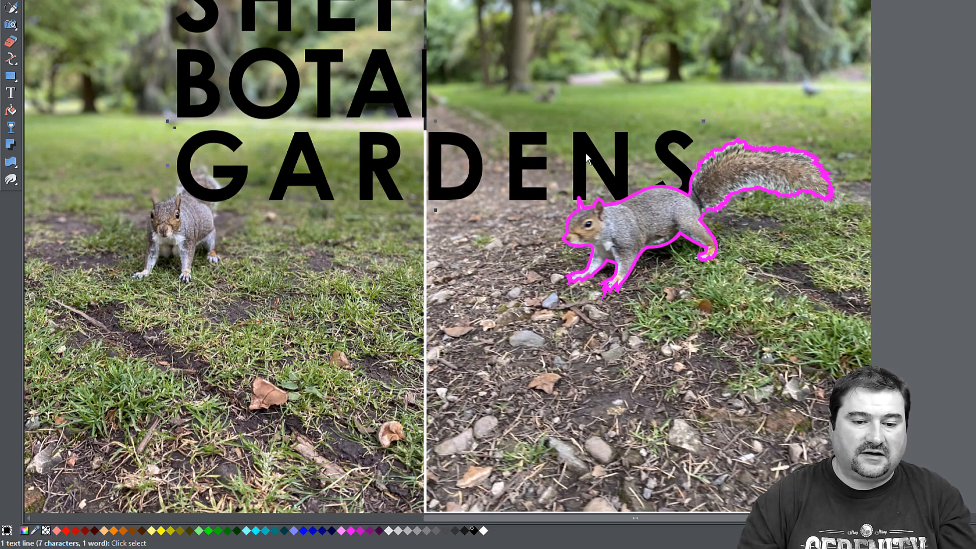
mouse_move(583, 147)
left_mouse_down()
mouse_move(623, 112)
mouse_move(585, 133)
left_mouse_up()
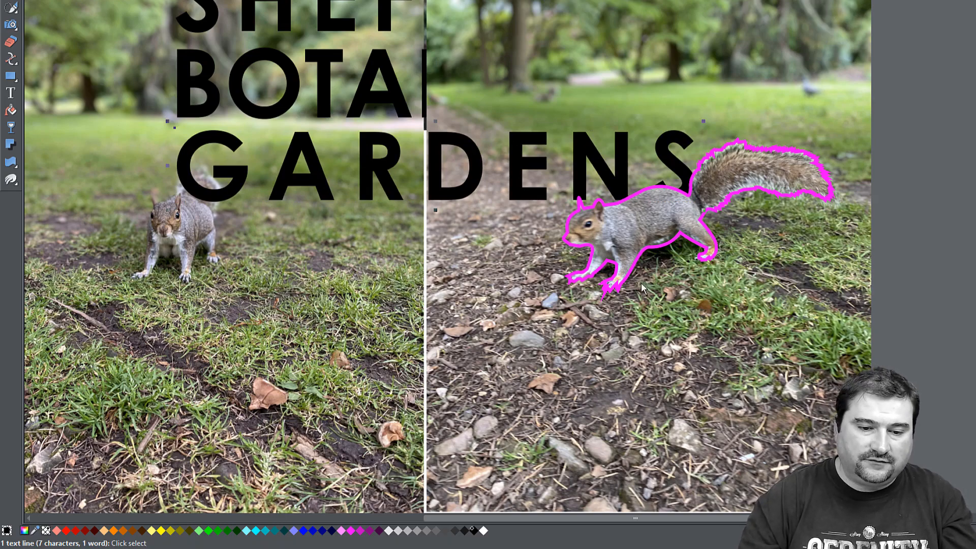
scroll(645, 306, "down", 2, "ctrl")
scroll(645, 307, "down", 1, "ctrl")
left_click(684, 264)
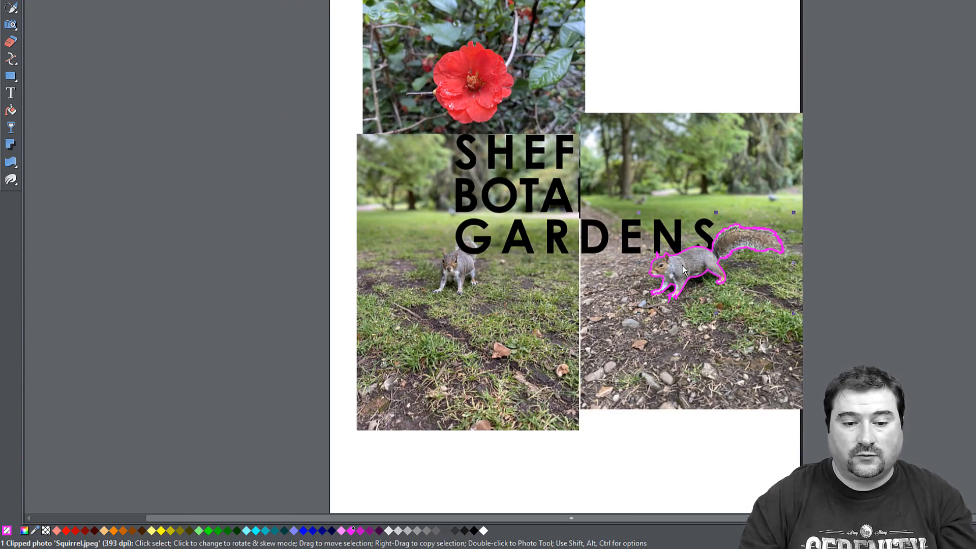
left_click(658, 147)
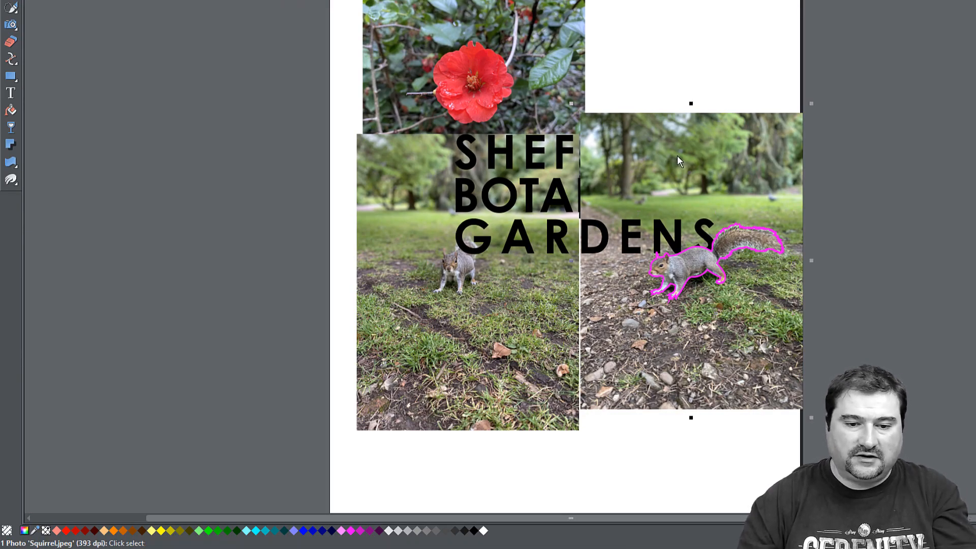
key("ctrl+b")
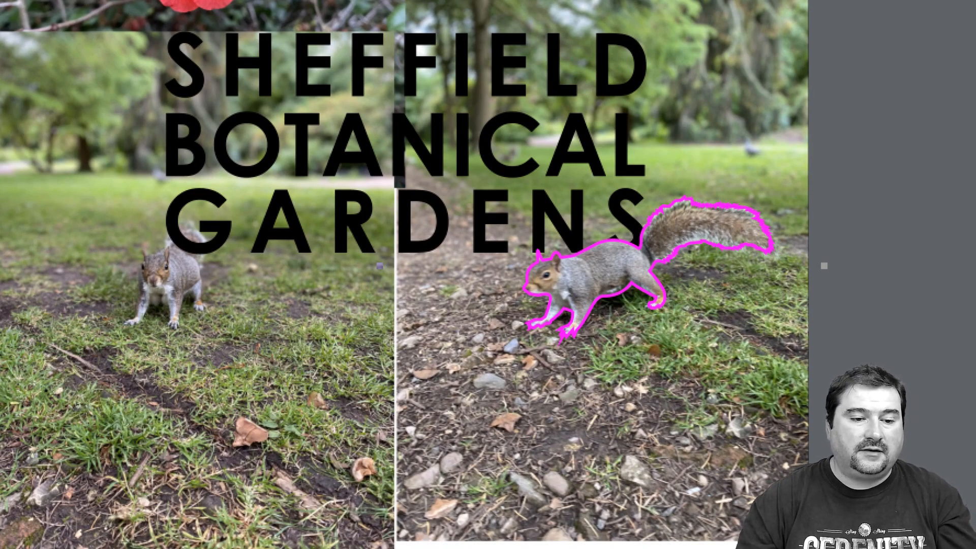
left_click(232, 62)
left_click(298, 226, "shift")
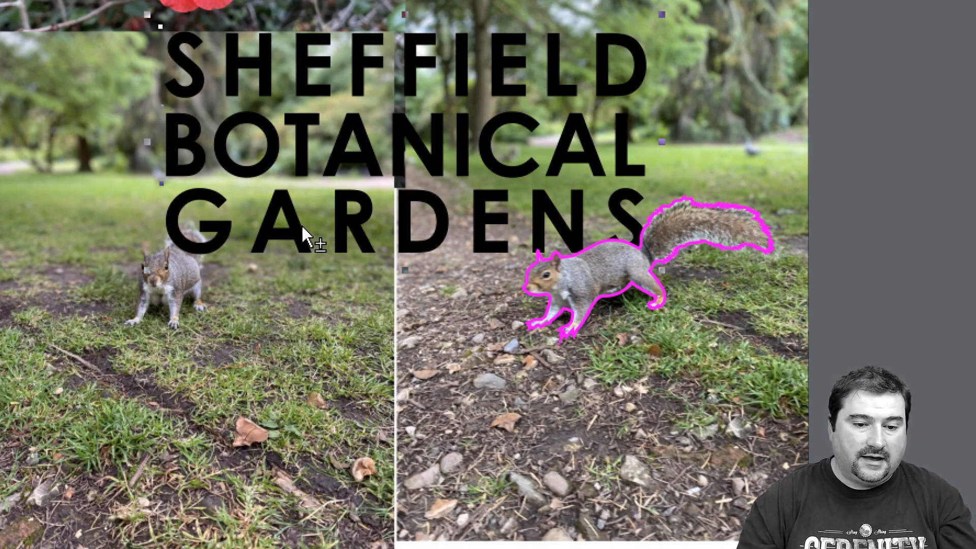
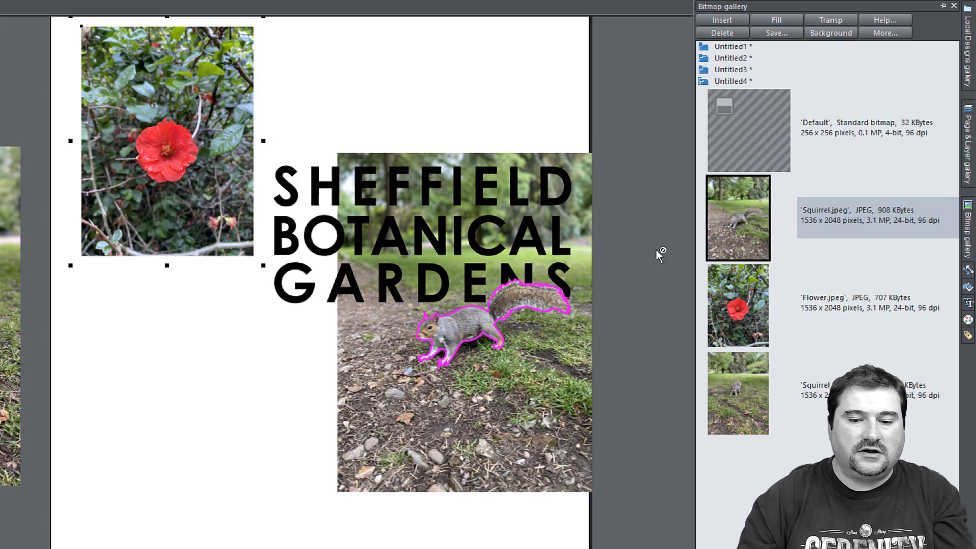
Place a fresh copy of Squirrel.jpeg from the Bitmap gallery on the pasteboard beside the page, and delete it.
left_click_drag(223, 420, 221, 420)
left_click_drag(240, 460, 791, 271)
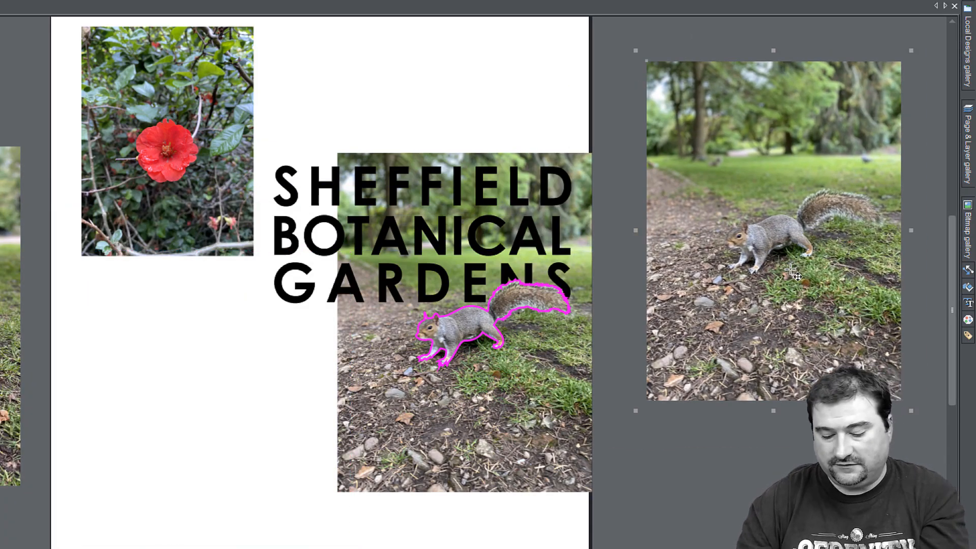
key("Delete")
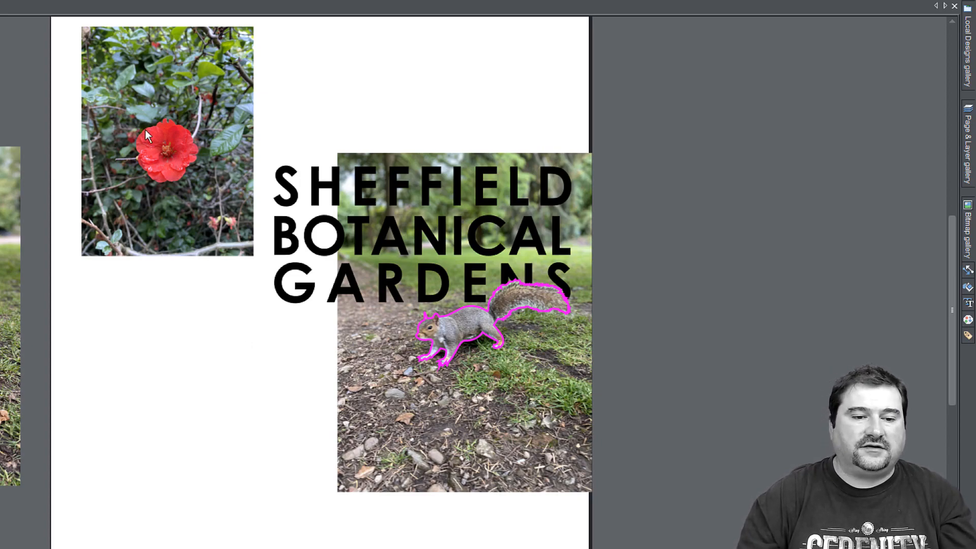
Start a vector outline on the red flower with a curved segment along the upper-left petal's top edge, with a white line colour.
scroll(137, 121, "up", 6)
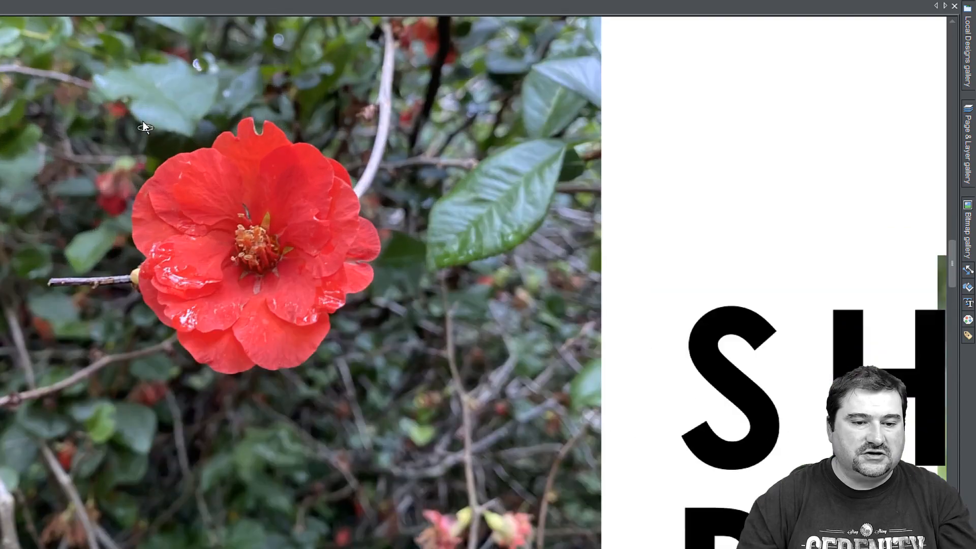
scroll(283, 287, "up", 4)
scroll(241, 198, "up", 1)
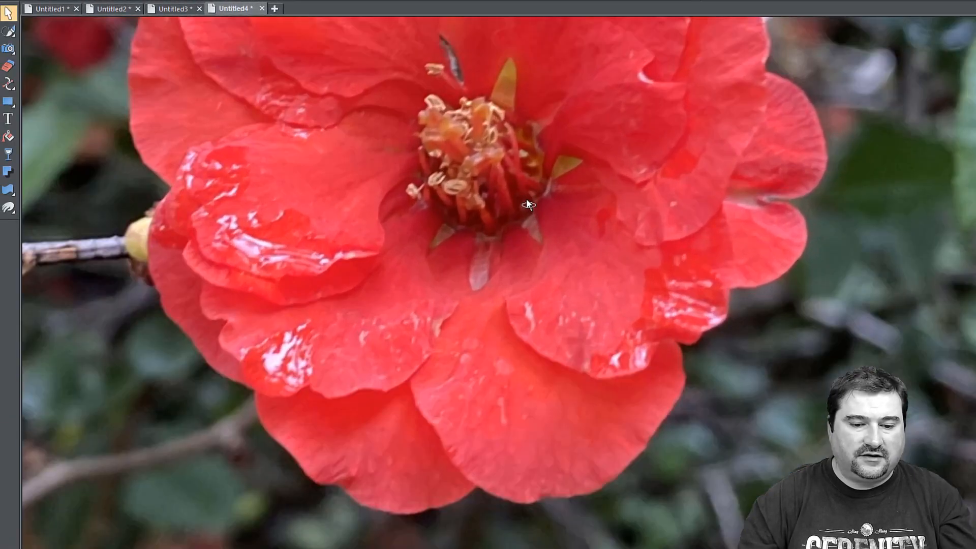
left_click_drag(526, 198, 629, 273)
scroll(649, 256, "down", 2)
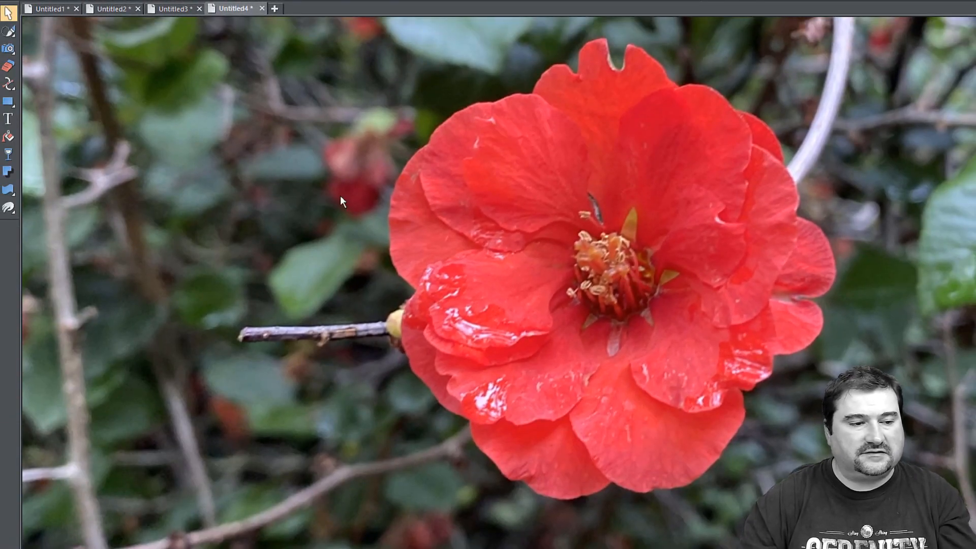
mouse_move(12, 87)
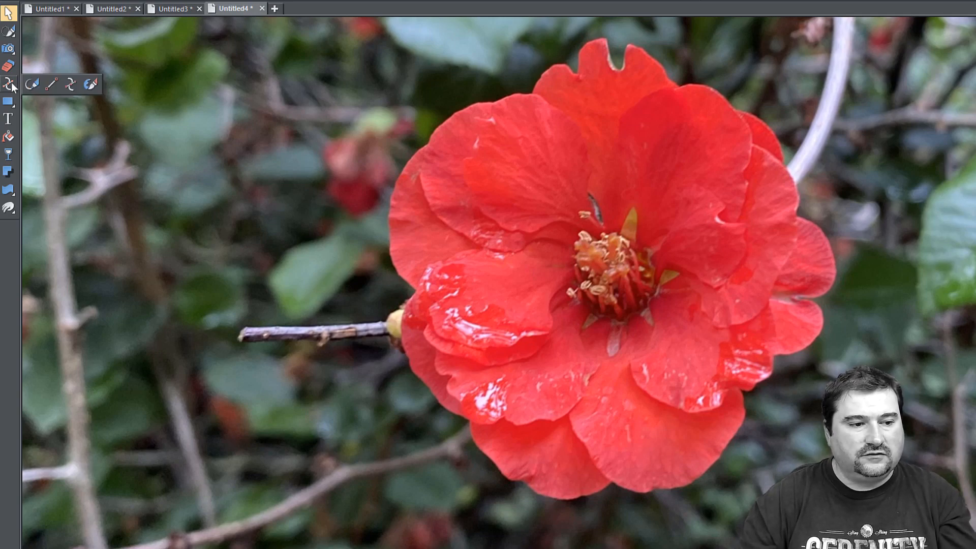
left_click(11, 86)
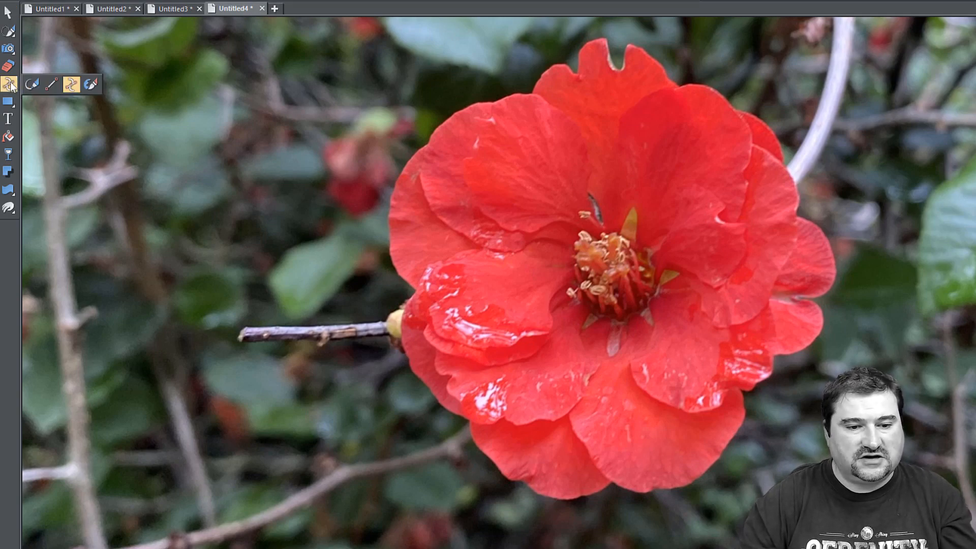
scroll(499, 100, "up", 3)
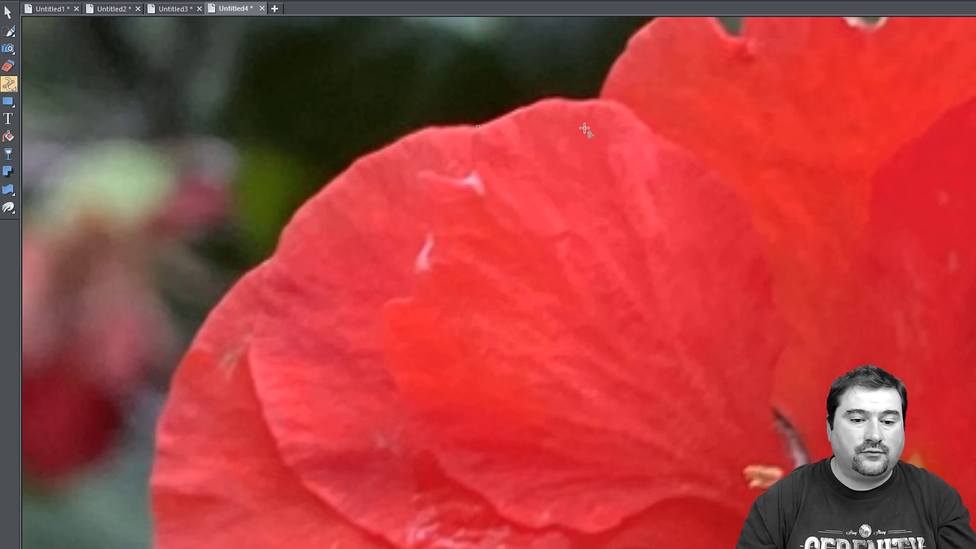
left_click(601, 99)
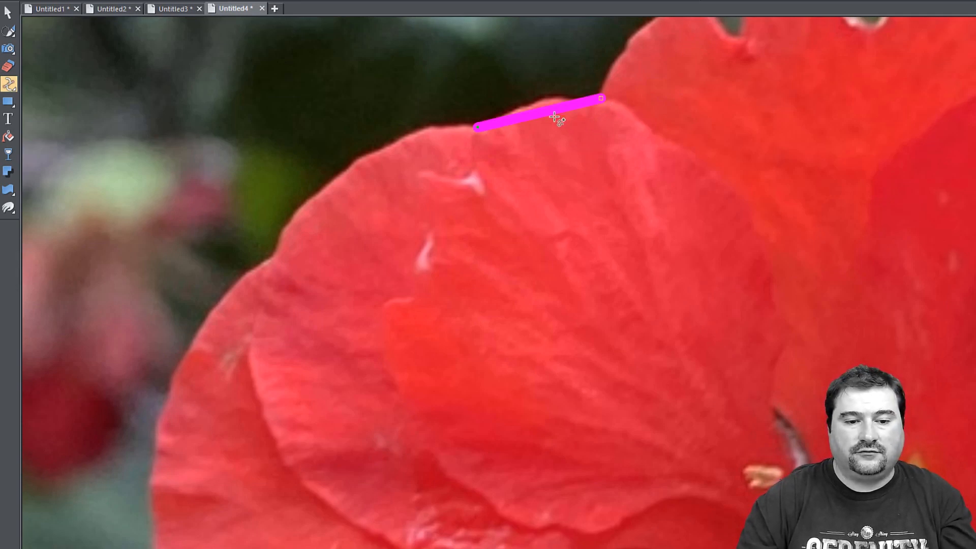
left_click_drag(553, 114, 548, 101)
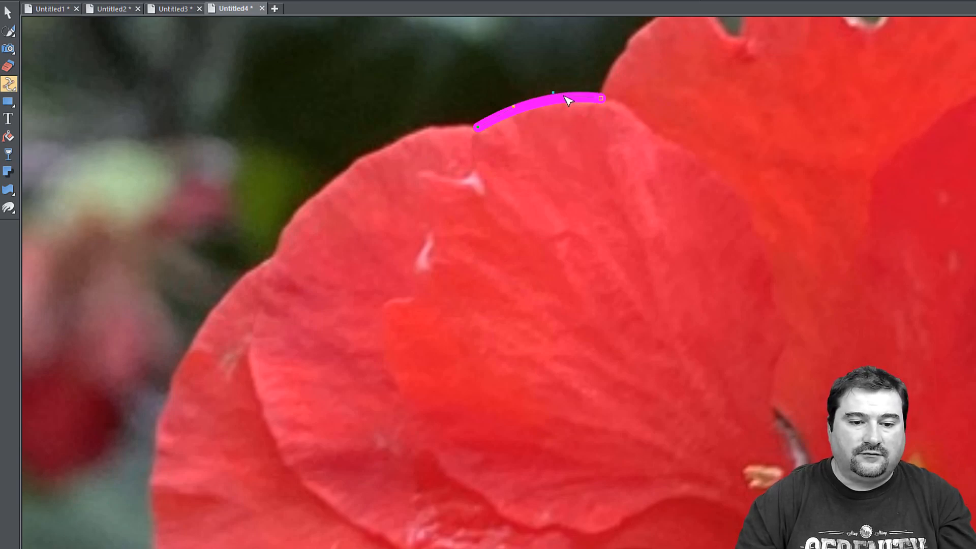
mouse_move(554, 94)
left_mouse_down()
mouse_move(551, 107)
mouse_move(535, 90)
left_mouse_up()
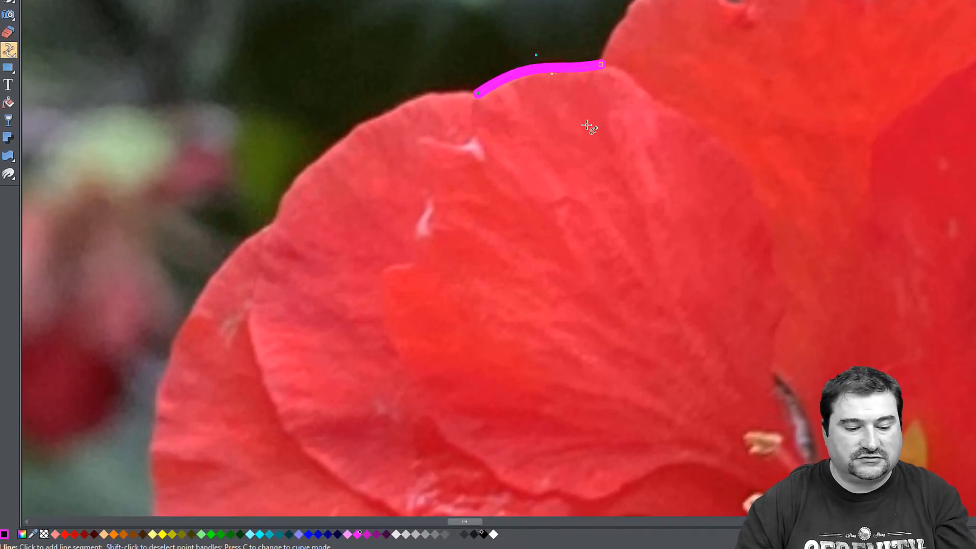
right_click(494, 535)
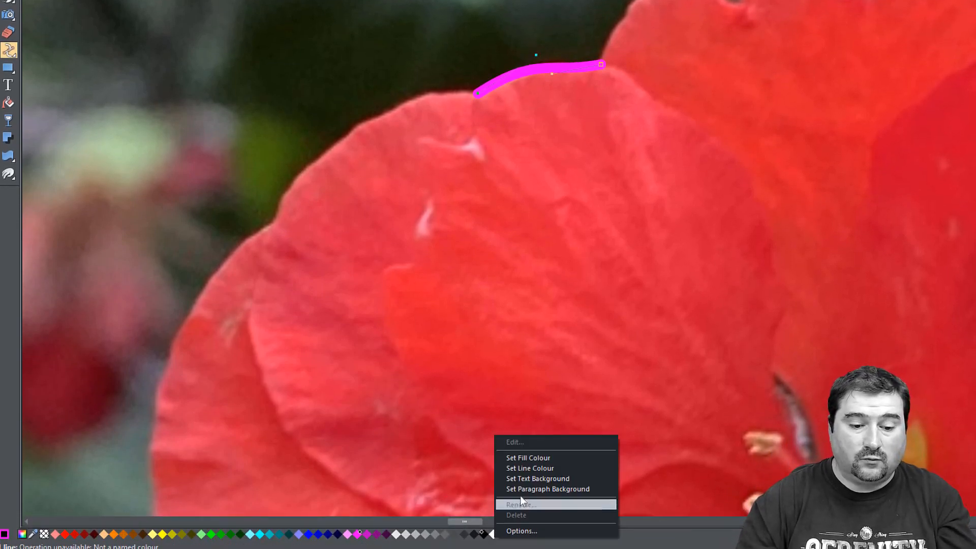
left_click(529, 468)
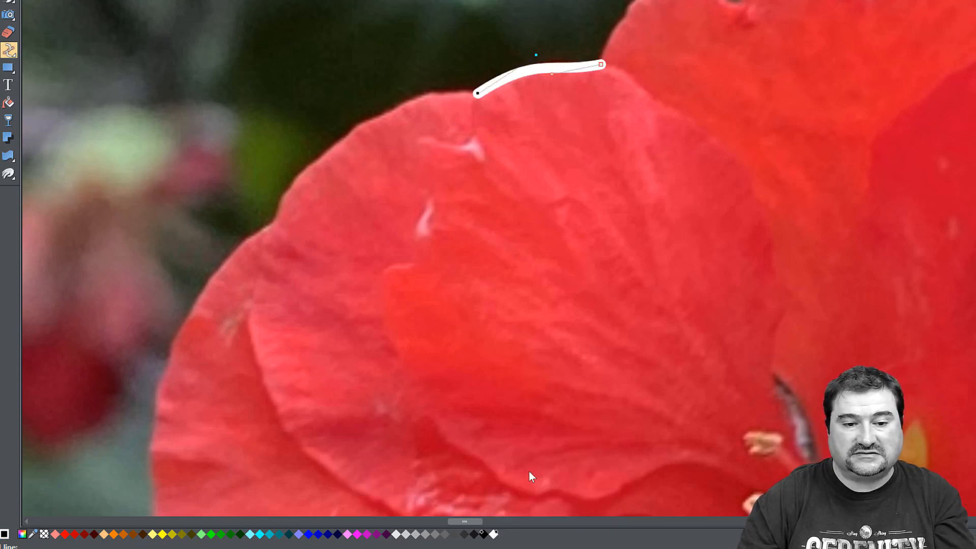
Continue the flower outline with three curved segments over the rounded lobe of the next petal, ending in its small notch.
left_click_drag(628, 181, 504, 316)
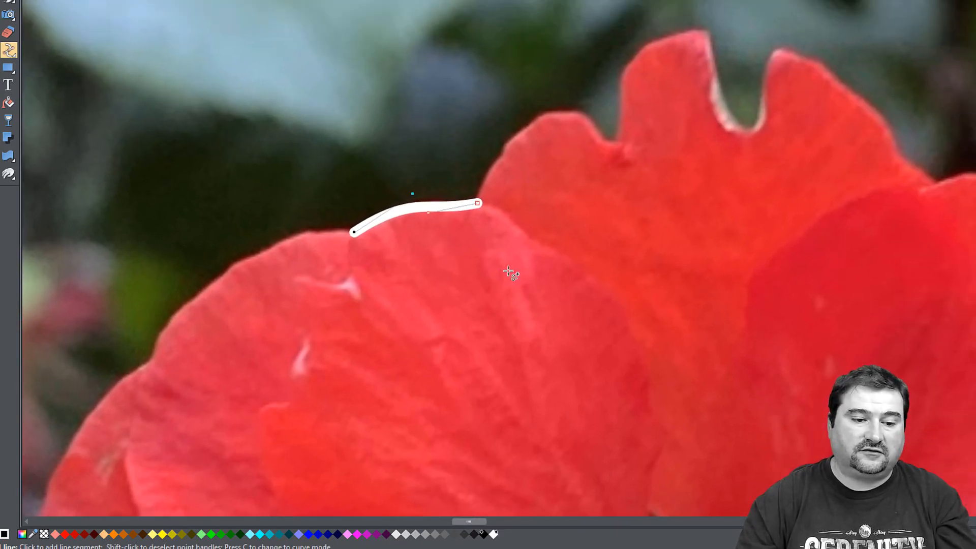
scroll(515, 143, "up", 2)
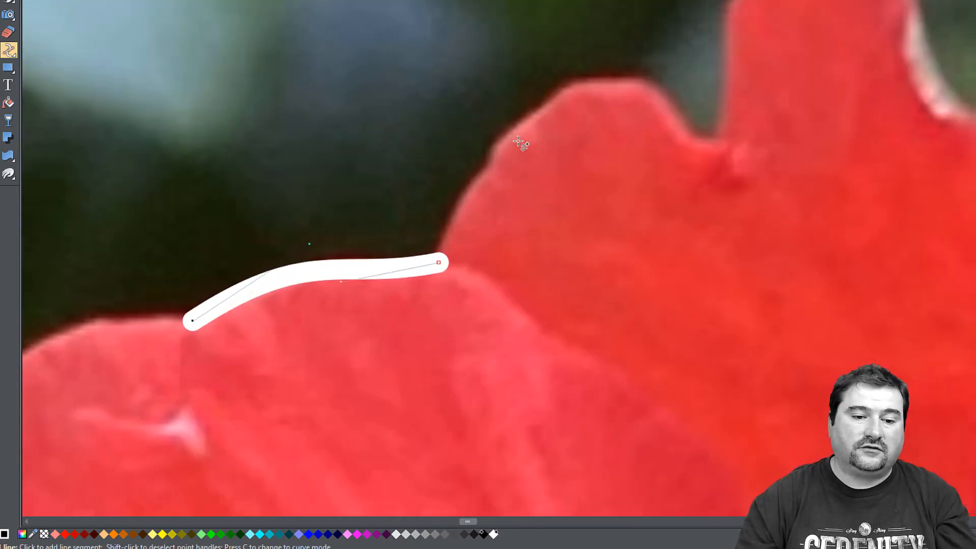
left_click(490, 166)
left_click_drag(464, 218, 461, 218)
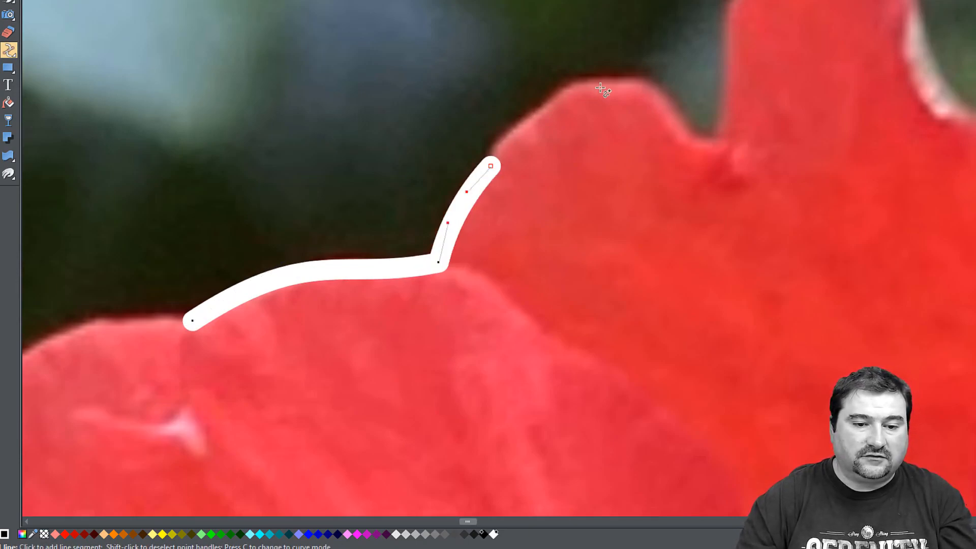
left_click(644, 85)
left_click_drag(575, 121, 563, 97)
left_click(720, 141)
left_click_drag(696, 124, 690, 133)
Continue the flower outline with one curved segment from the small notch up the tall lobe's outer edge to its tip.
left_click_drag(752, 131, 593, 334)
left_click(724, 123)
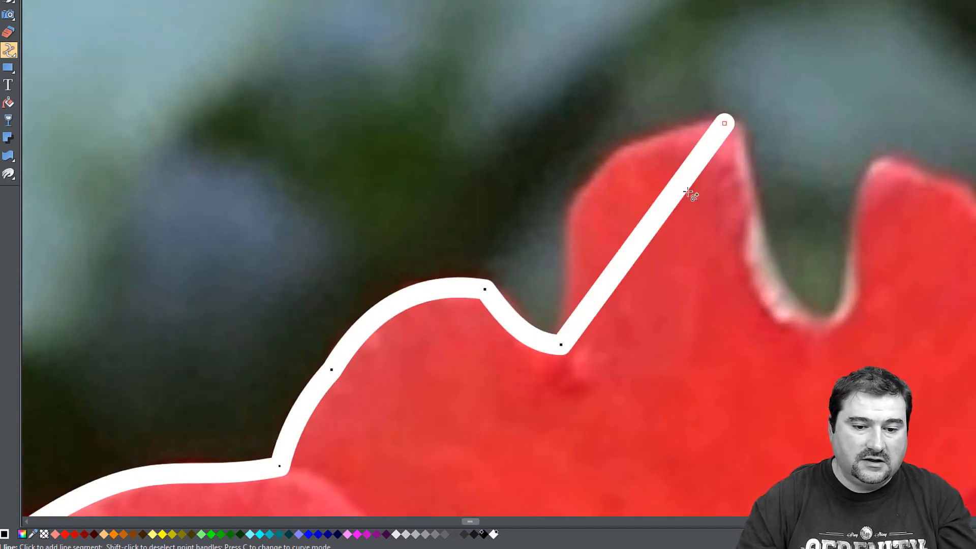
left_click_drag(658, 221, 605, 175)
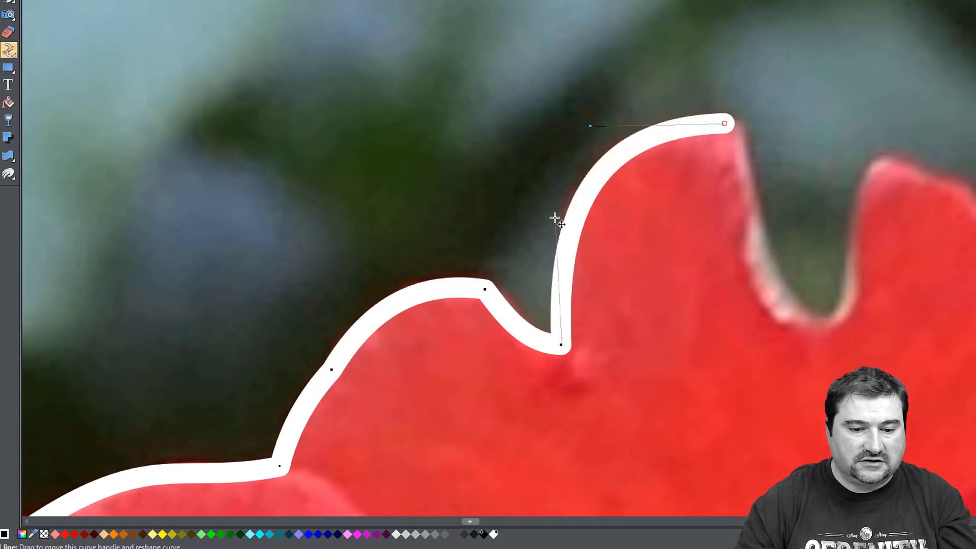
left_click_drag(554, 218, 586, 164)
left_click_drag(593, 129, 576, 137)
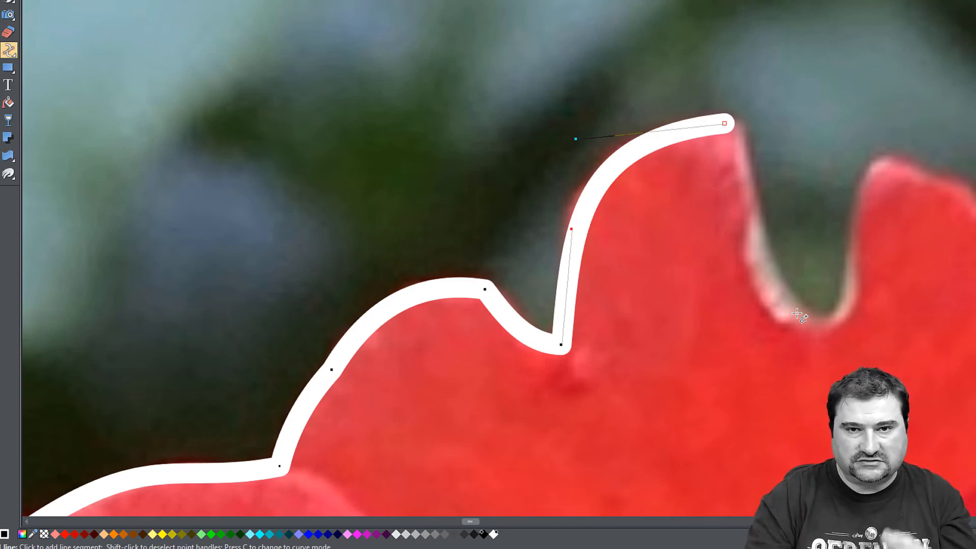
Trace the U-shaped gap between the two lobes with two curved segments, down to its base and up to the next tip.
left_click(824, 325)
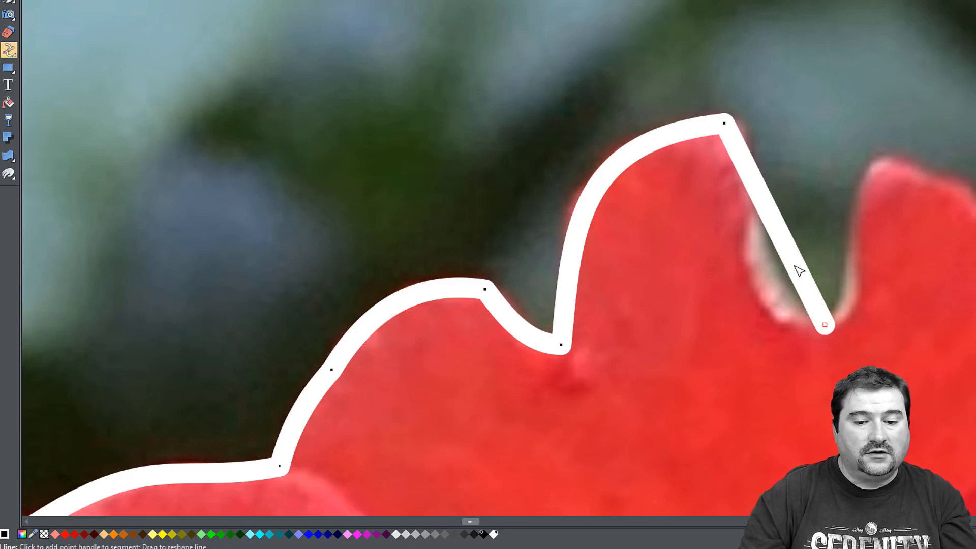
mouse_move(797, 267)
left_mouse_down()
mouse_move(782, 286)
mouse_move(770, 267)
left_mouse_up()
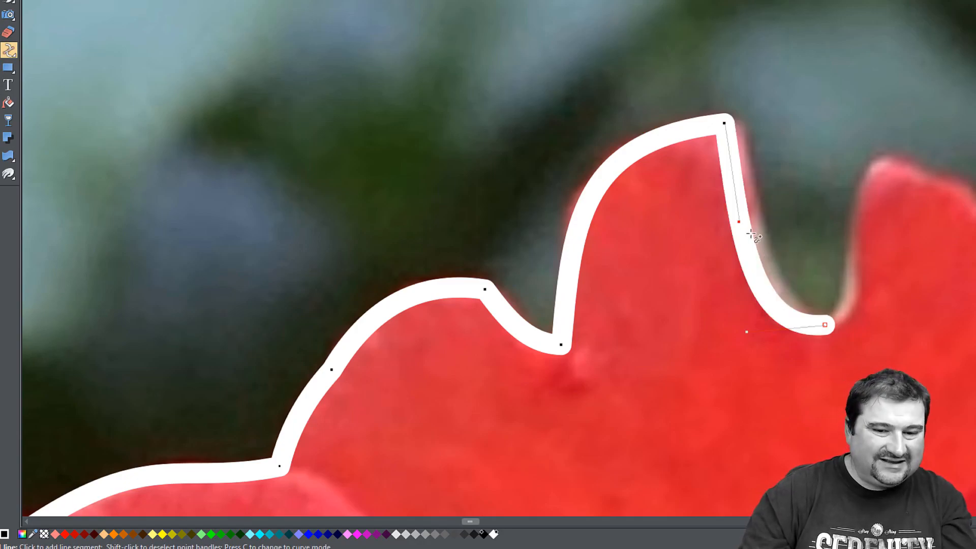
left_click_drag(739, 221, 754, 208)
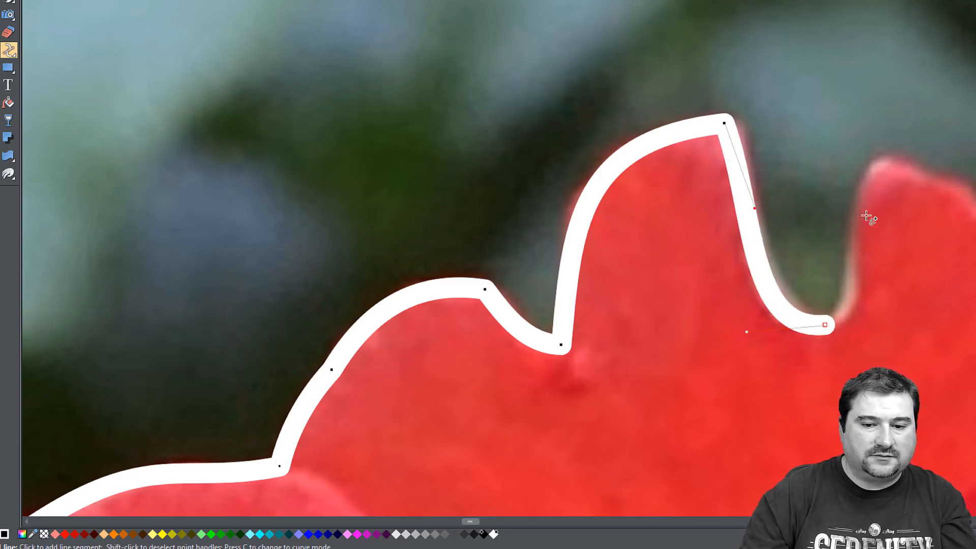
left_click(892, 165)
left_click_drag(840, 288, 851, 309)
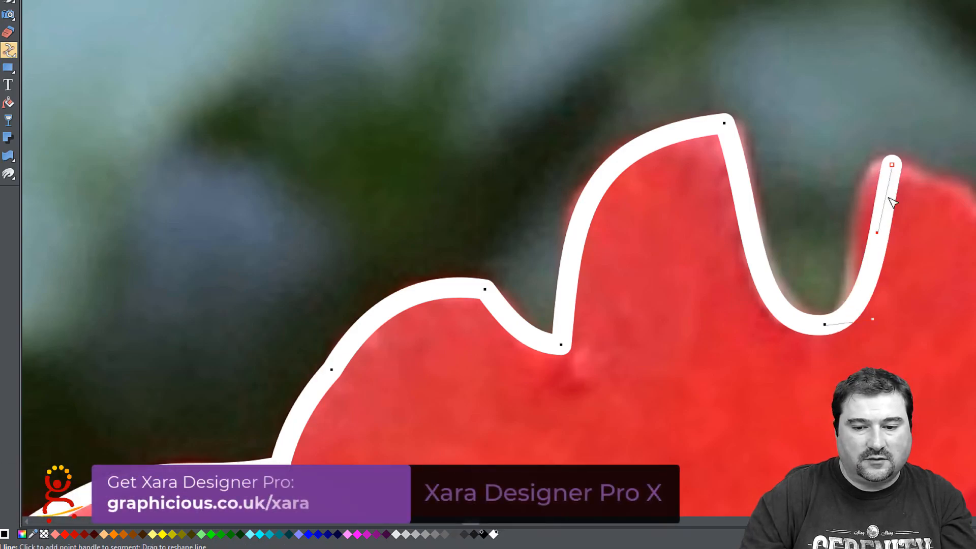
left_click_drag(877, 233, 845, 191)
Trace the petal's long sloping edge with two curved segments, ending at the notch where the next petal begins.
left_click_drag(914, 281, 519, 149)
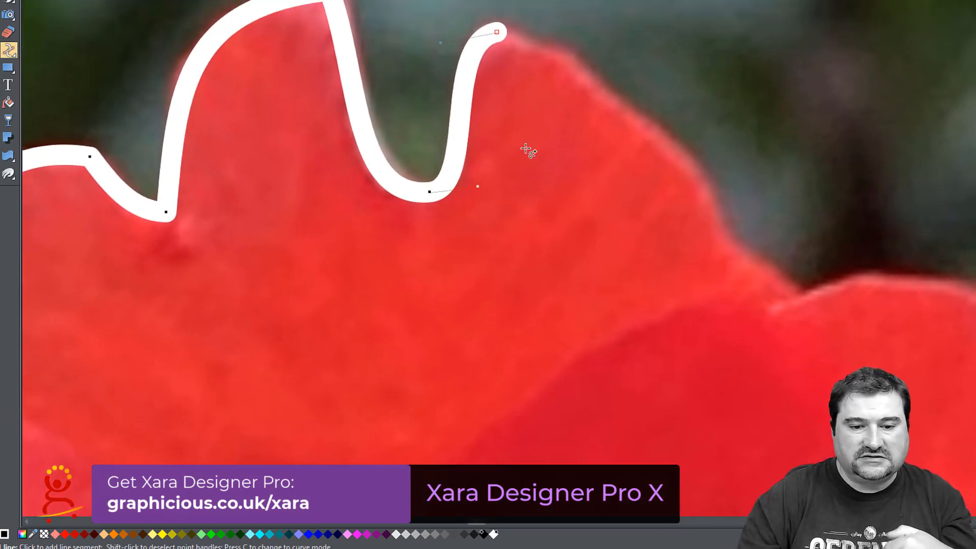
left_click(693, 168)
left_click_drag(599, 103, 631, 103)
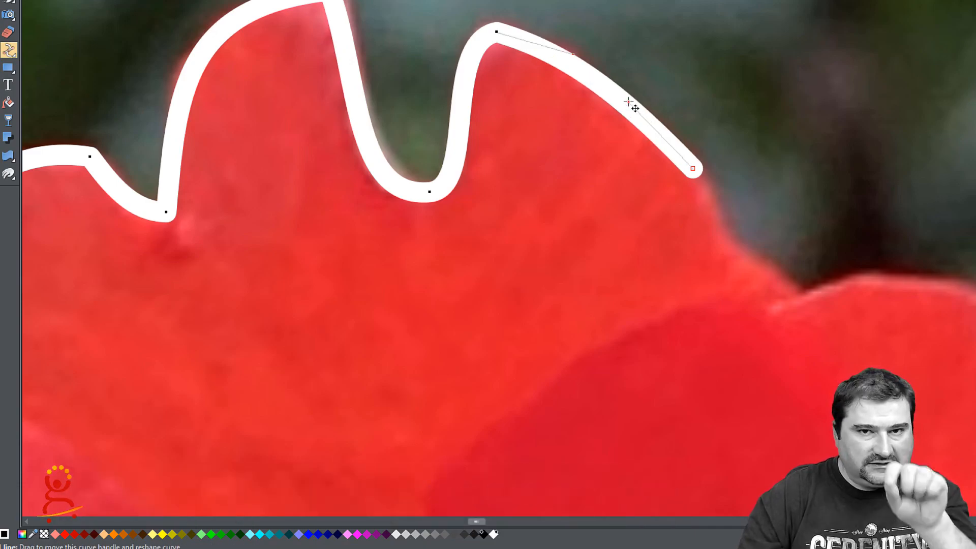
left_click(809, 296)
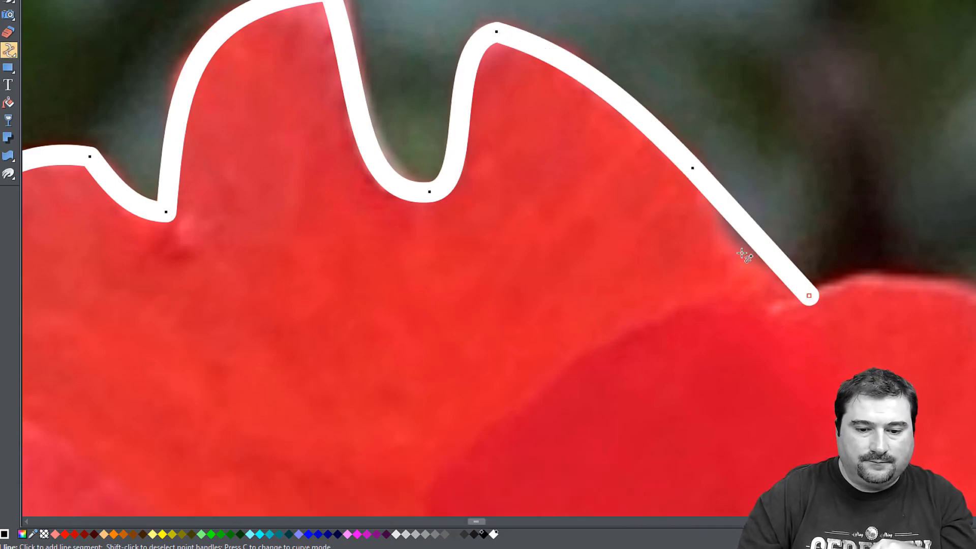
left_click_drag(755, 240, 738, 253)
Add a curved segment over the next petal's rounded top, ending where it meets the petal behind it.
left_click_drag(936, 305, 562, 190)
left_click(764, 328)
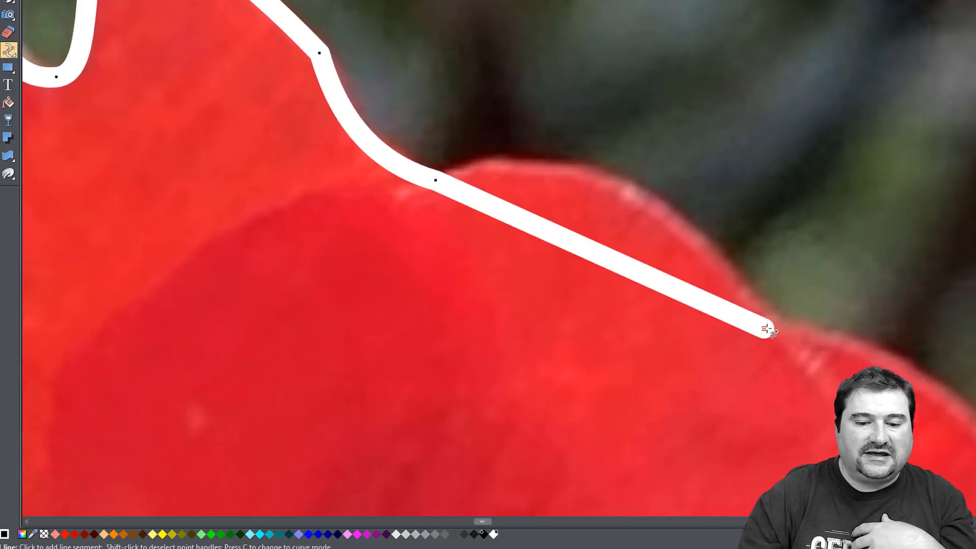
left_click_drag(588, 257, 607, 192)
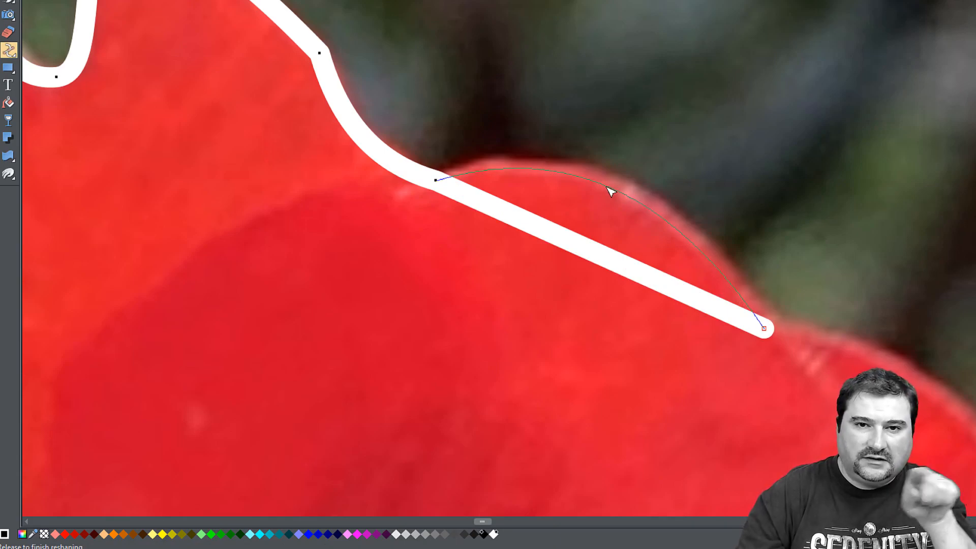
left_click_drag(612, 186, 611, 185)
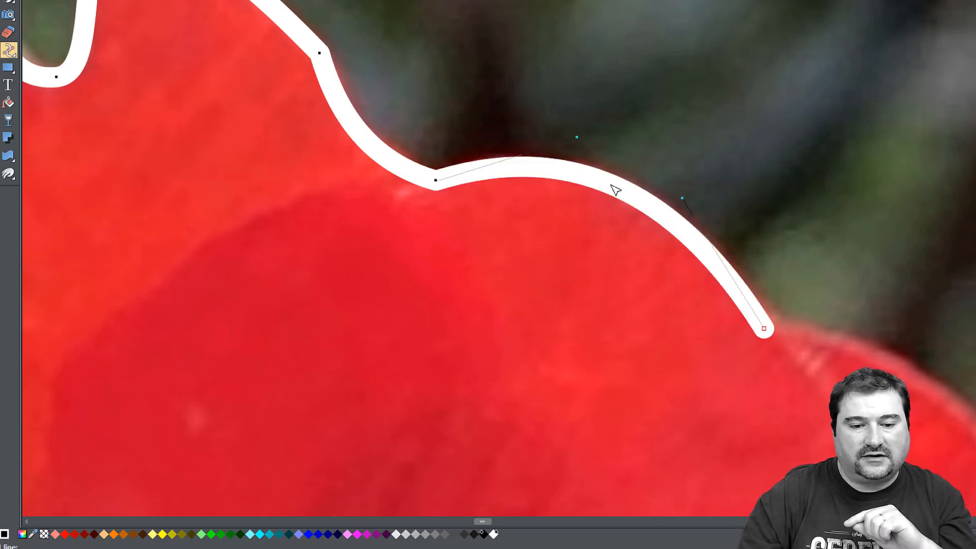
Trace the outer edge of the petal behind with two curved segments, down to the petal beside the pale stem.
left_click_drag(797, 362, 460, 246)
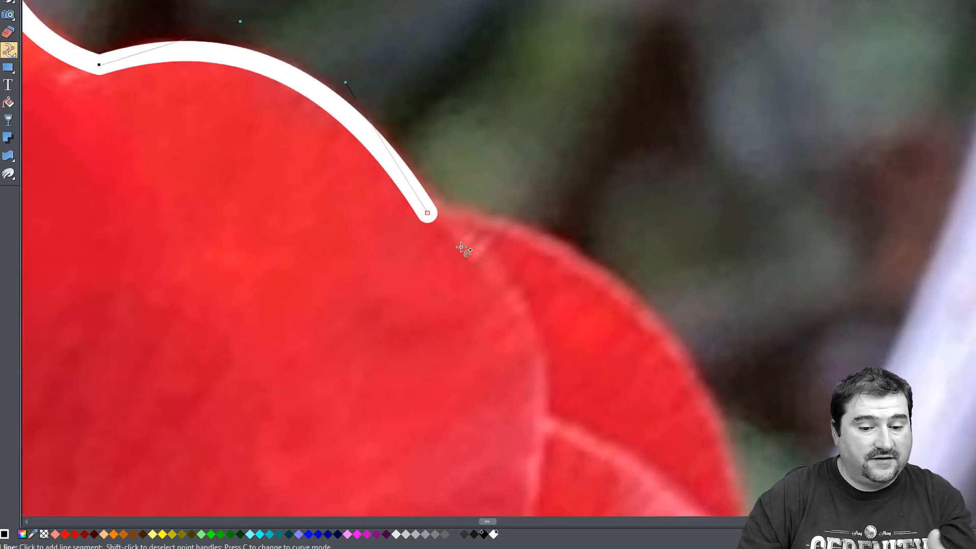
left_click(687, 369)
left_click_drag(539, 279, 556, 243)
left_click_drag(632, 424, 486, 151)
left_click(595, 277)
left_click_drag(579, 184, 584, 196)
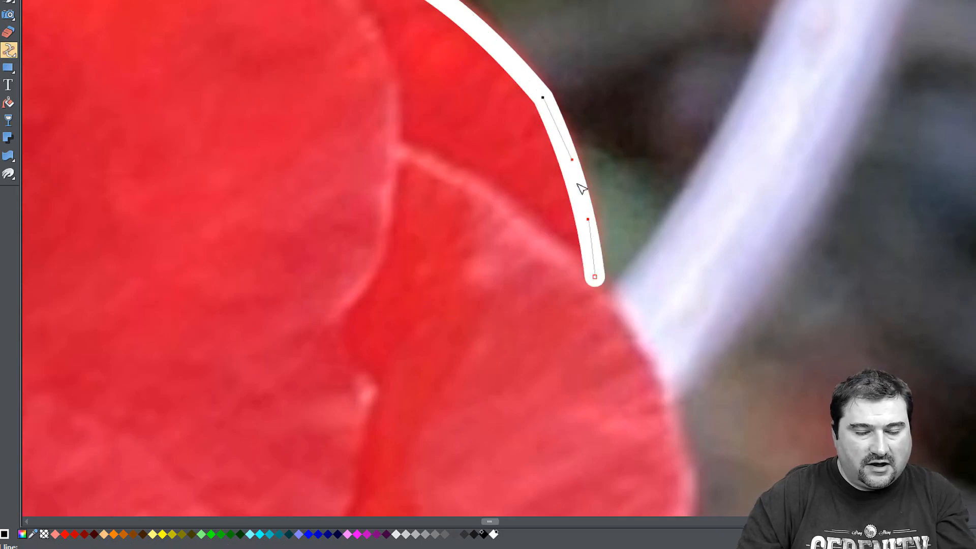
Add a curved segment around the petal edge that passes the pale stem, ending in the notch beneath it.
scroll(625, 356, "down", 3)
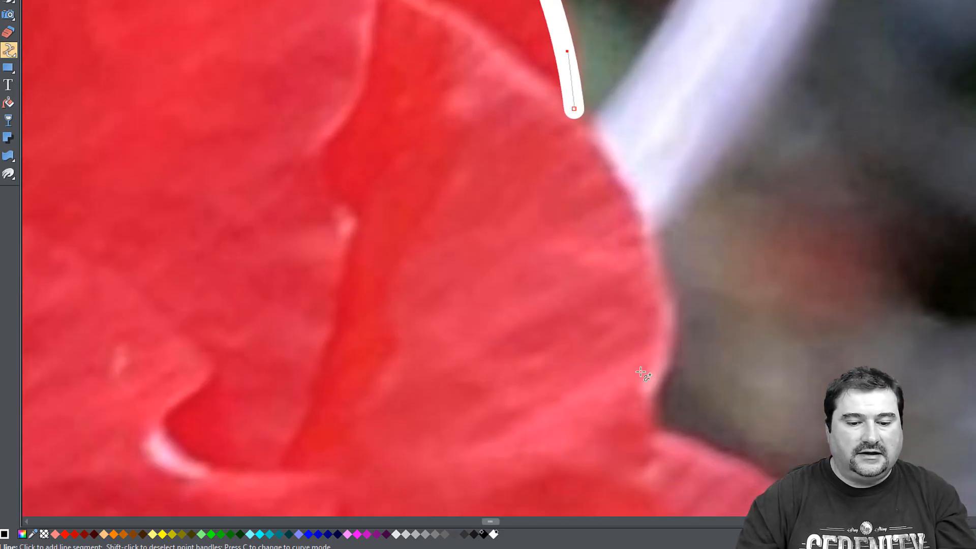
left_click(647, 423)
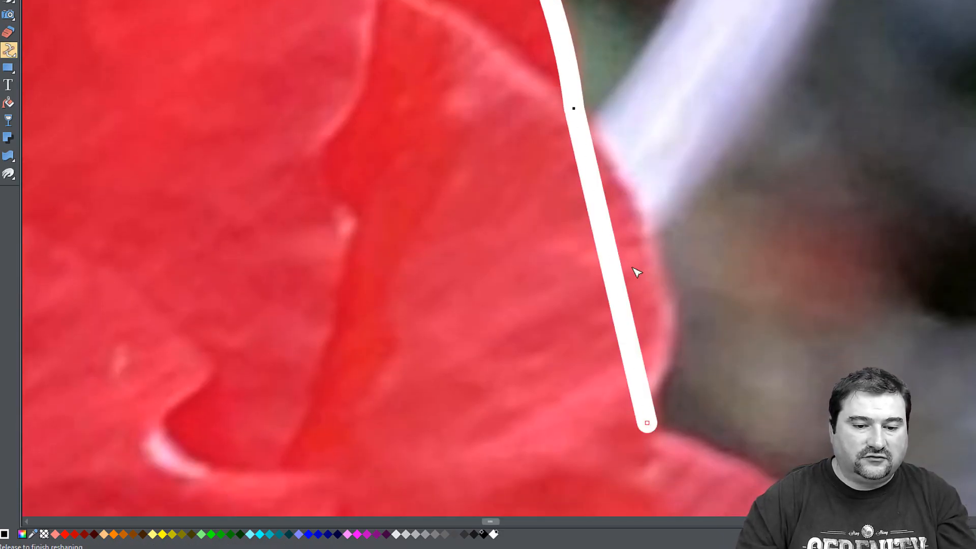
left_click_drag(636, 272, 656, 350)
Trace the outer edge of the large right-hand lobe with a curved segment and add a straight segment to the deep gap beneath it.
scroll(656, 350, "down", 5)
scroll(656, 350, "right", 3)
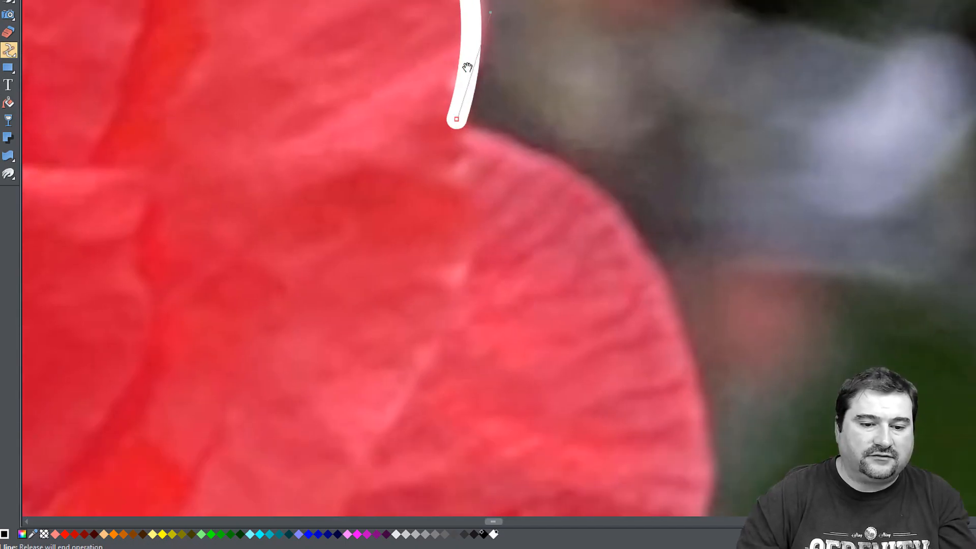
left_click(701, 422)
left_click_drag(576, 262, 631, 230)
left_click_drag(654, 336, 624, 9)
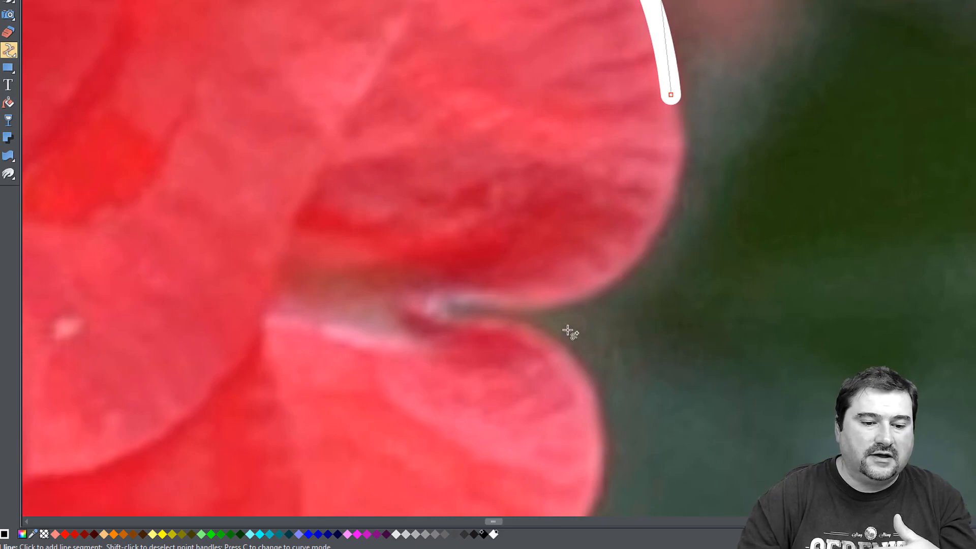
left_click(426, 289)
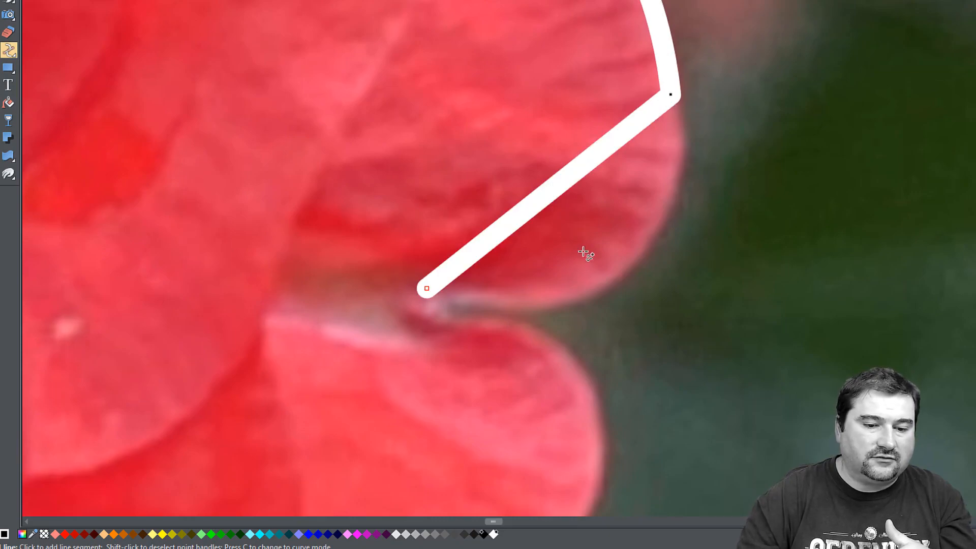
left_click(558, 184)
left_click(561, 209)
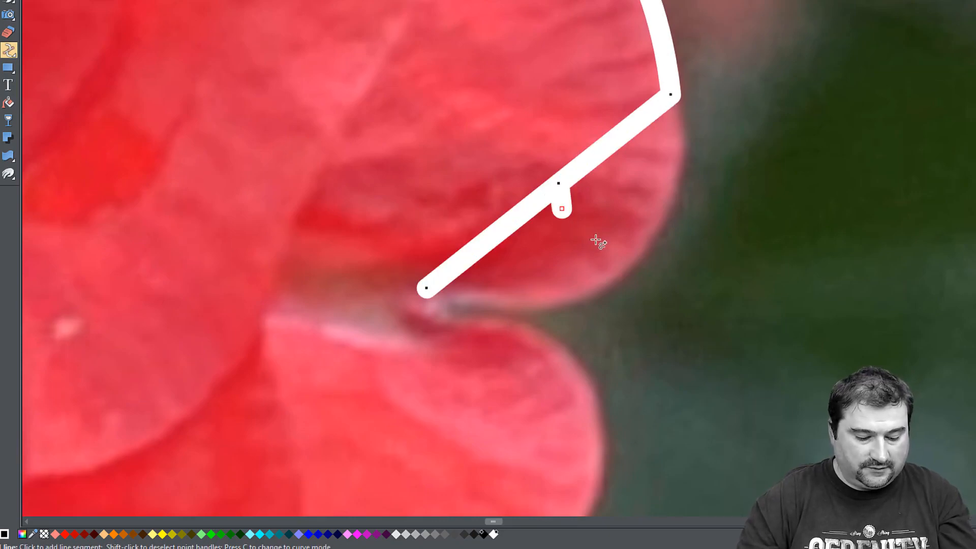
key("Delete")
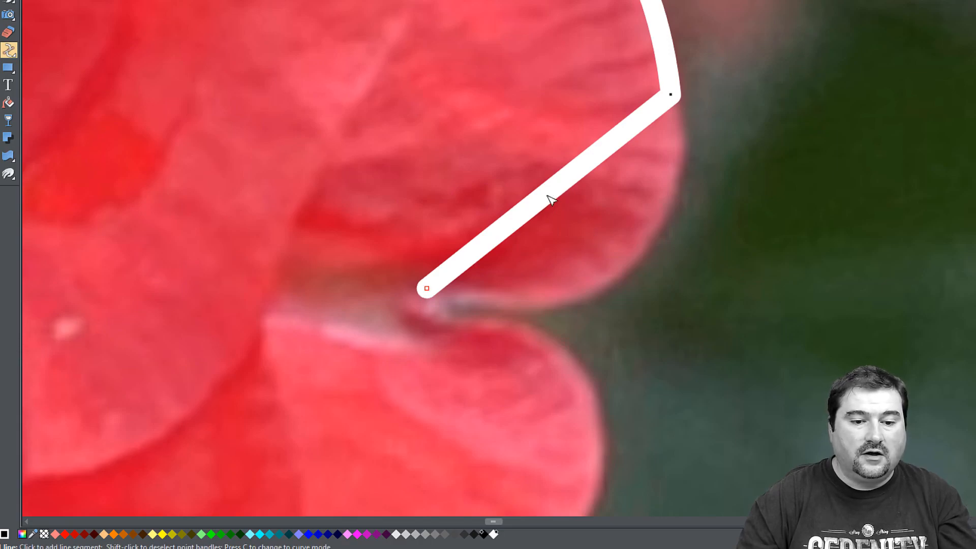
Bend the straight segment around the large lobe's underside, and continue the outline across the gap's inner end and around the lobe below.
left_click_drag(551, 198, 628, 278)
left_click(433, 314)
scroll(566, 377, "down", 4)
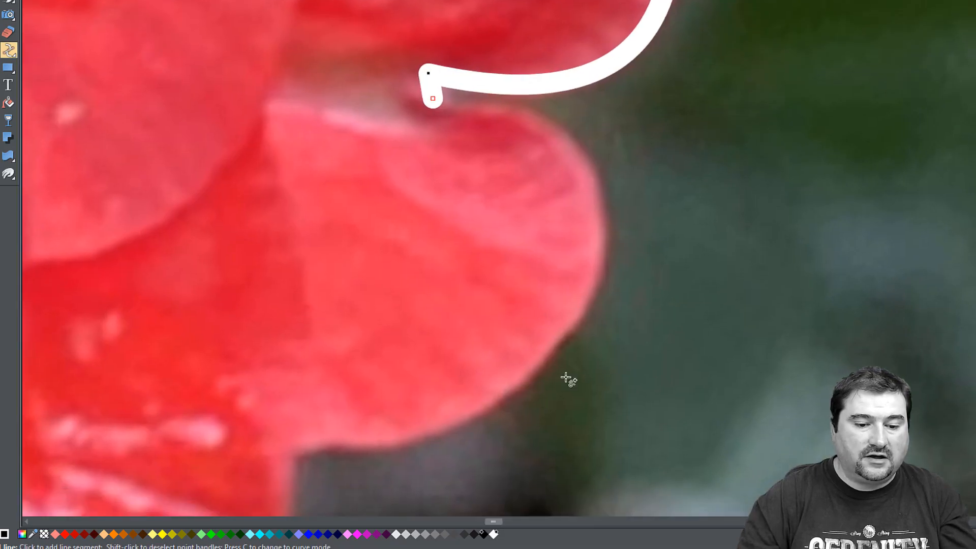
left_click(472, 414)
left_click_drag(457, 244, 615, 192)
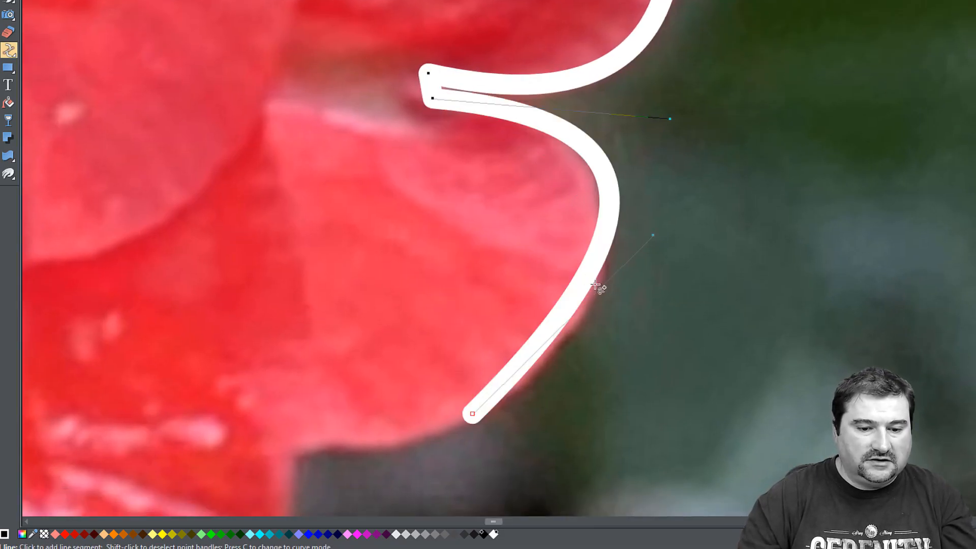
left_click_drag(655, 236, 645, 307)
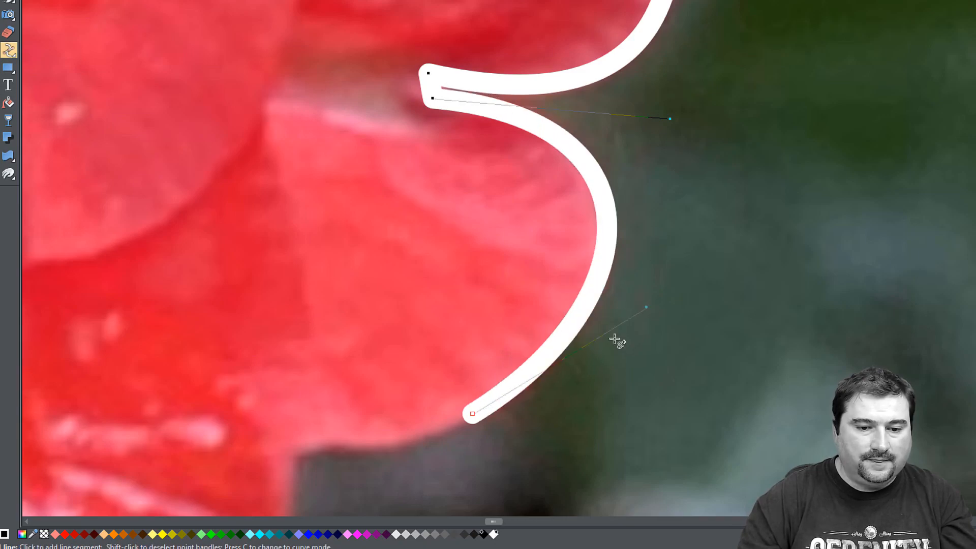
Trace the lobe's underside and the glossy folded petal edge with curved segments, ending at the top of the bottom petal.
left_click_drag(553, 383, 913, 185)
left_click(650, 247)
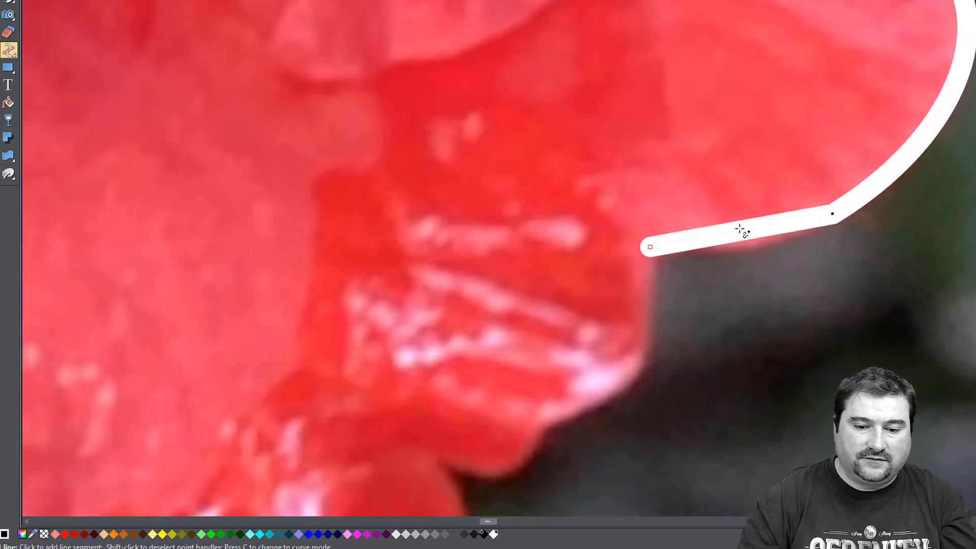
left_click(739, 229)
left_click_drag(547, 417, 760, 155)
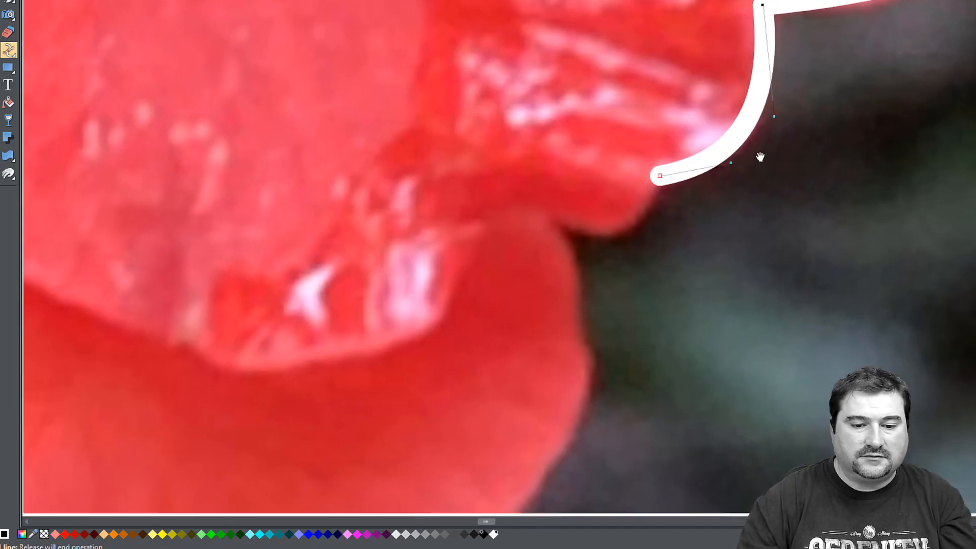
left_click(547, 217)
left_click_drag(595, 202, 615, 233)
Trace the large bottom petal's right side with two curved segments, continuing along to its lower edge.
left_click_drag(607, 386, 652, 115)
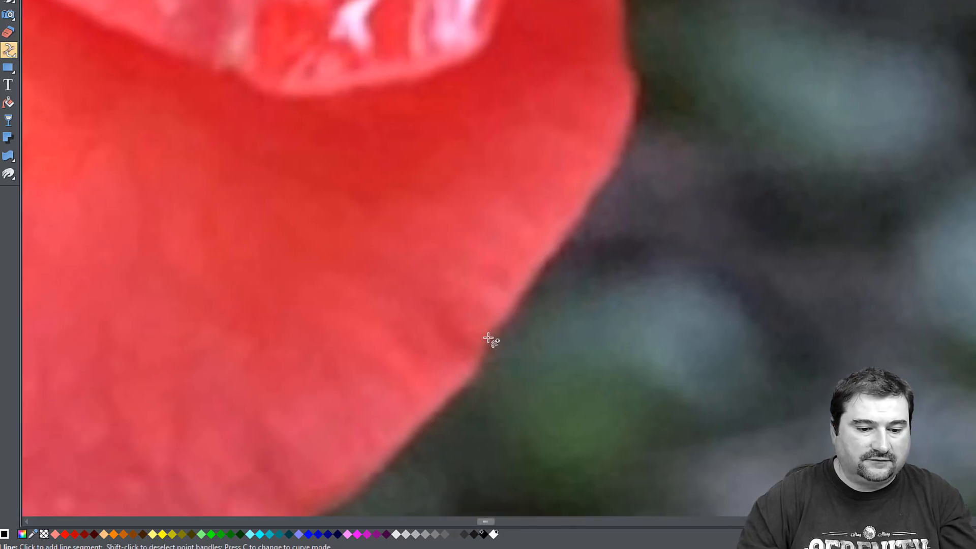
left_click(488, 338)
left_click_drag(549, 113, 730, 63)
left_click_drag(660, 288, 750, 62)
left_click(260, 274)
left_click_drag(466, 163, 477, 248)
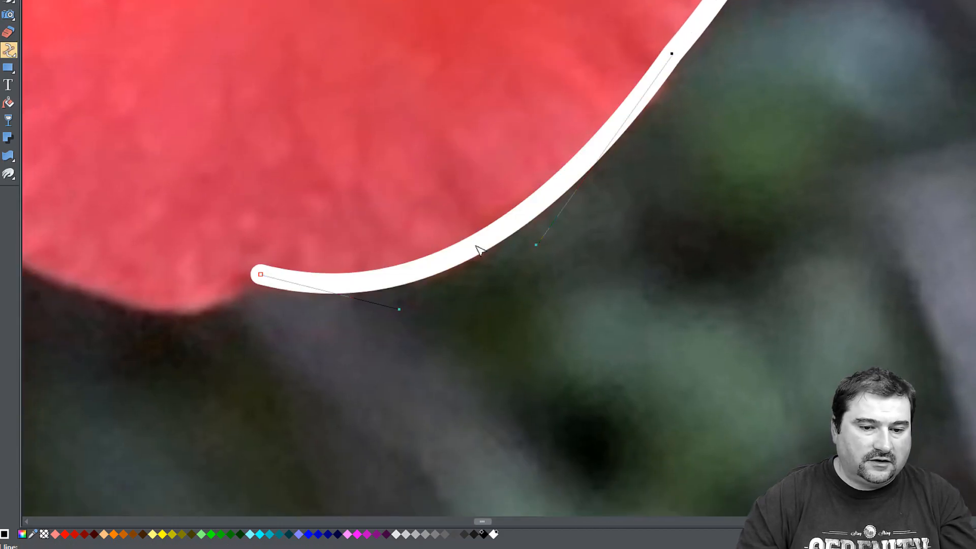
Add two segments through the notch between the two bottom petals and bend both to follow the petal edges.
left_click_drag(457, 290, 863, 179)
left_click(397, 118)
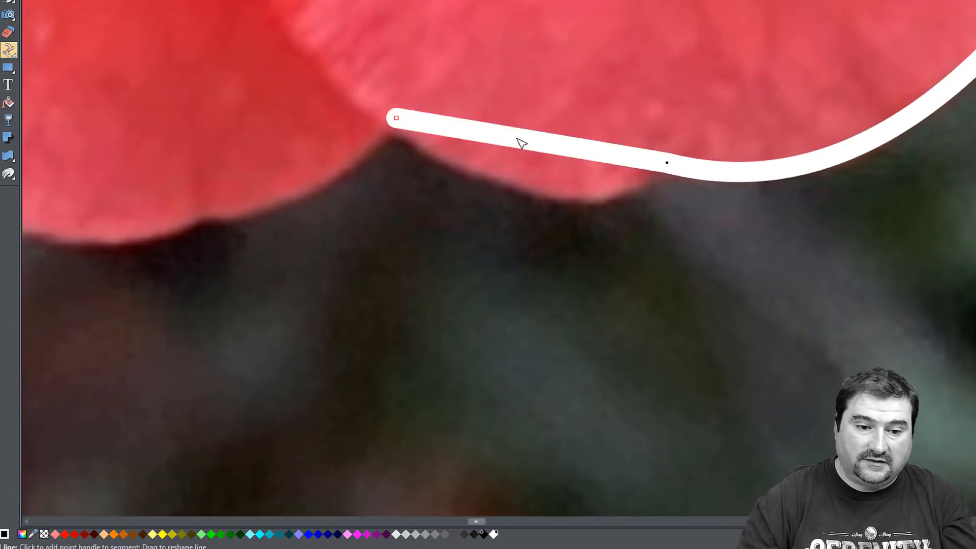
left_click(206, 217)
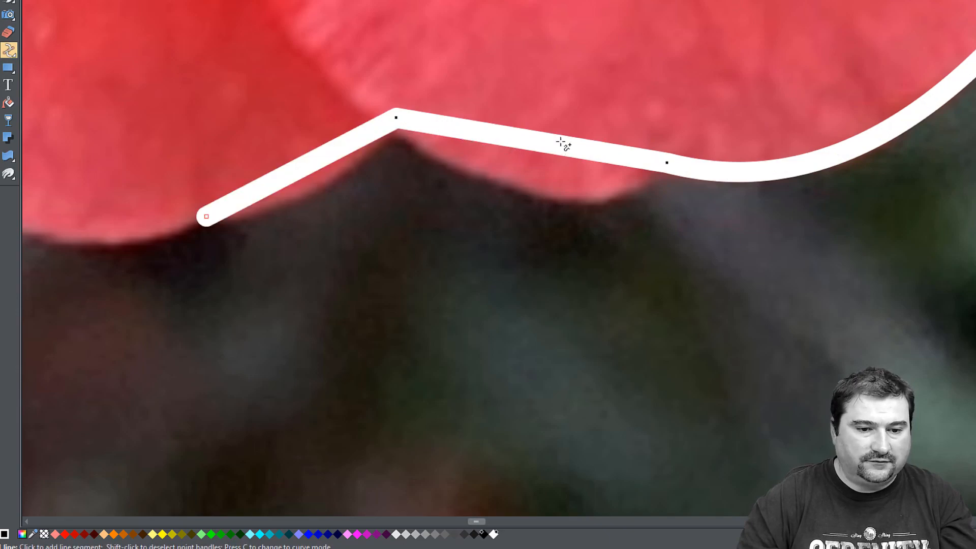
left_click_drag(545, 141, 911, 148)
left_click_drag(688, 111, 699, 143)
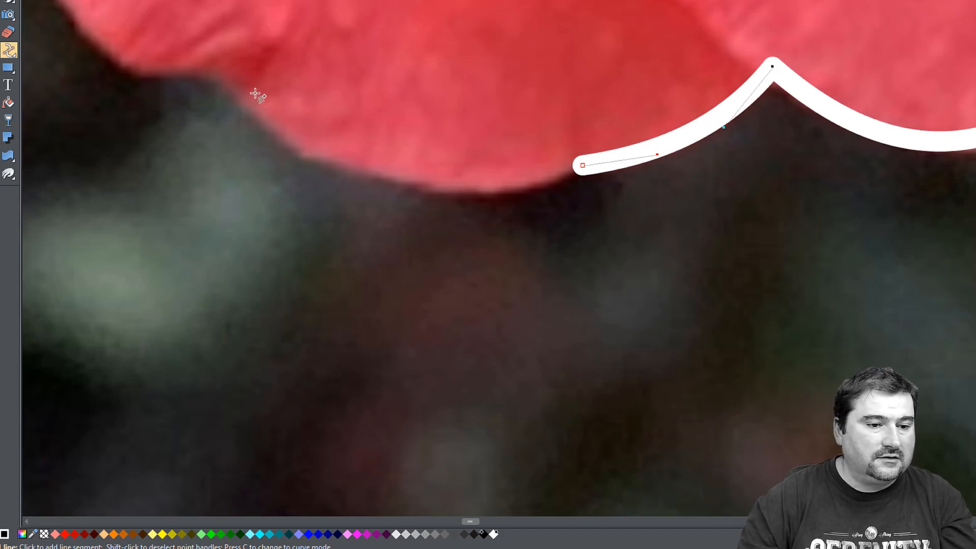
Trace the lower-left petal's bottom edge with a curved segment and continue with another up its left side.
left_click(220, 77)
left_click_drag(396, 120, 374, 171)
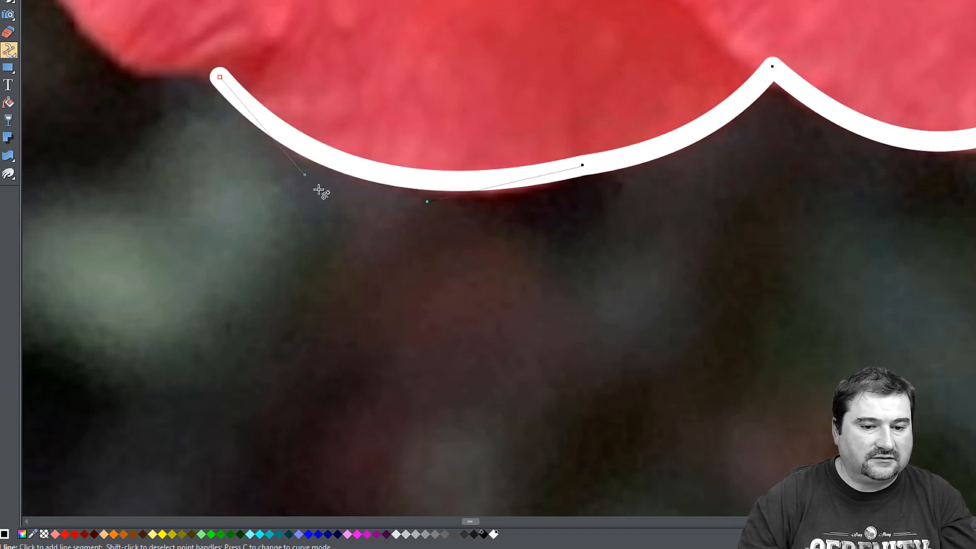
left_click_drag(305, 190, 763, 346)
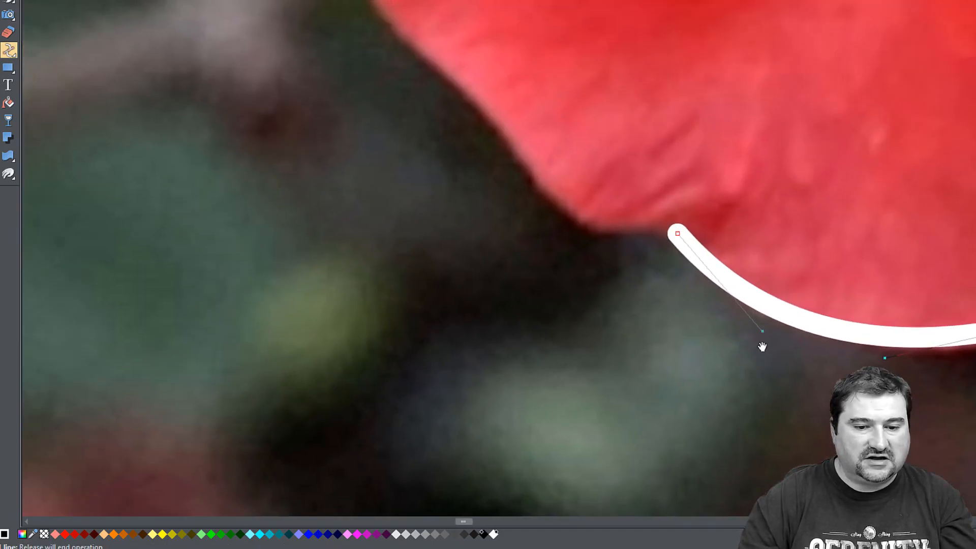
left_click(492, 110)
left_click_drag(597, 184, 582, 213)
left_click_drag(509, 91, 717, 353)
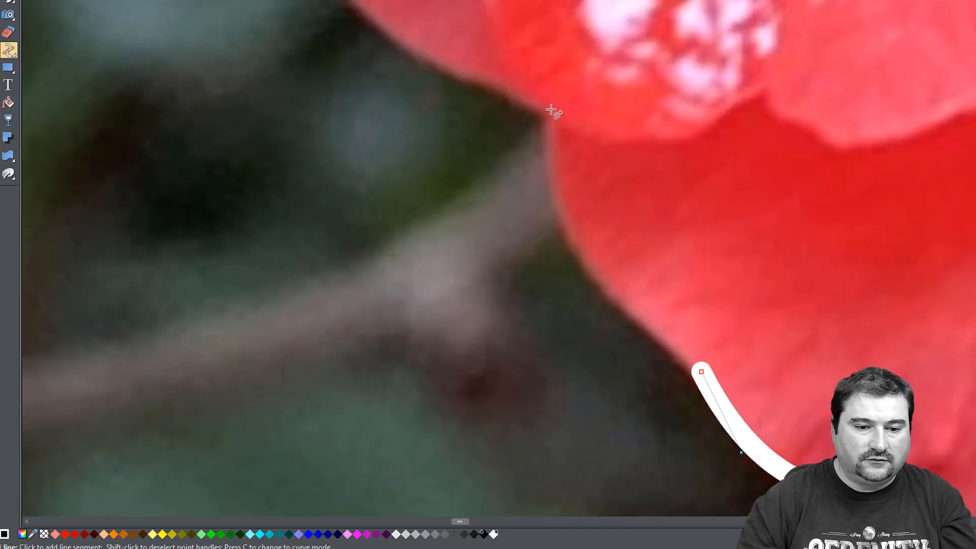
Trace the flower's lower-left petal edges with three more curved segments, ending just below the stem.
left_click(553, 118)
left_click_drag(635, 260, 590, 260)
left_click_drag(508, 97, 720, 368)
left_click(510, 178)
left_click_drag(632, 279, 603, 298)
left_click_drag(508, 138, 711, 369)
left_click(586, 235)
left_click_drag(646, 319, 607, 305)
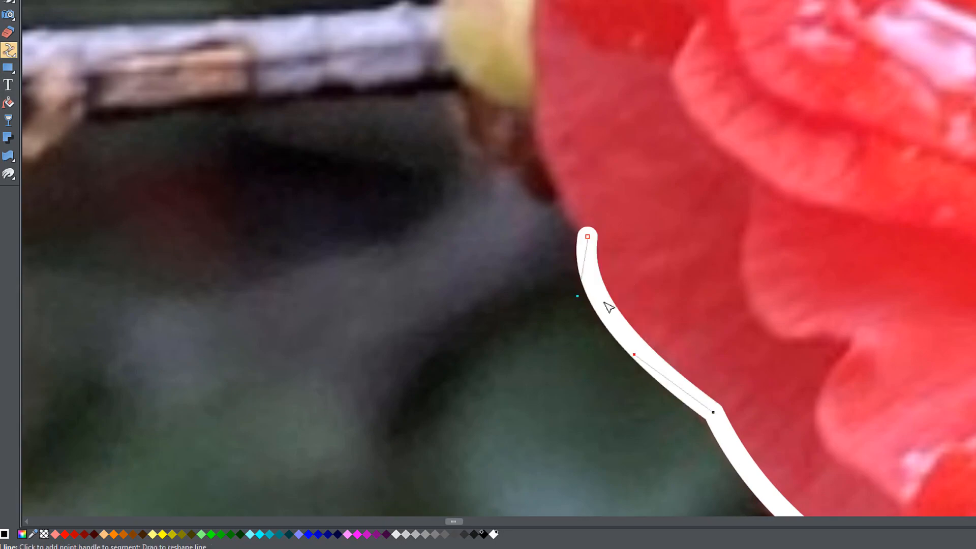
Trace past the stem joint with two curved segments, ending at the notch below the large left petal.
left_click_drag(585, 204, 558, 395)
left_click(526, 131)
left_click_drag(545, 301, 513, 300)
scroll(524, 304, "down", 3)
scroll(574, 183, "up", 3)
left_click(497, 246)
left_click_drag(457, 317, 450, 314)
scroll(468, 313, "down", 3)
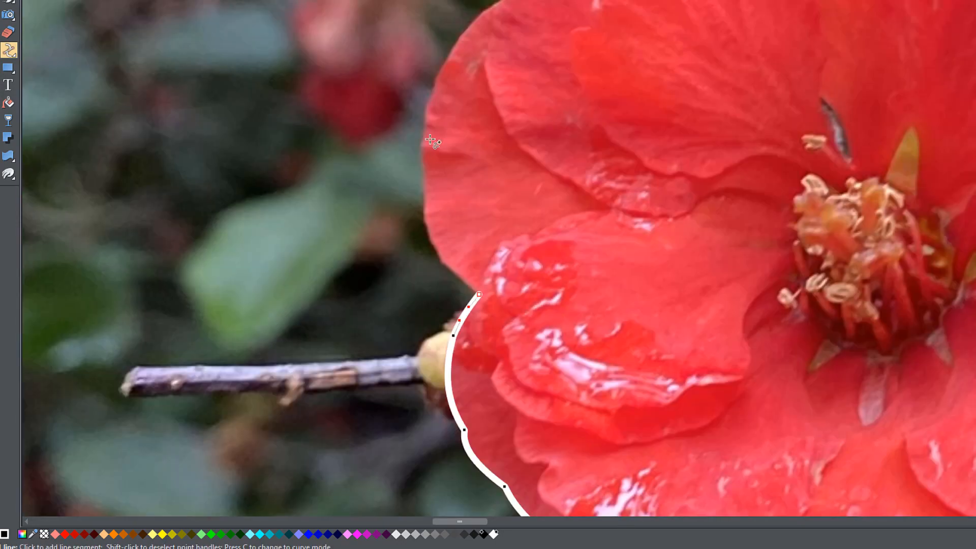
Trace the large left petal's outer edge upward from the notch with two segments fitted to its contour.
scroll(432, 241, "up", 3)
left_click(405, 162)
left_click_drag(465, 270, 446, 282)
scroll(452, 264, "down", 3)
scroll(443, 183, "up", 3)
left_click(416, 174)
left_click_drag(428, 259, 434, 259)
scroll(457, 270, "down", 3)
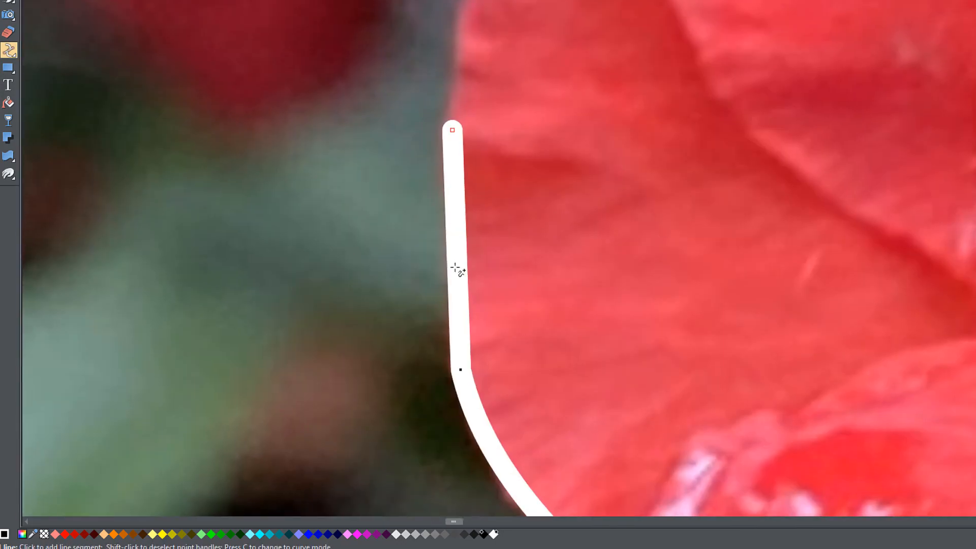
Continue the outline around the upper-left petals with two segments bent to follow the petal edge.
scroll(460, 193, "up", 3)
left_click(533, 80)
left_click_drag(487, 233, 479, 235)
left_click_drag(554, 91, 357, 362)
left_click(494, 195)
left_click_drag(426, 269, 413, 258)
left_click_drag(555, 163, 420, 398)
Close the flower outline at its starting point and reshape the closing curves to match the upper-left petal edge.
left_click(762, 166)
left_click_drag(551, 306, 508, 255)
left_click_drag(573, 190, 608, 157)
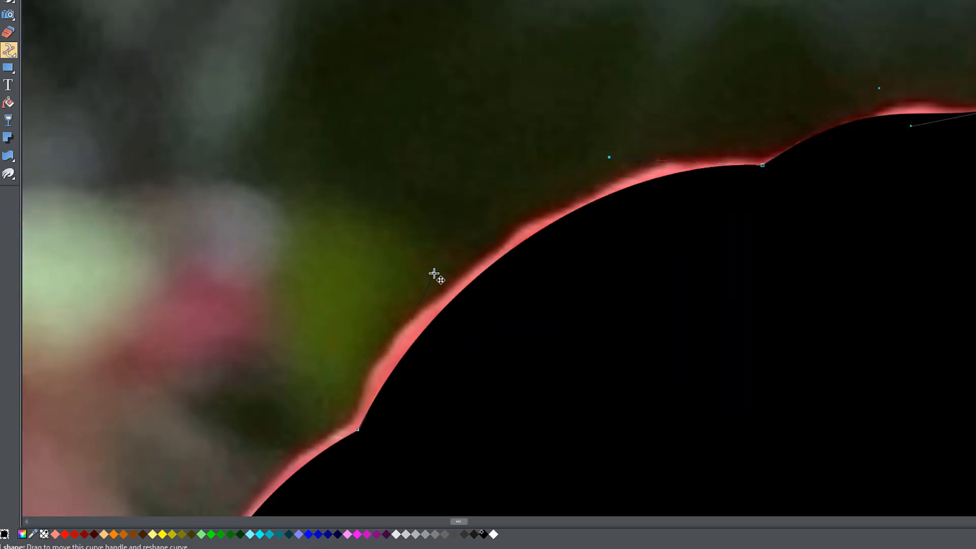
left_click_drag(434, 274, 383, 288)
scroll(431, 307, "down", 3)
left_click_drag(506, 376, 531, 164)
scroll(530, 164, "down", 3)
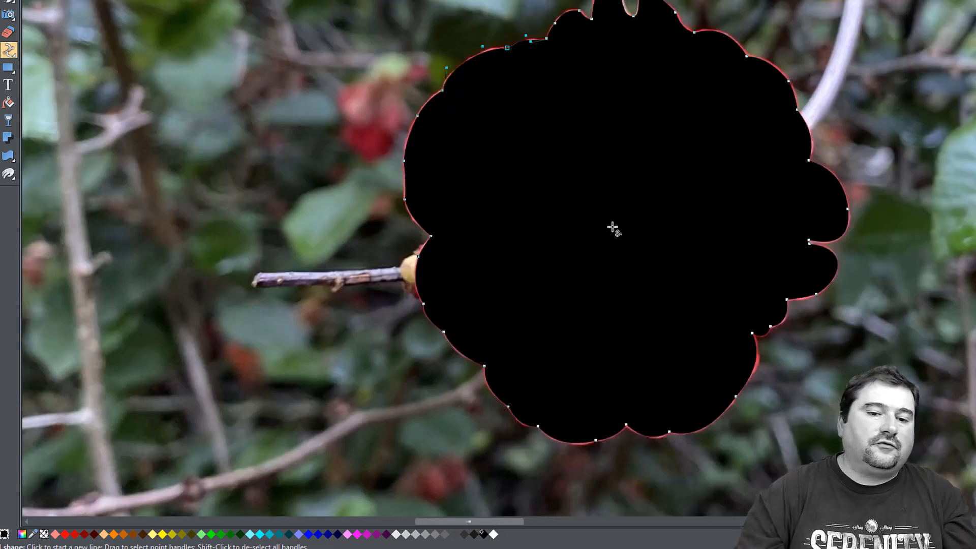
left_click_drag(620, 227, 611, 258)
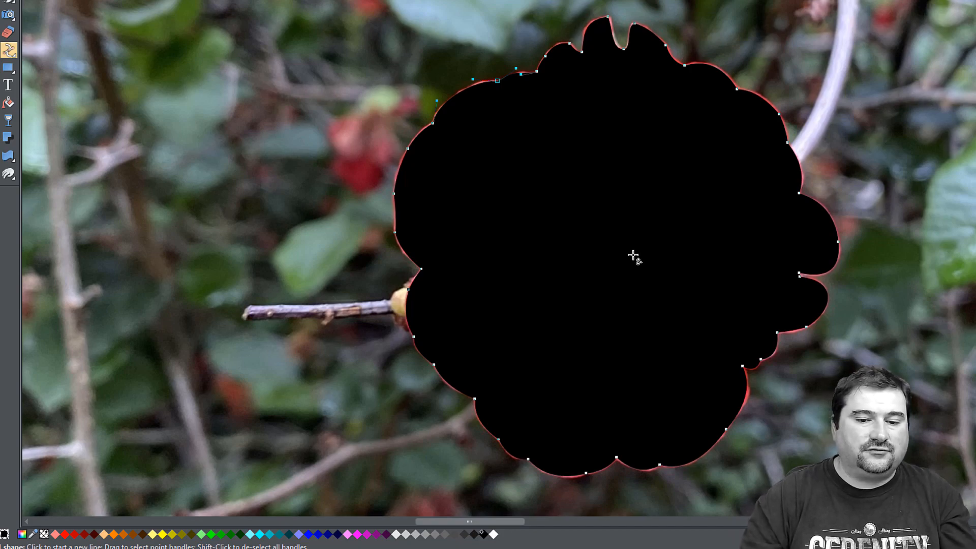
scroll(633, 256, "down", 2)
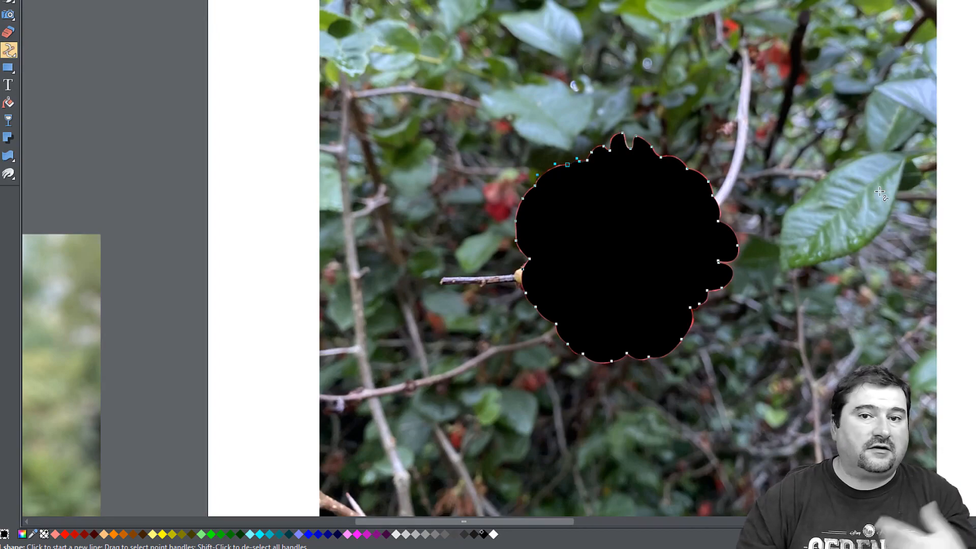
Select the flower outline together with the photo and combine them with Intersect Shapes to cut out the flower.
left_click(8, 0)
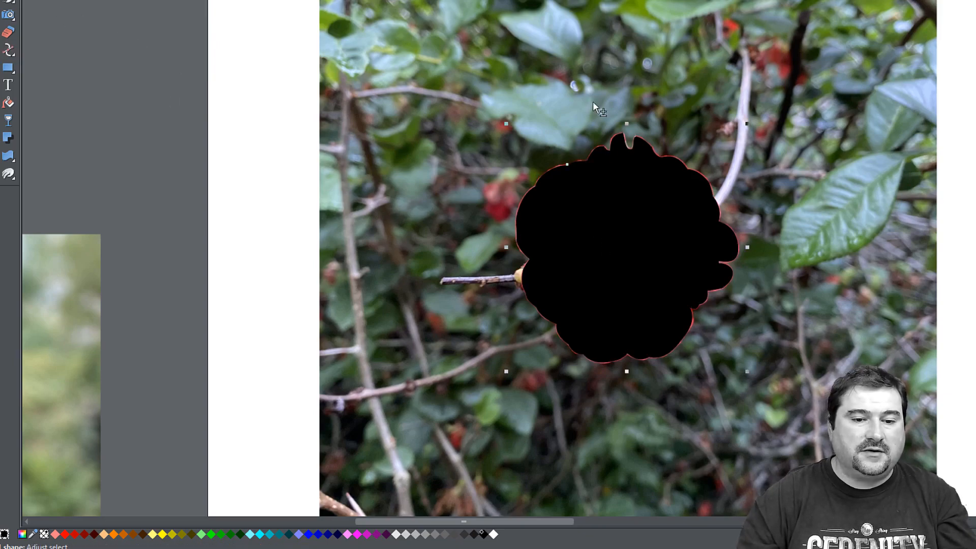
left_click(582, 75)
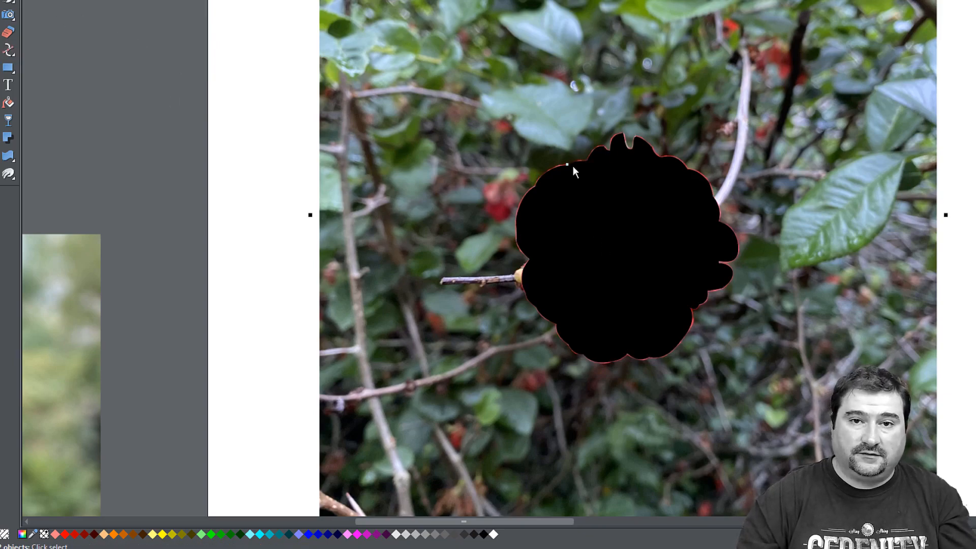
right_click(588, 216)
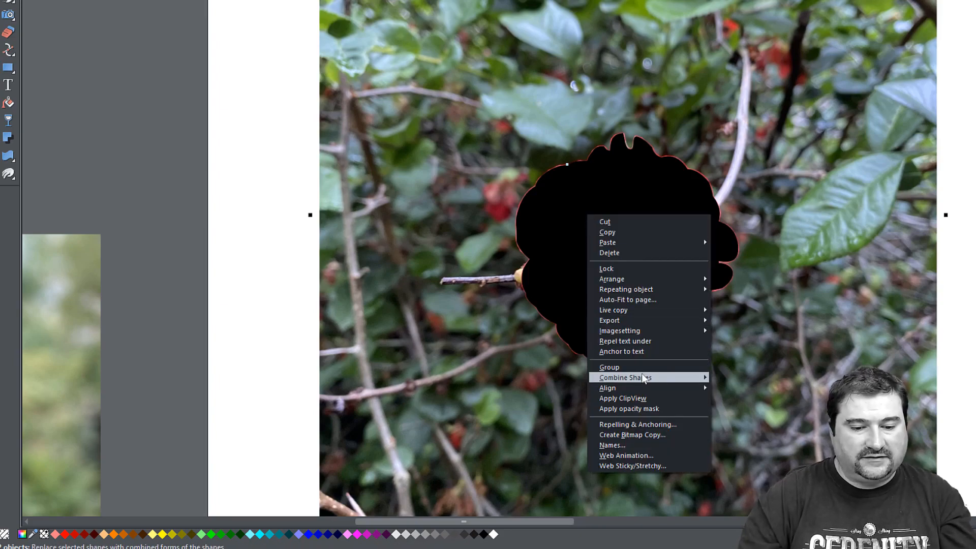
mouse_move(643, 378)
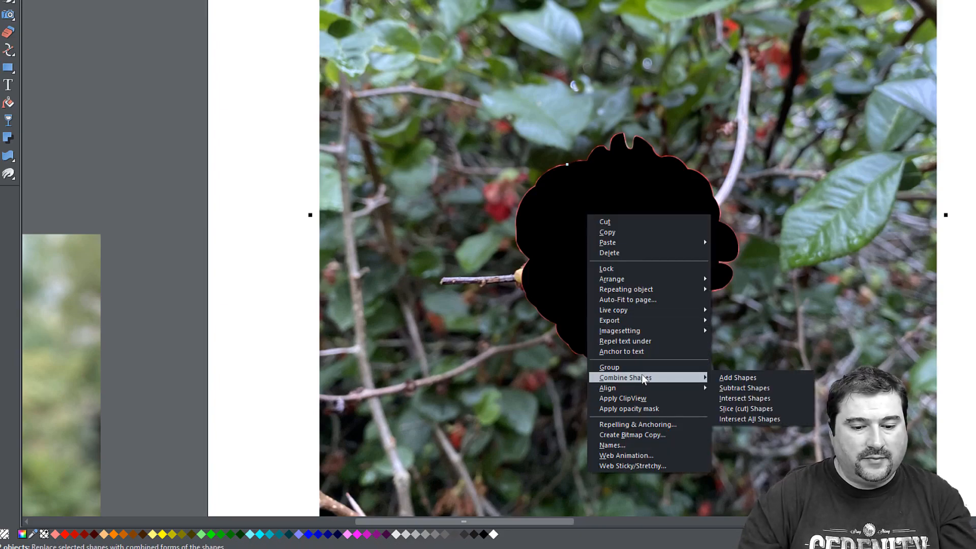
left_click(742, 399)
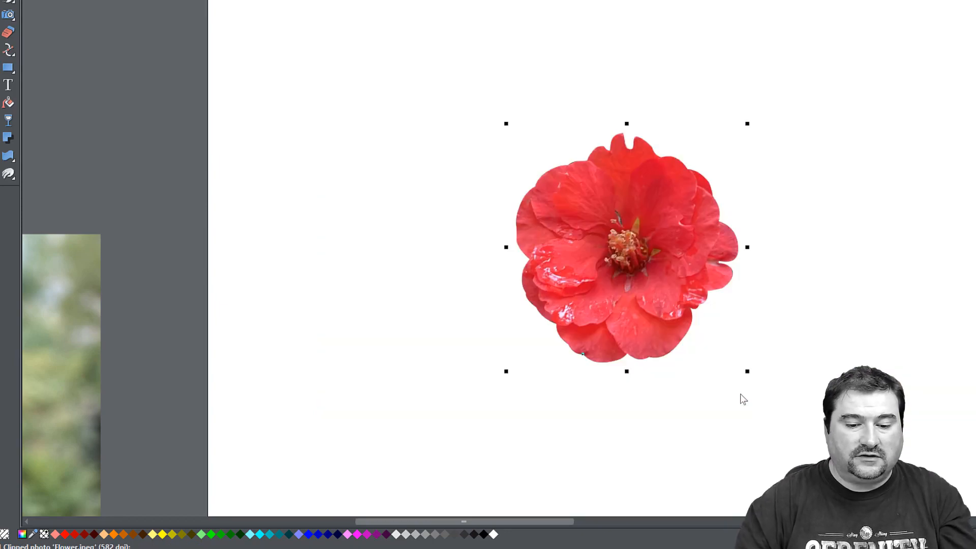
Move the cut-out flower around the blank page area and examine its petal edges up close.
left_click_drag(655, 270, 719, 209)
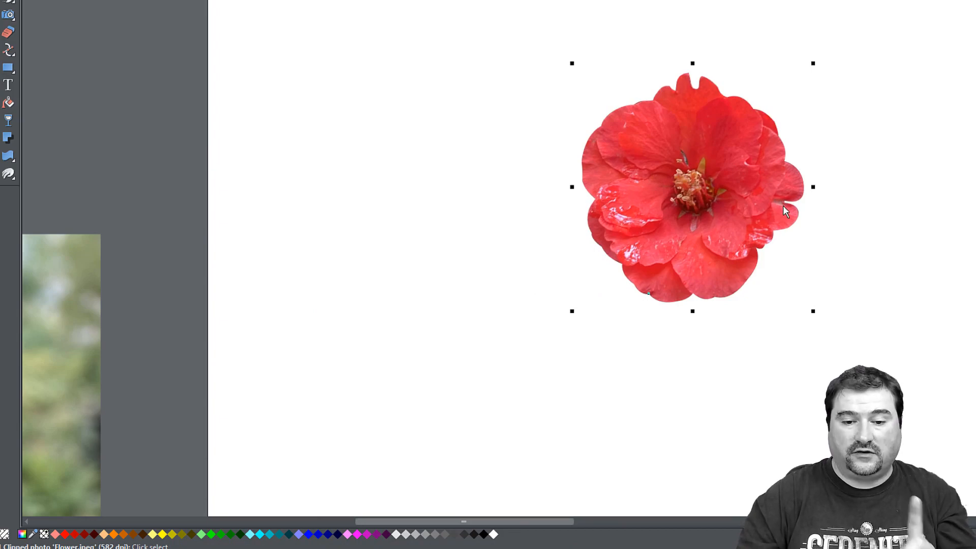
scroll(786, 124, "up", 4)
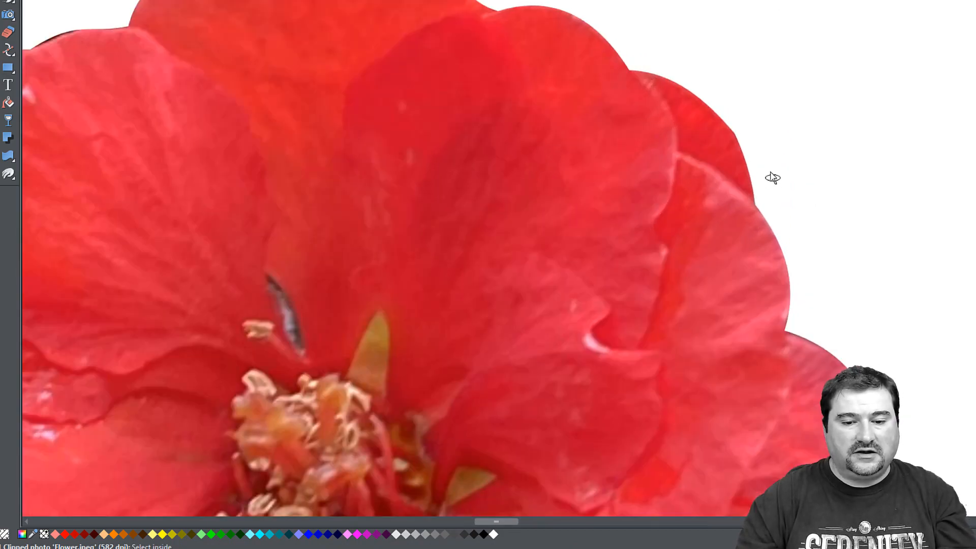
scroll(772, 178, "up", 5)
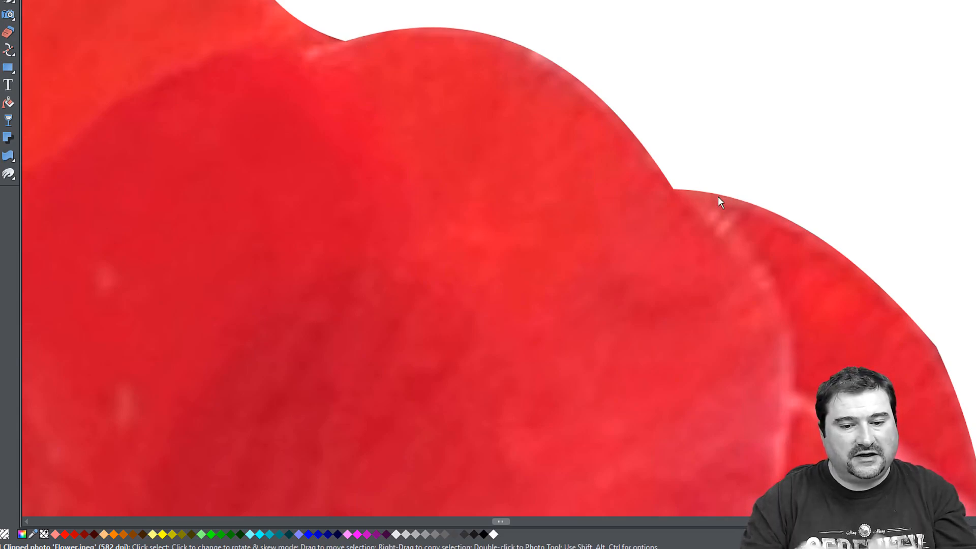
scroll(717, 196, "down", 6)
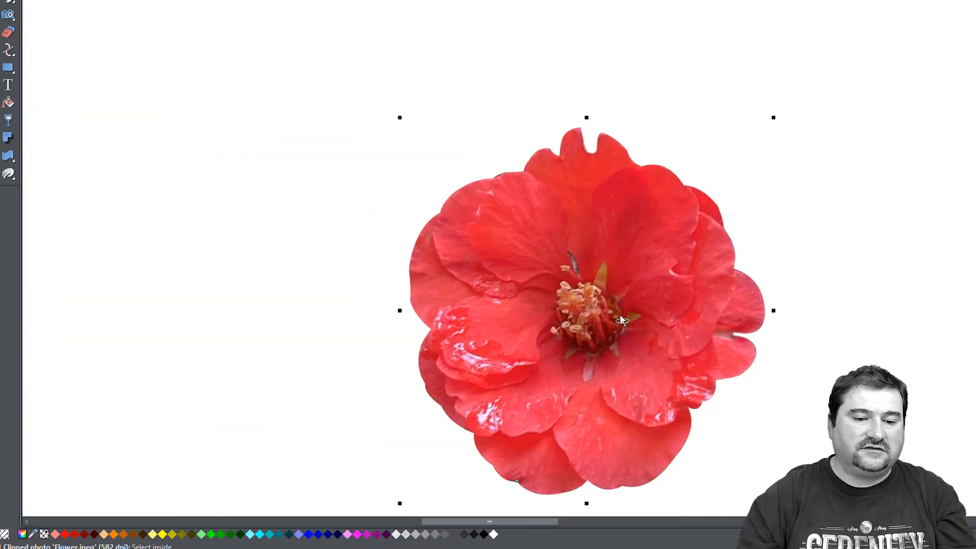
left_click_drag(621, 319, 646, 224)
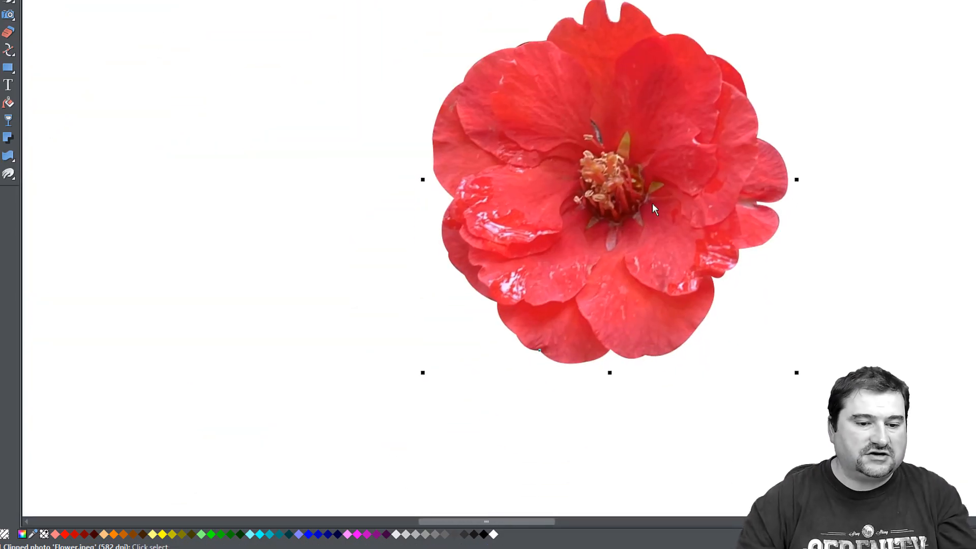
scroll(615, 239, "down", 2)
scroll(614, 238, "down", 1)
left_click_drag(617, 243, 310, 99)
left_click_drag(290, 134, 679, 161)
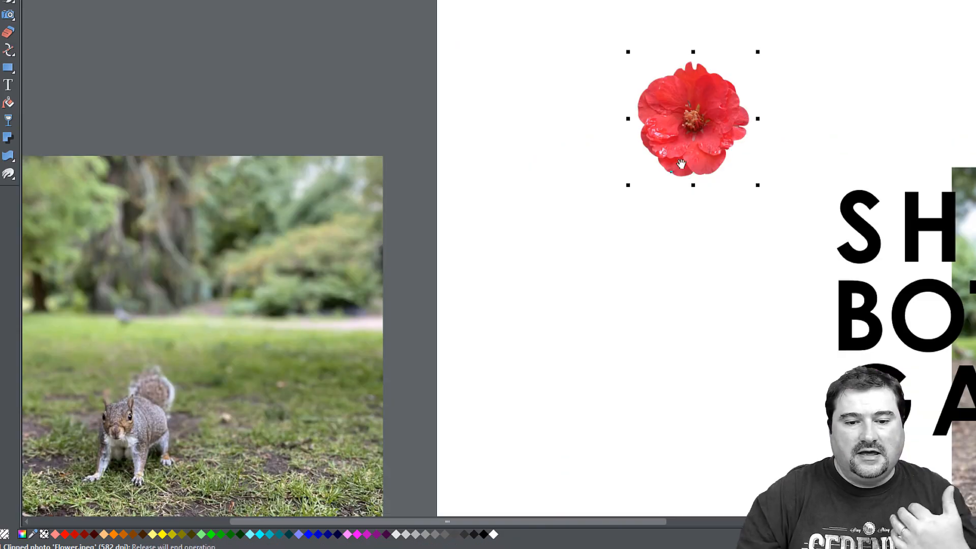
left_click_drag(701, 118, 666, 119)
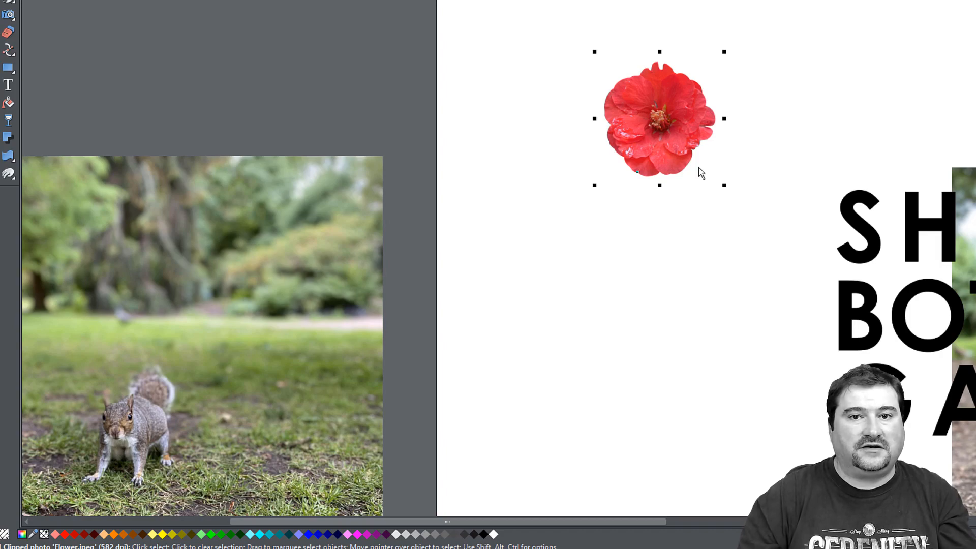
Try to shift the photo fill inside the flower cut-out with the Fill tool.
left_click(9, 105)
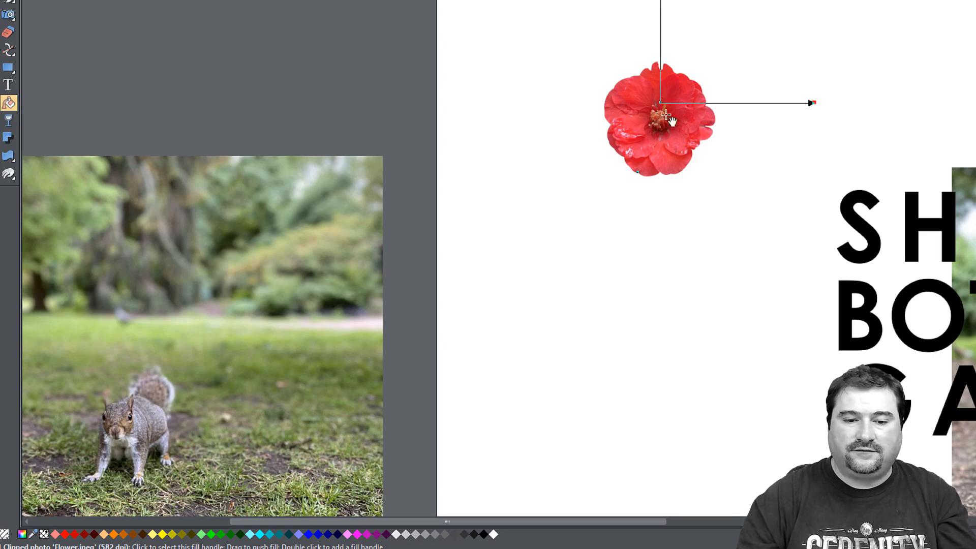
left_click_drag(656, 135, 640, 244)
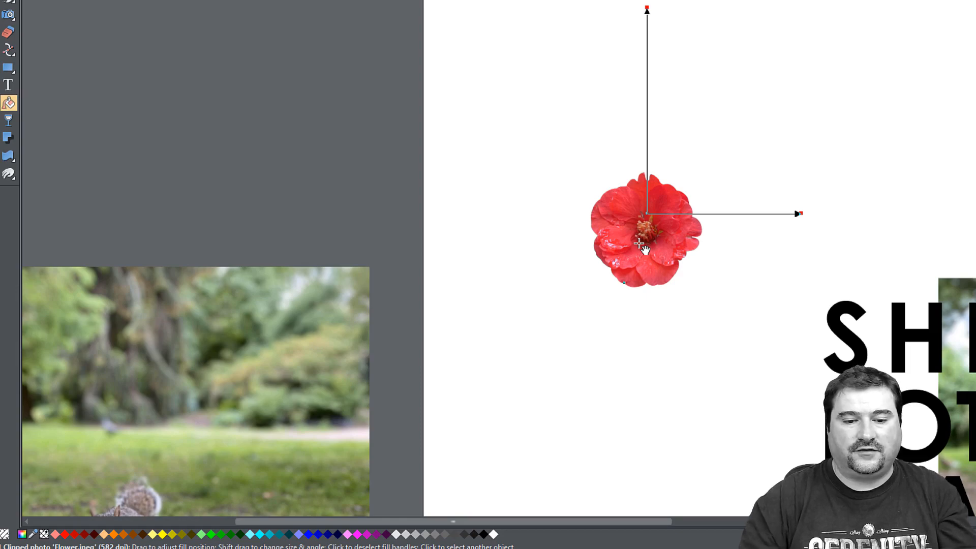
scroll(640, 244, "up", 4)
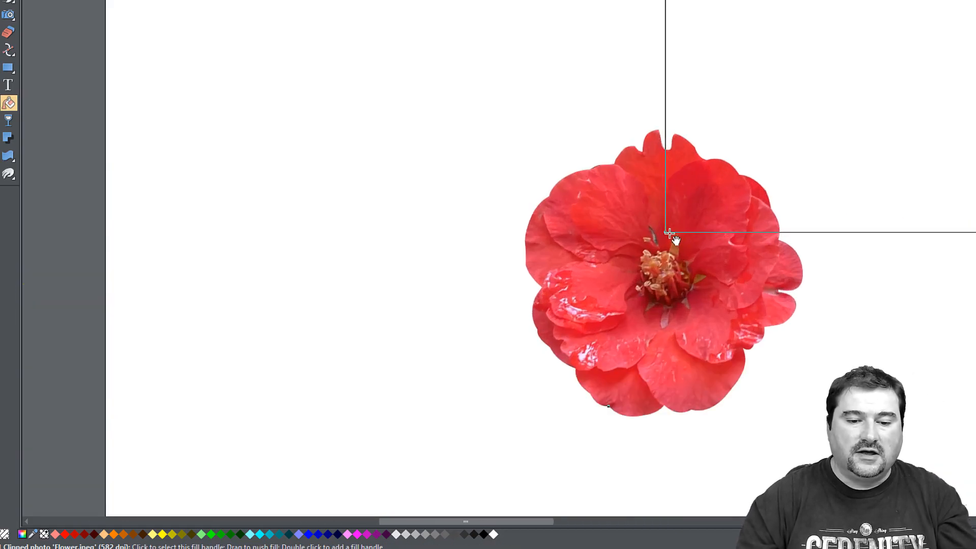
left_click_drag(666, 232, 633, 230)
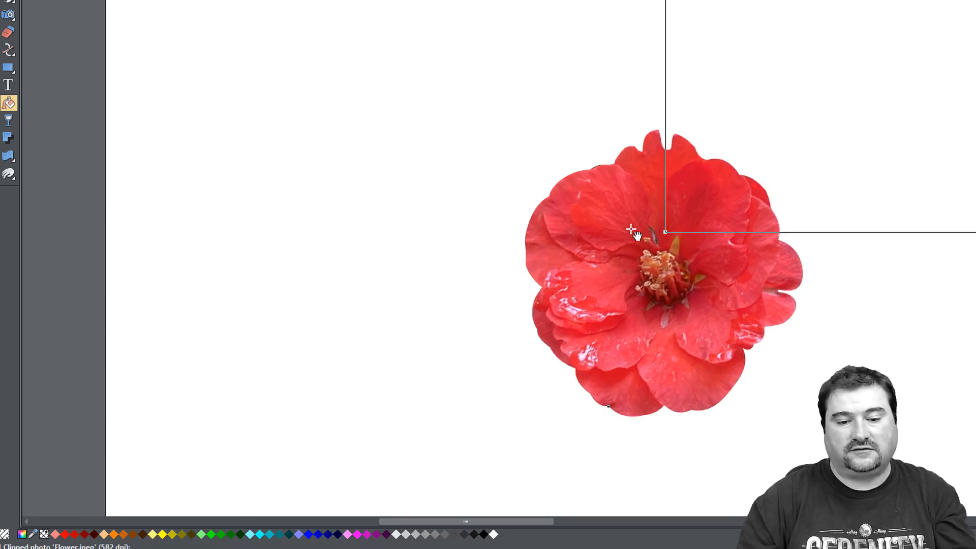
scroll(714, 285, "down", 5)
left_click_drag(723, 299, 616, 196)
Move the cut-out flower over the letter O in the title's second line and bring it to the front.
left_click(9, 0)
left_click_drag(650, 302, 472, 188)
left_click_drag(426, 101, 626, 257)
scroll(626, 250, "up", 4)
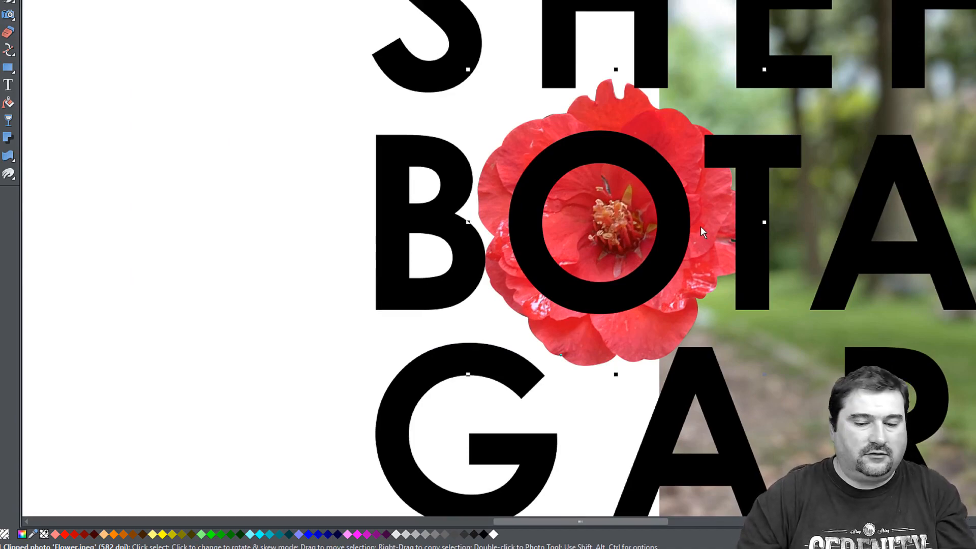
left_click_drag(701, 226, 697, 215)
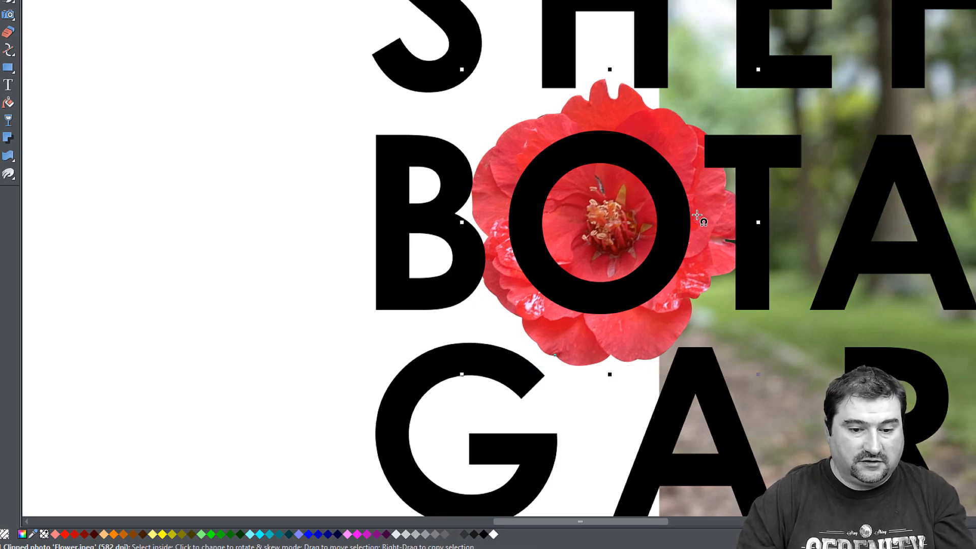
key("ctrl+f")
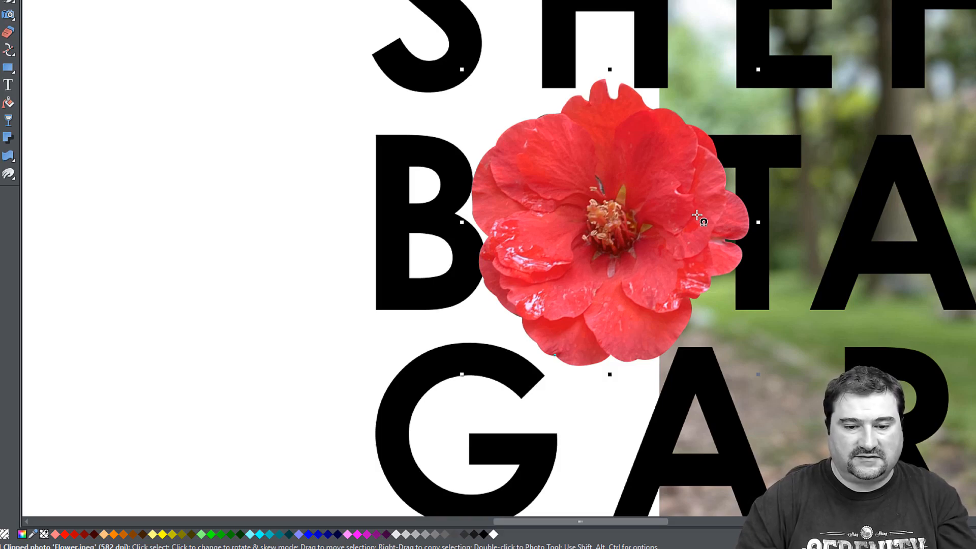
Recolour the title's second text line, trying white and settling on light grey.
left_click(765, 158)
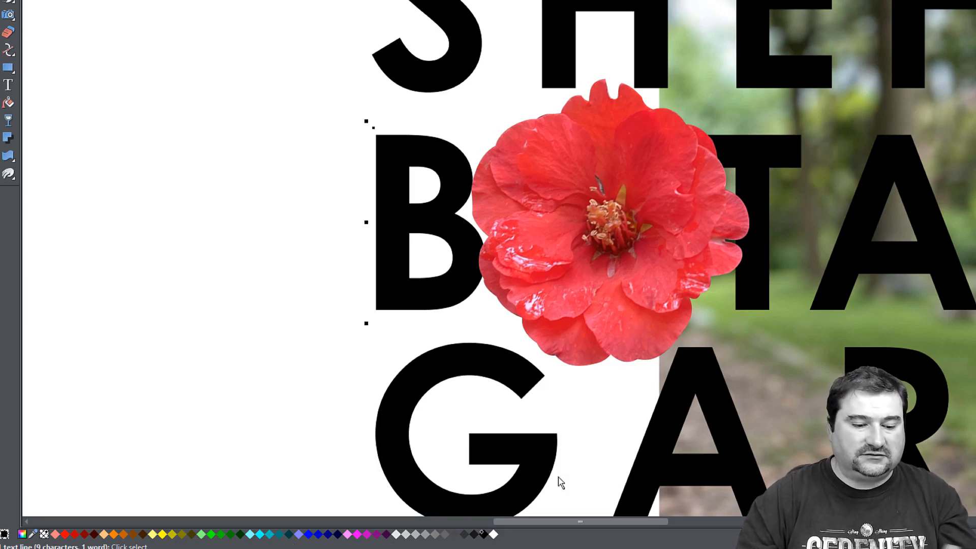
left_click(493, 535)
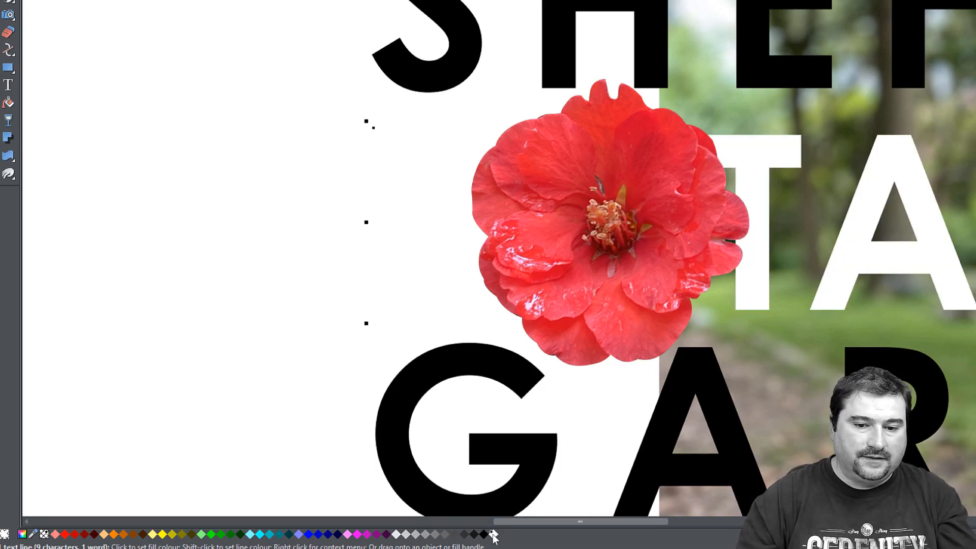
left_click(400, 535)
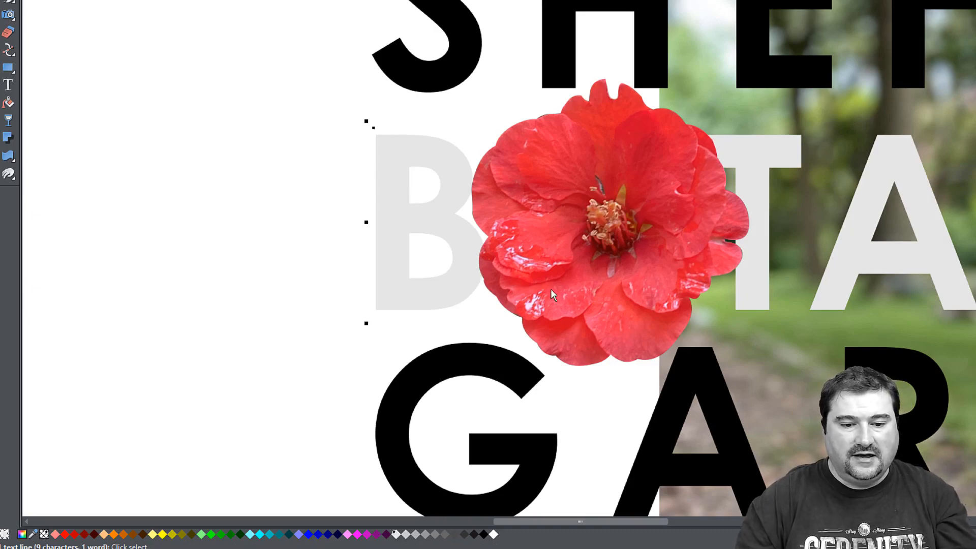
Nudge the flower slightly left and give it a wall shadow offset 0.26 mm in X and -0.17 cm in Y.
left_click_drag(584, 284, 577, 283)
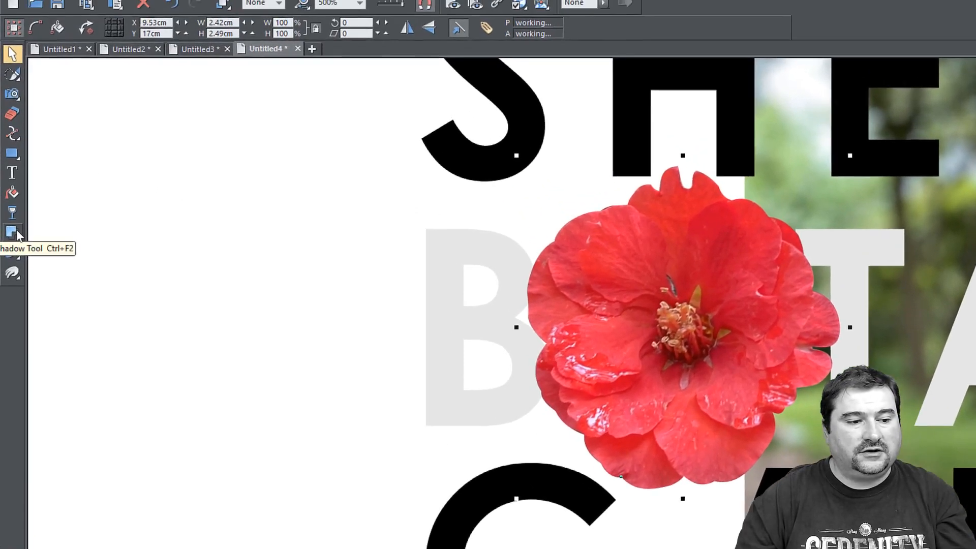
left_click(9, 137)
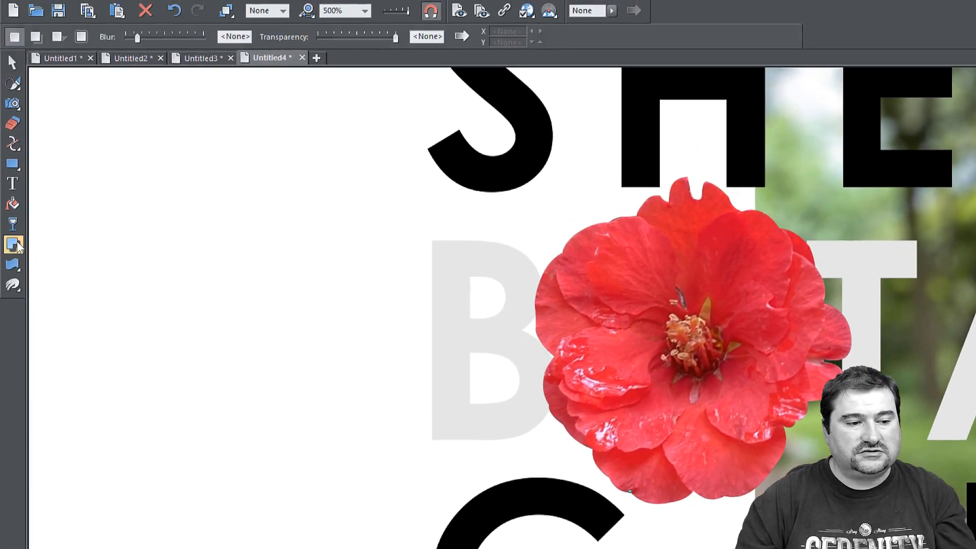
left_click(37, 38)
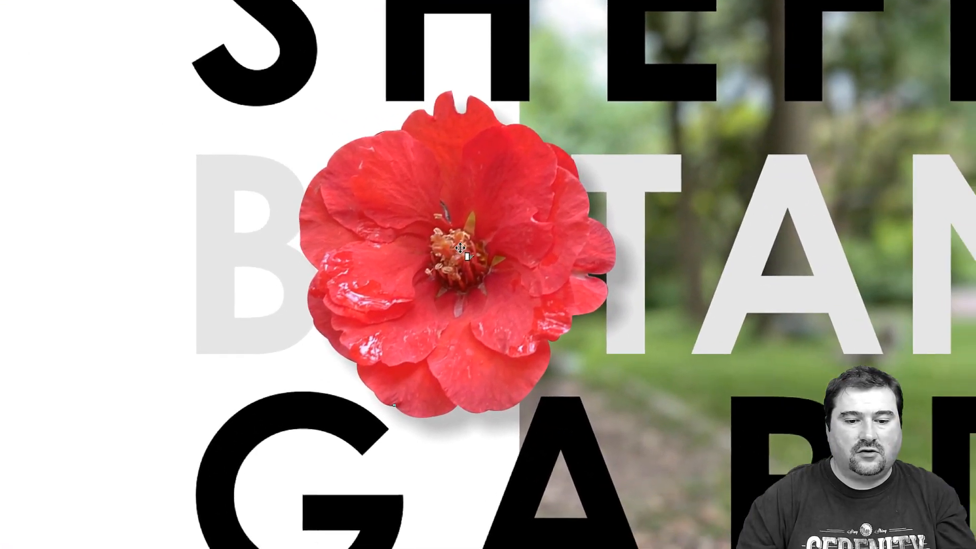
left_click_drag(460, 247, 427, 248)
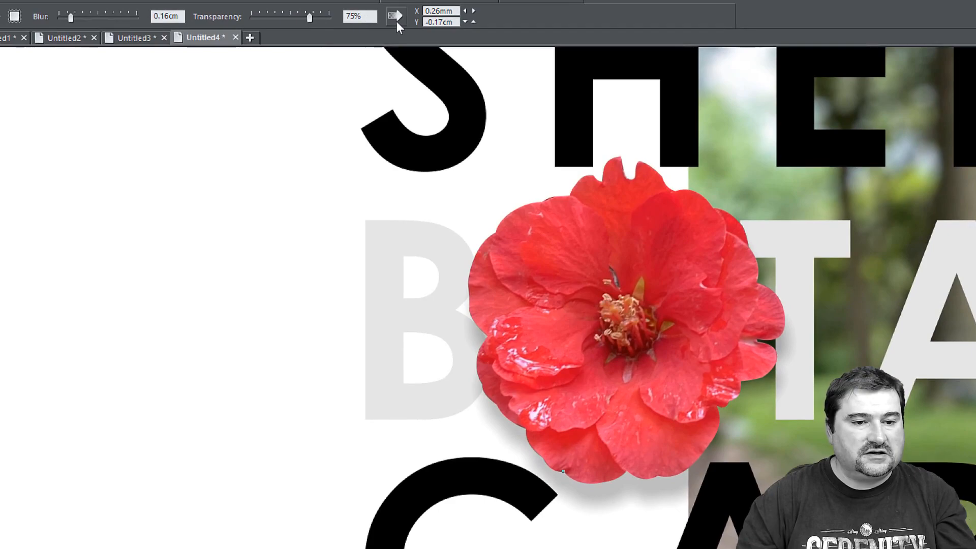
Set the flower's wall shadow to a 0.29 cm blur and 56% transparency.
left_click(398, 21)
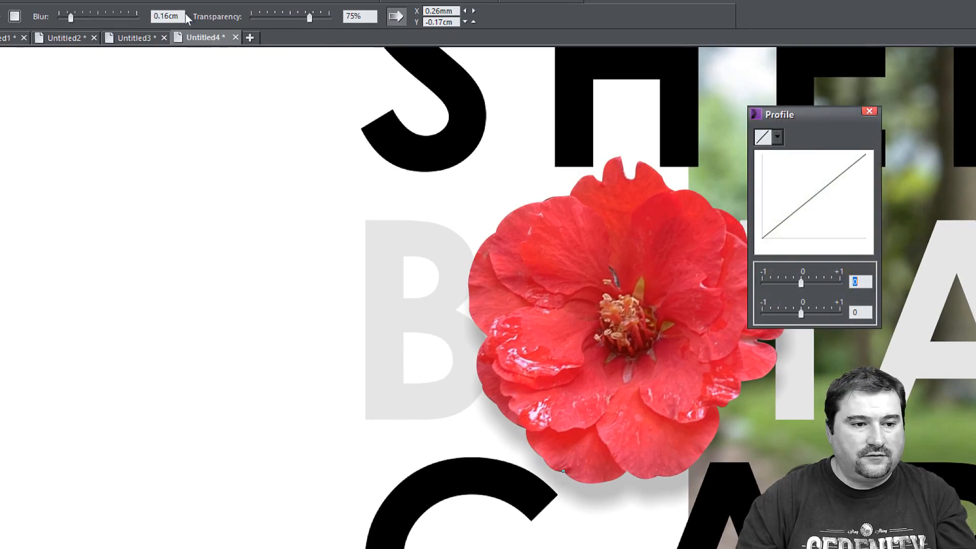
mouse_move(74, 19)
left_mouse_down()
mouse_move(92, 19)
mouse_move(82, 20)
left_mouse_up()
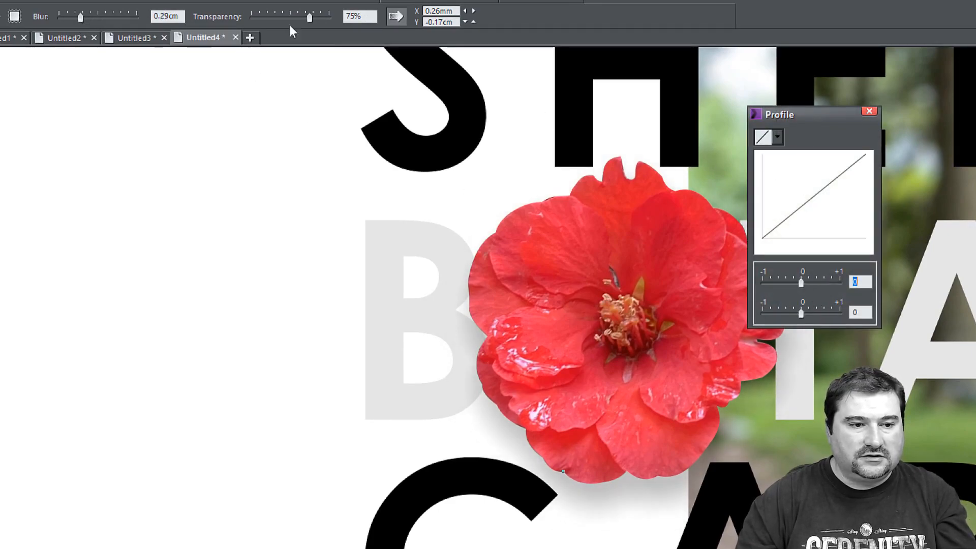
mouse_move(307, 18)
left_mouse_down()
mouse_move(285, 20)
mouse_move(296, 22)
left_mouse_up()
left_click(869, 111)
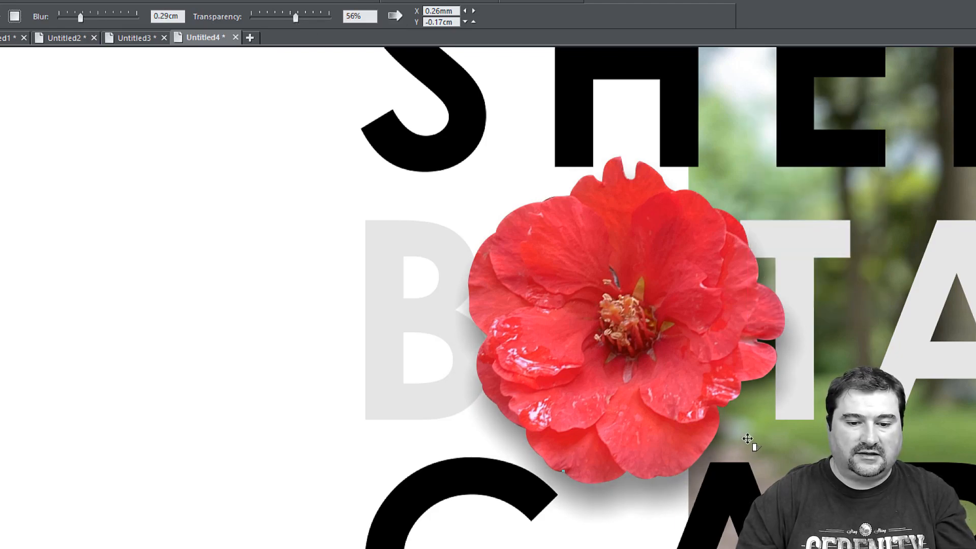
Recolour the word SHEFFIELD with a red sampled from the flower and the word GARDENS olive green.
scroll(747, 440, "down", 3)
left_click_drag(747, 480, 495, 346)
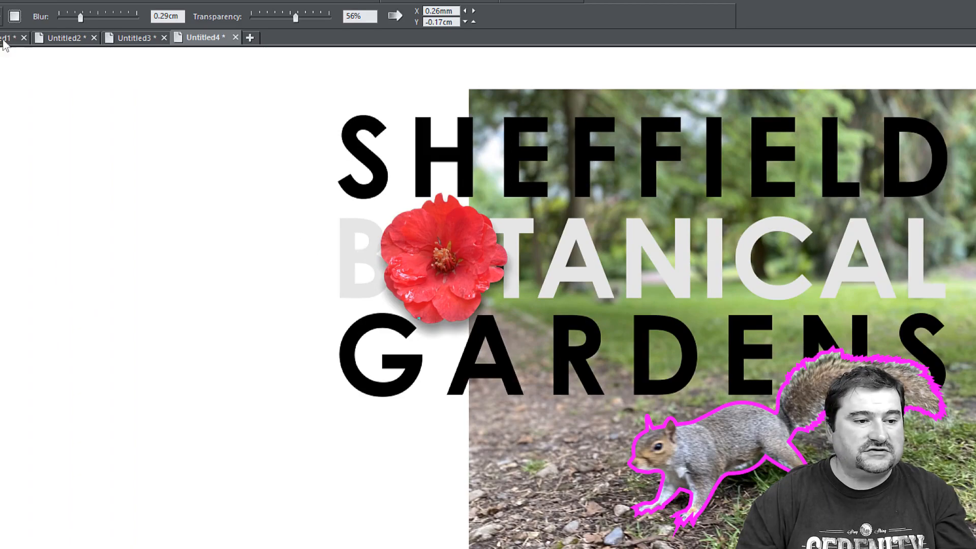
left_click(0, 46)
left_click(529, 127)
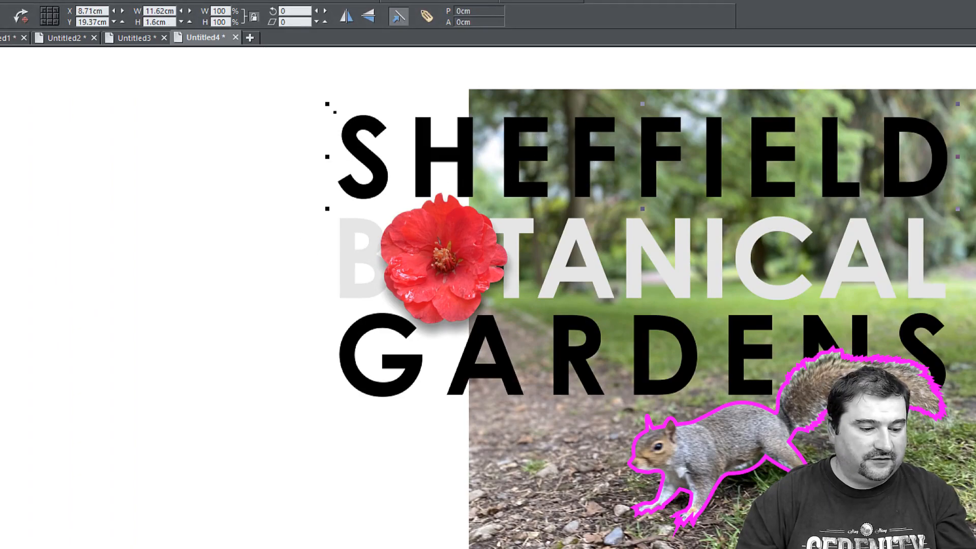
left_click(456, 213)
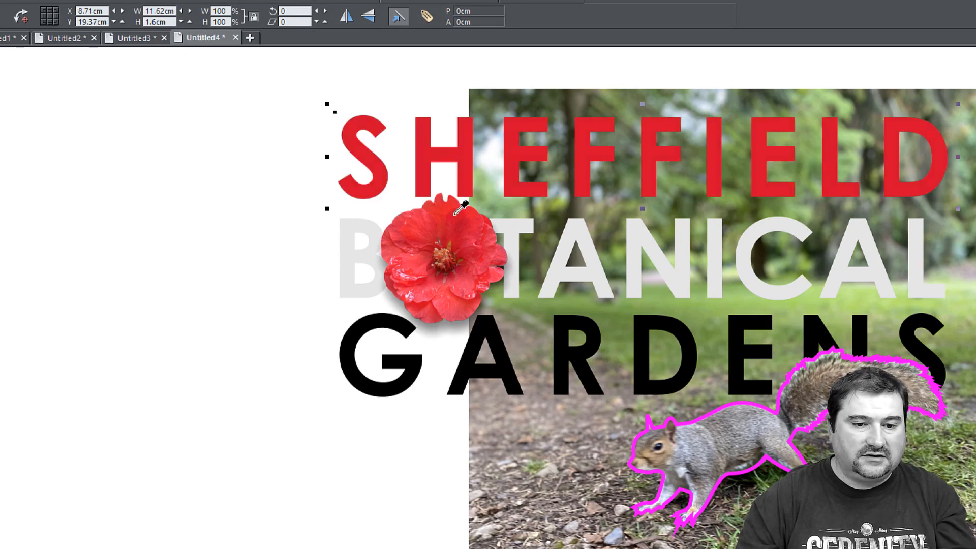
left_click(443, 203)
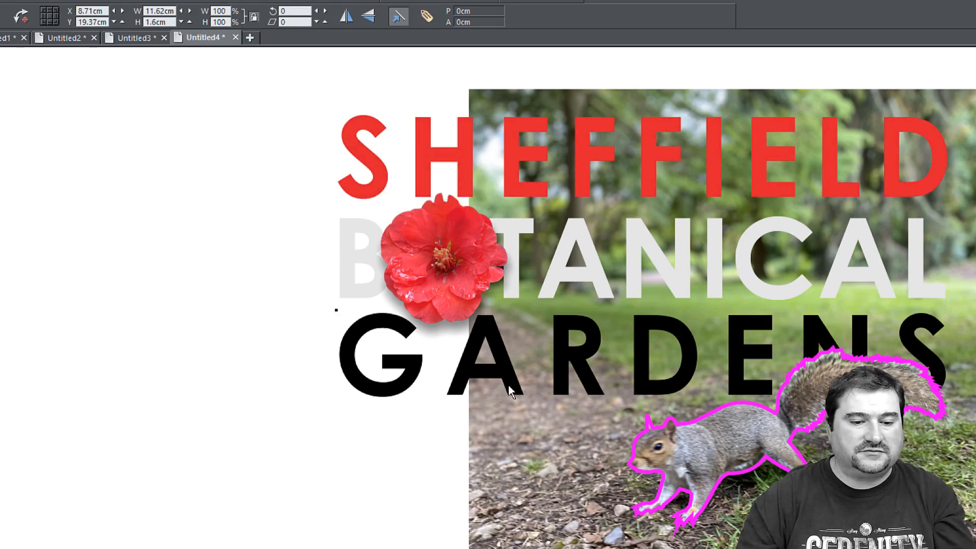
left_click_drag(443, 547, 630, 240)
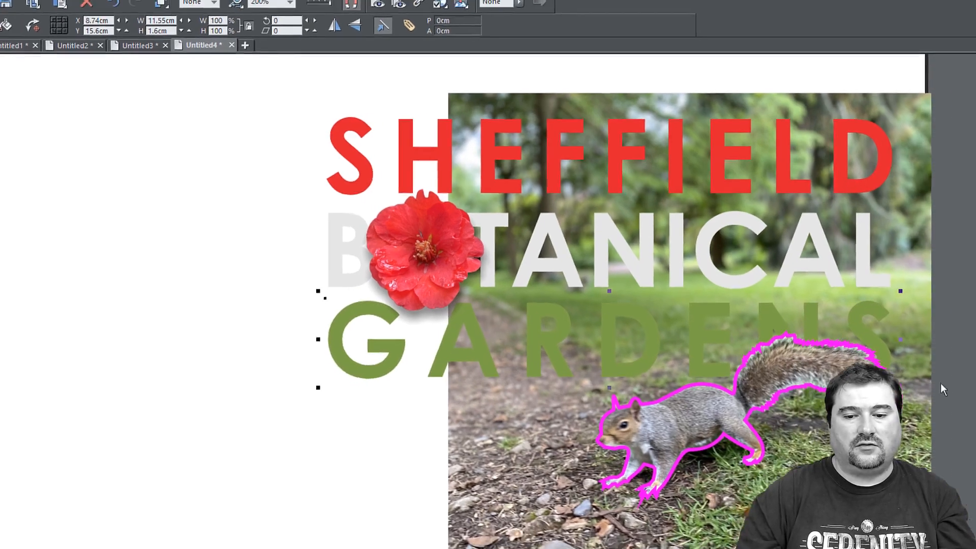
left_click(858, 292)
Remove the magenta outline from the cut-out squirrel.
scroll(641, 441, "down", 3)
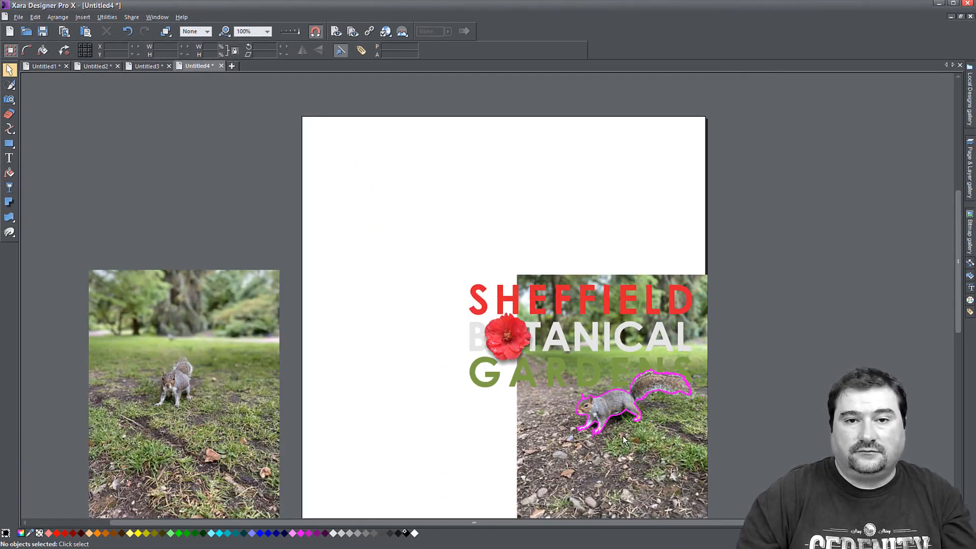
left_click_drag(623, 435, 614, 339)
scroll(626, 300, "up", 3)
left_click(626, 290)
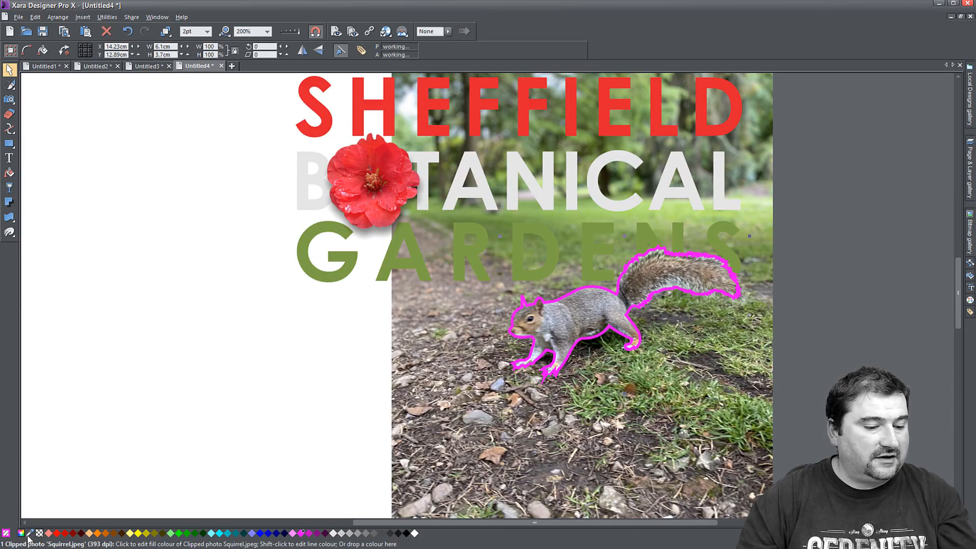
right_click(44, 534)
left_click(73, 481)
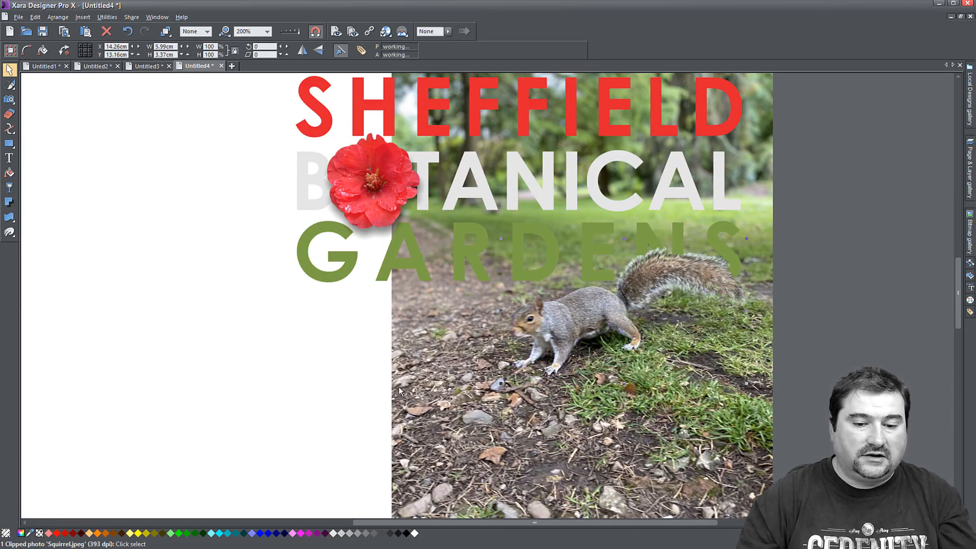
Recolour the word GARDENS dark grey.
left_click(585, 244)
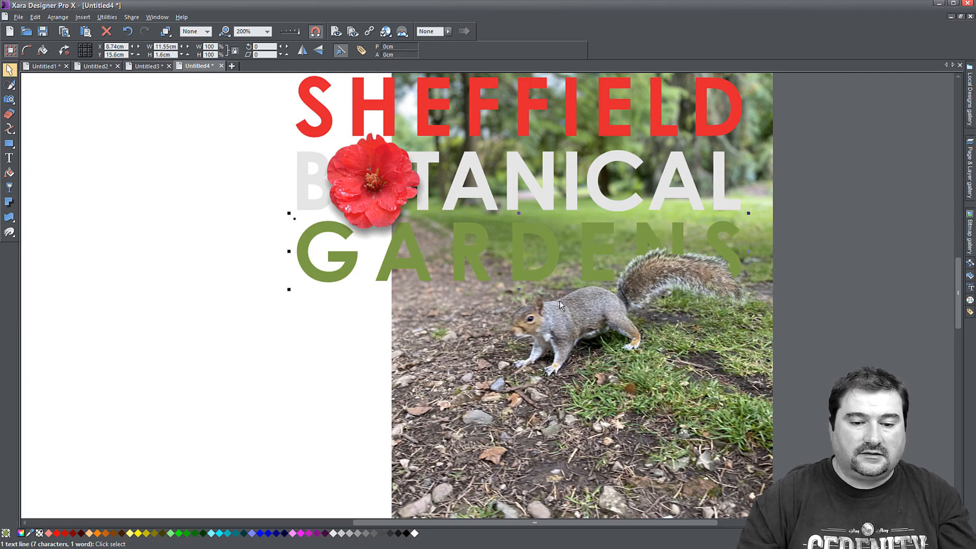
left_click(388, 533)
left_click(816, 331)
scroll(605, 298, "up", 1)
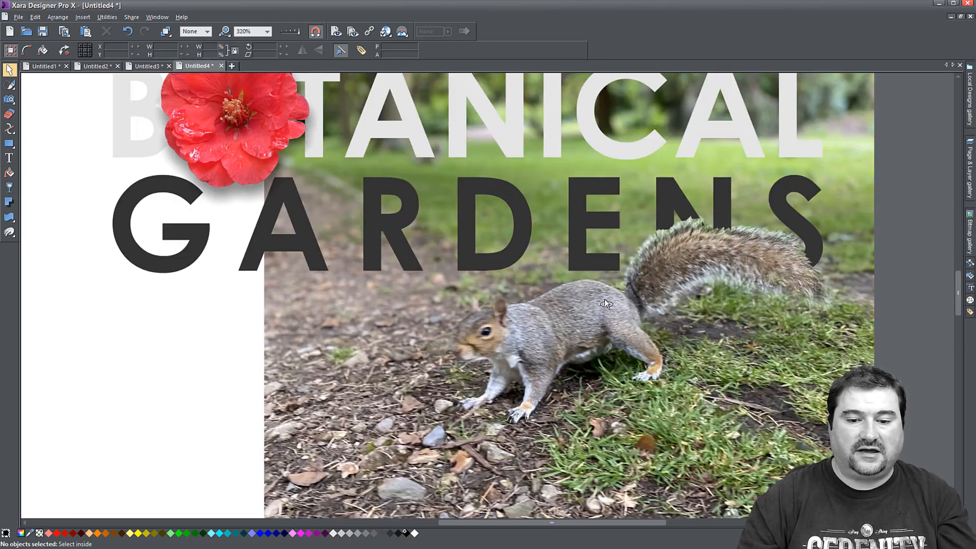
scroll(503, 333, "down", 1)
Delete the rectangular squirrel photo behind the title and shift the cut-out squirrel slightly to the right.
left_click_drag(503, 332, 504, 382)
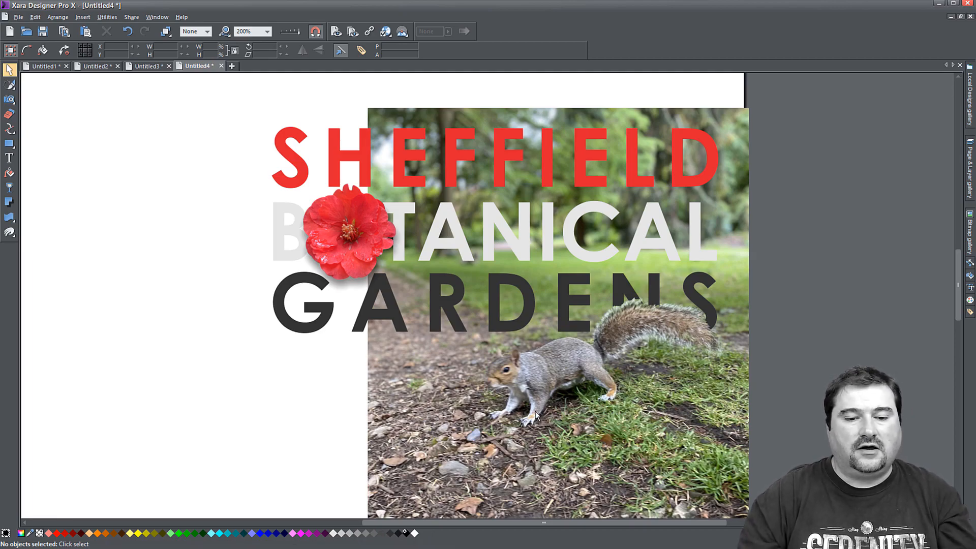
scroll(534, 411, "down", 2)
left_click_drag(517, 420, 573, 315)
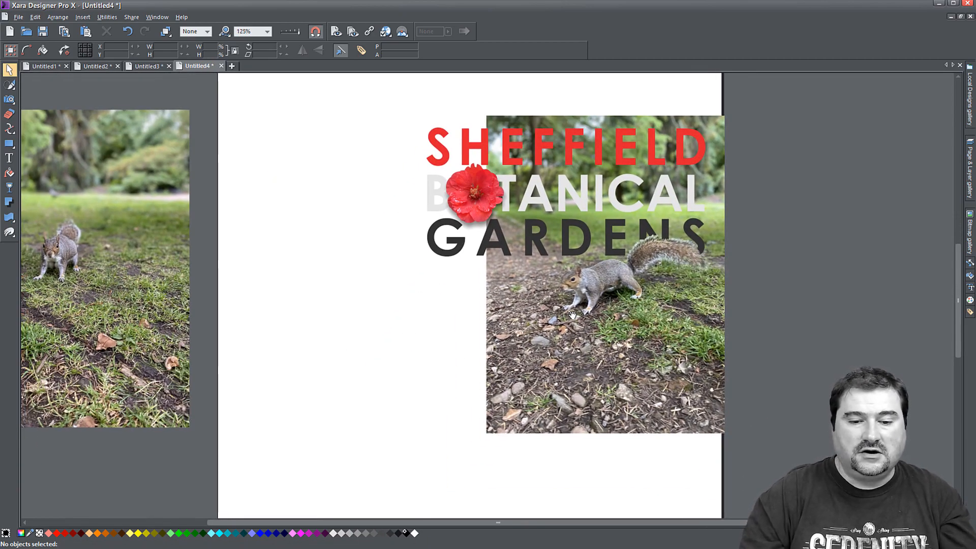
left_click(515, 370)
key("Delete")
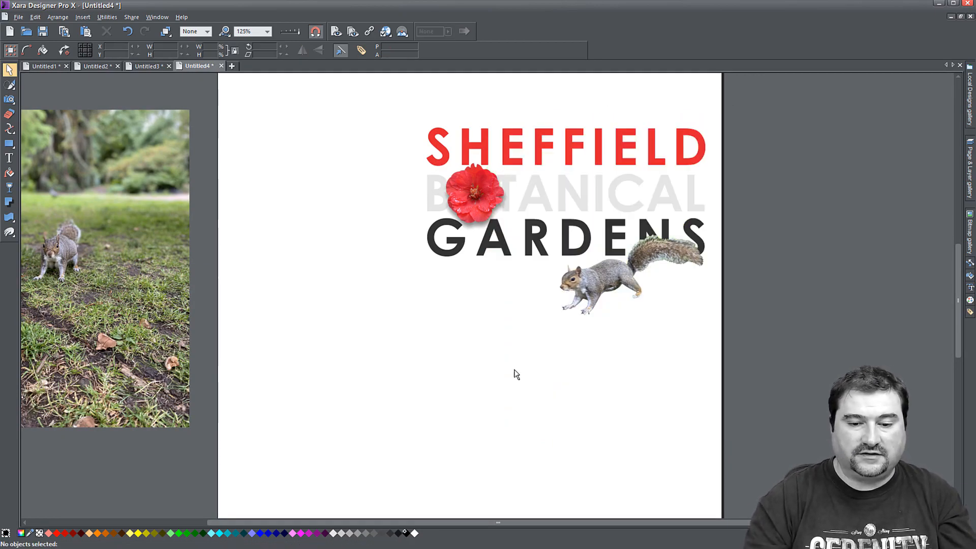
mouse_move(617, 275)
left_mouse_down()
mouse_move(622, 269)
mouse_move(625, 280)
left_mouse_up()
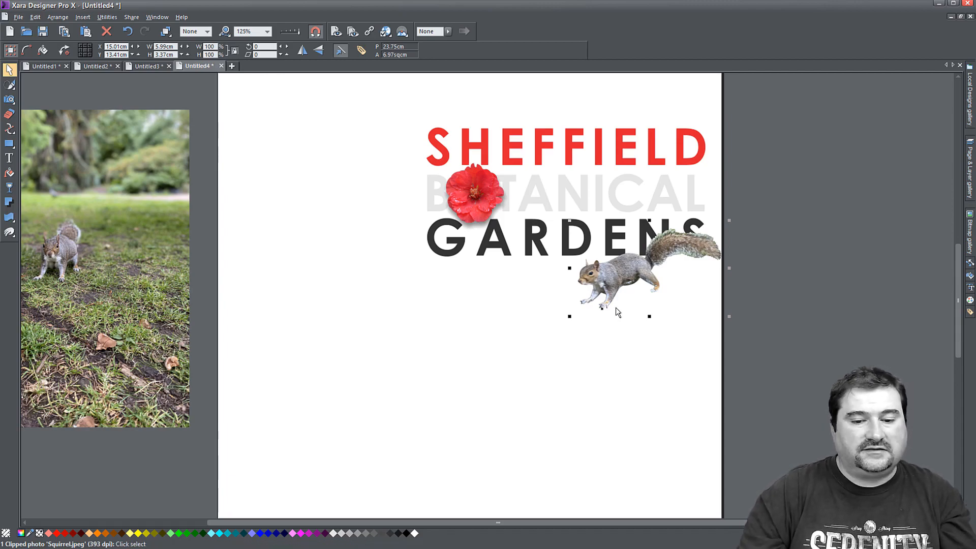
Refine the squirrel's clipping outline along its far front leg by moving points and bending the segments down to the paw.
scroll(615, 307, "up", 5)
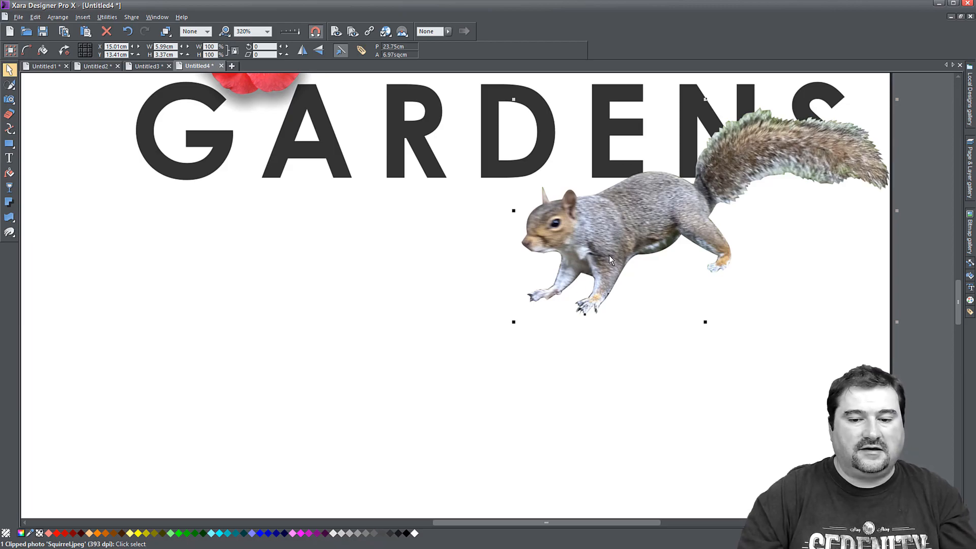
scroll(599, 255, "up", 5)
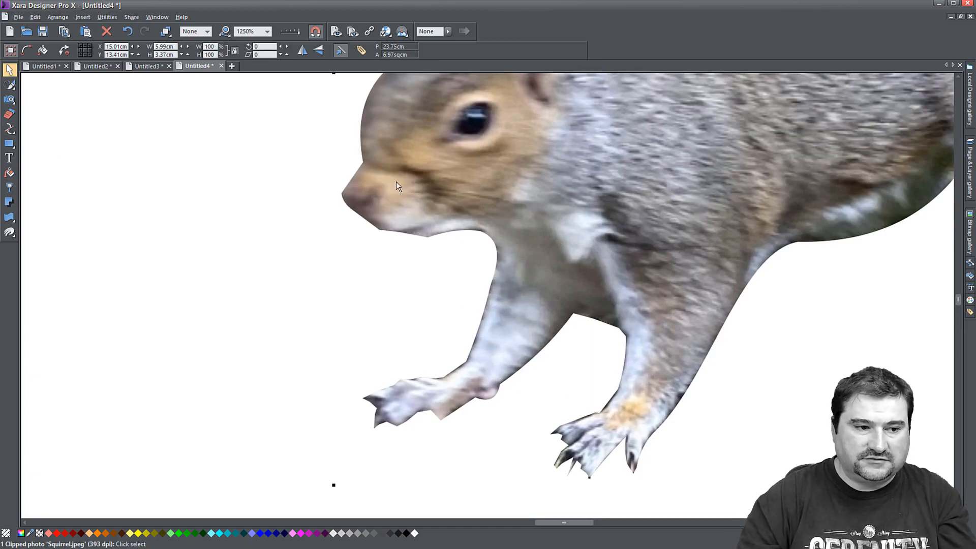
left_click(9, 129)
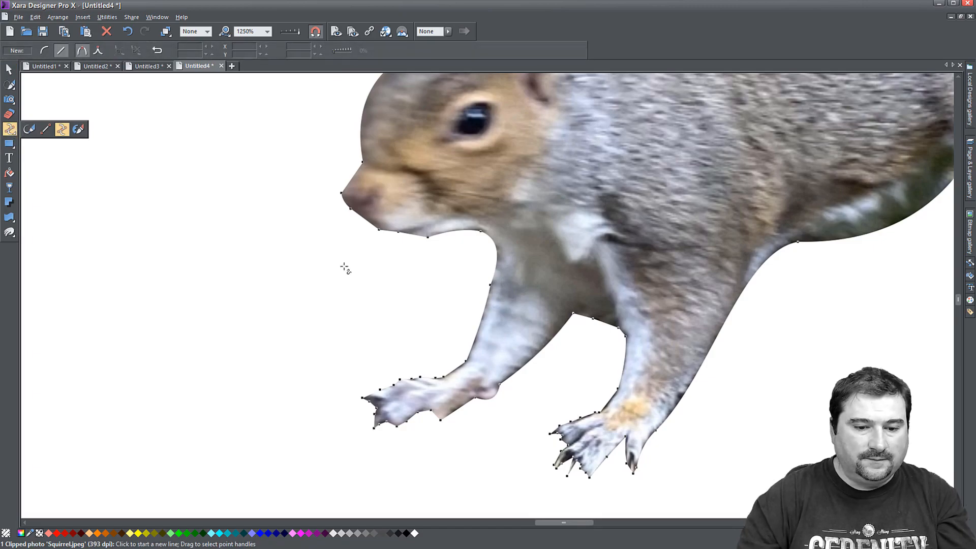
scroll(485, 264, "up", 2)
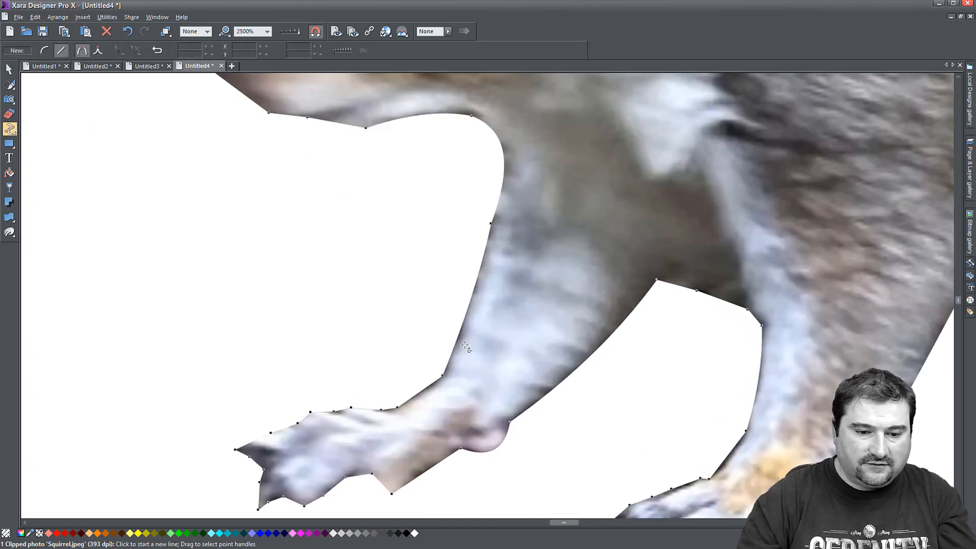
left_click(492, 226)
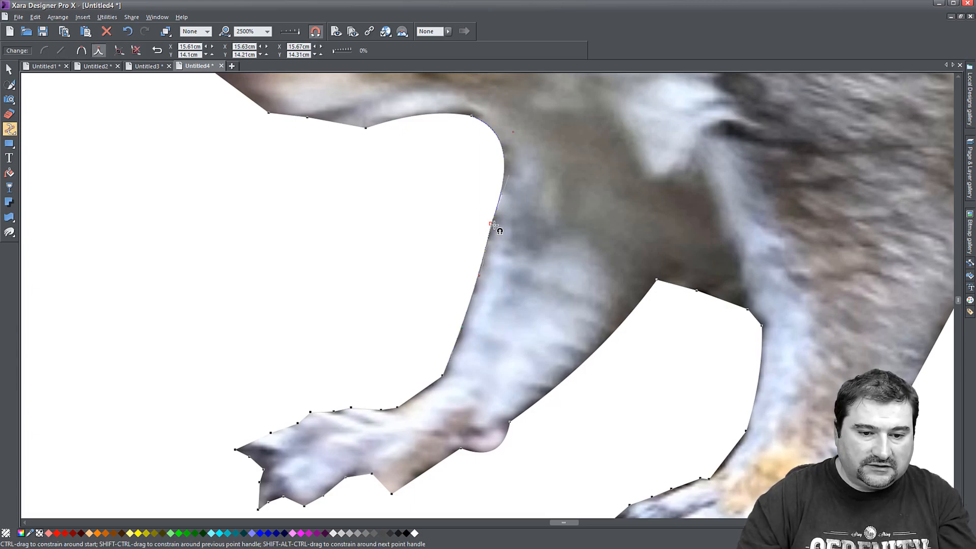
left_click(443, 377)
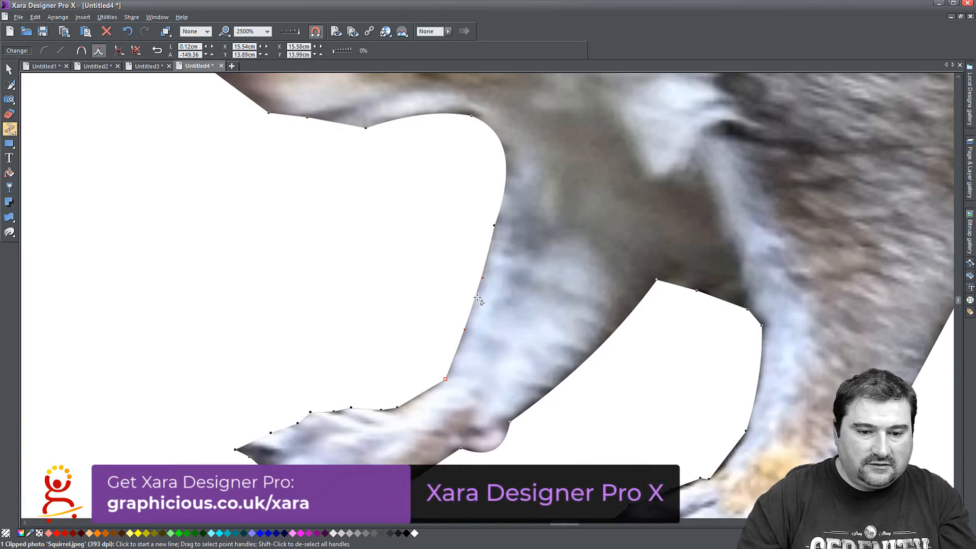
left_click_drag(474, 294, 429, 290)
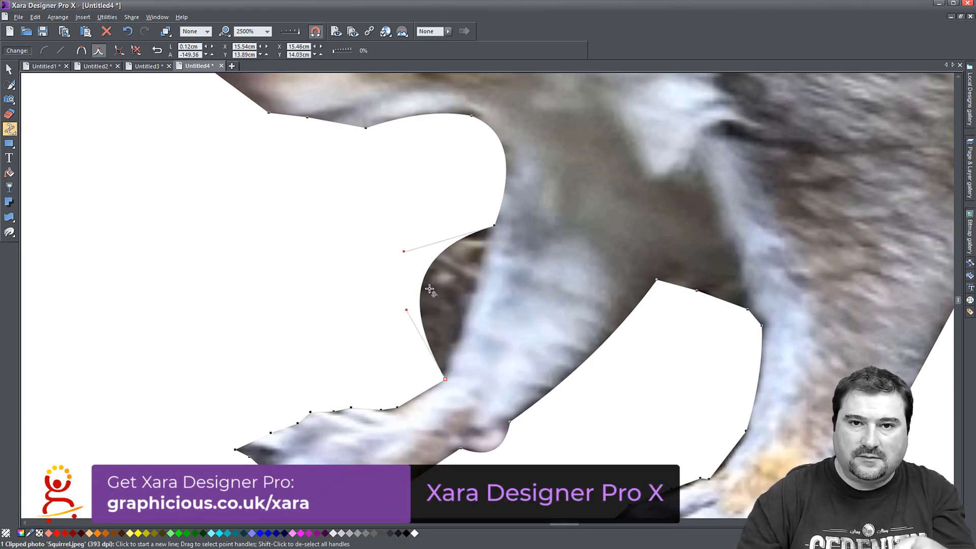
left_click_drag(431, 288, 476, 312)
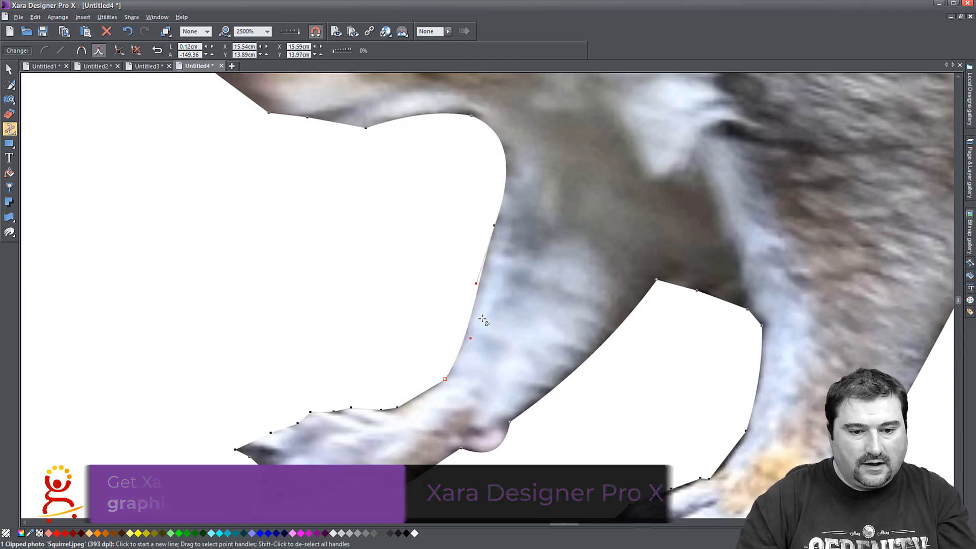
left_click(427, 394)
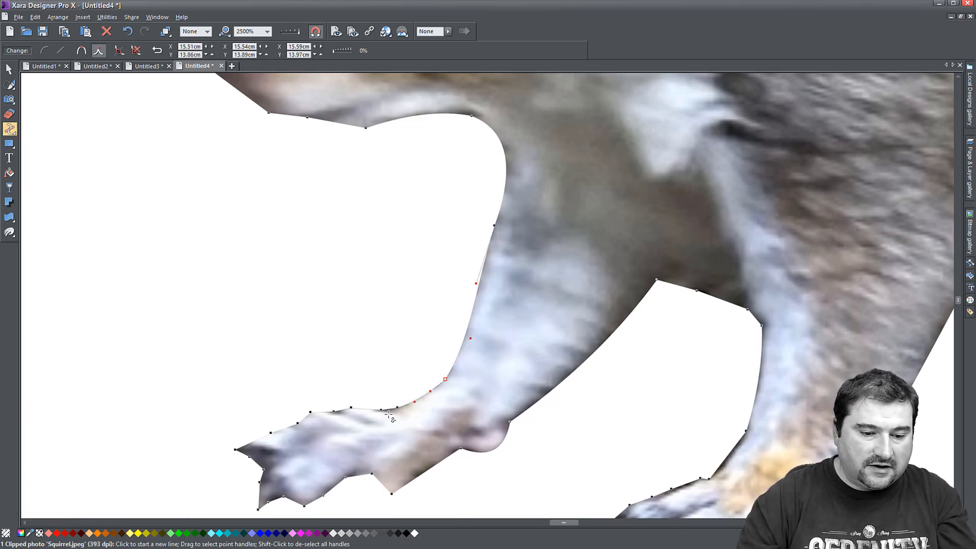
scroll(389, 415, "up", 2)
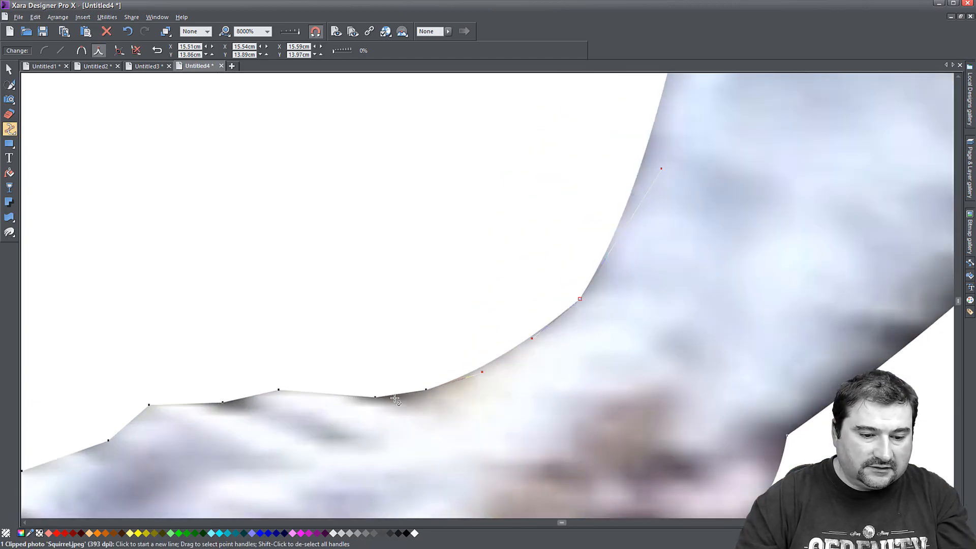
left_click_drag(340, 334, 430, 398)
scroll(446, 421, "down", 3)
scroll(468, 438, "down", 2)
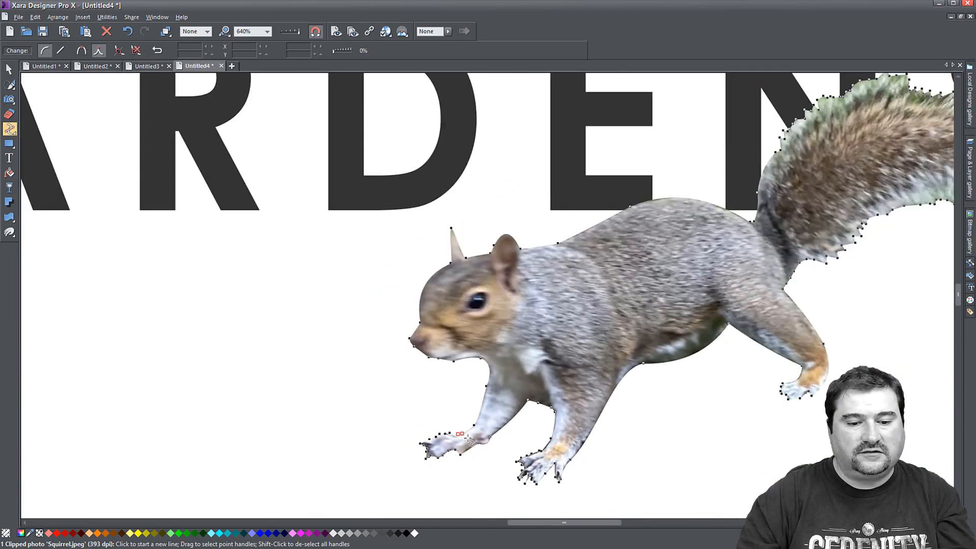
Add points on the back edge of the squirrel's near front leg and reshape the outline inward to cut out the dark patch.
left_click_drag(550, 465, 448, 321)
scroll(457, 319, "up", 3)
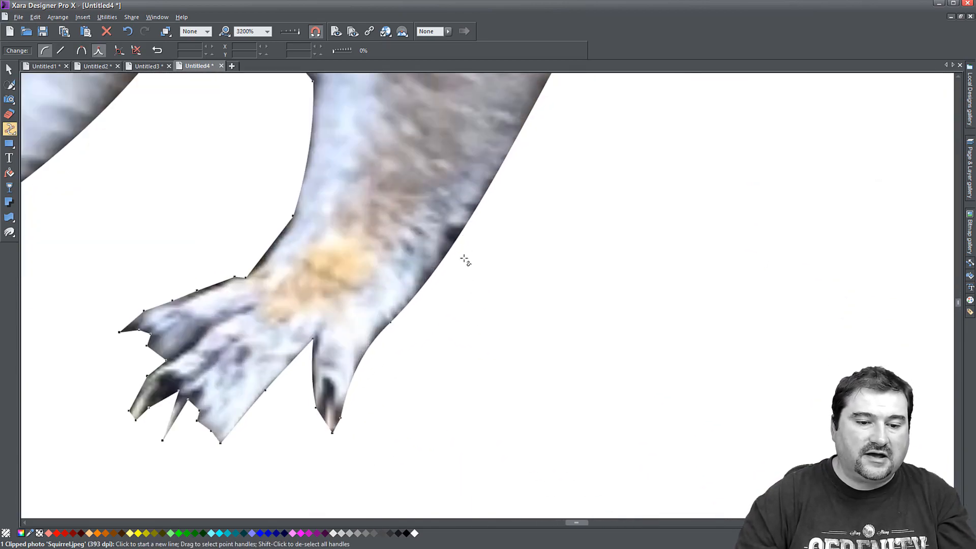
scroll(440, 222, "up", 1)
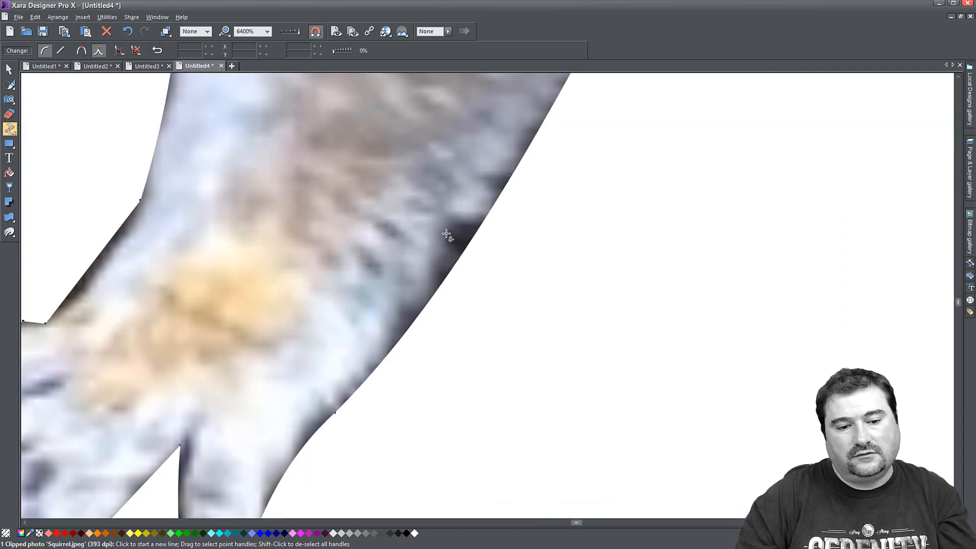
left_click(474, 235)
left_click(439, 287)
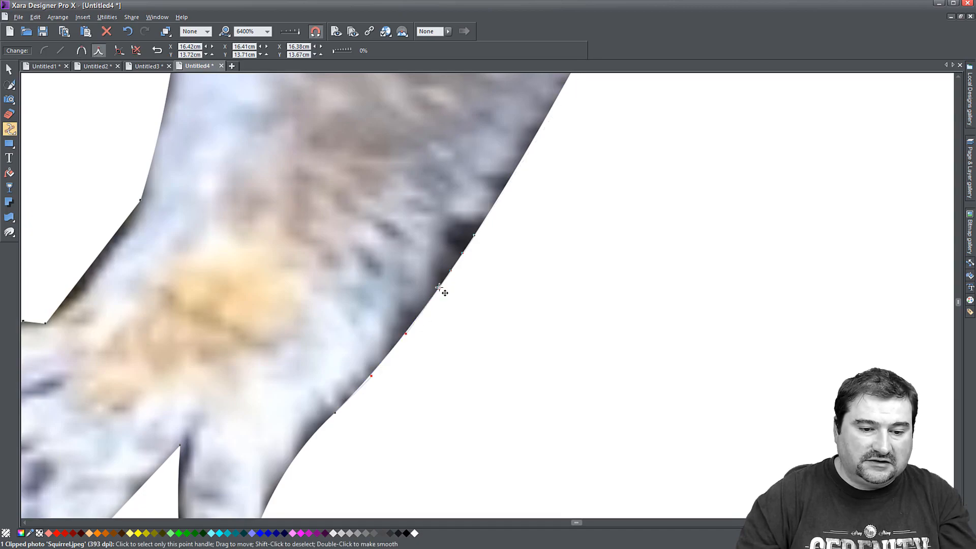
left_click(456, 261)
left_click_drag(456, 261, 461, 231)
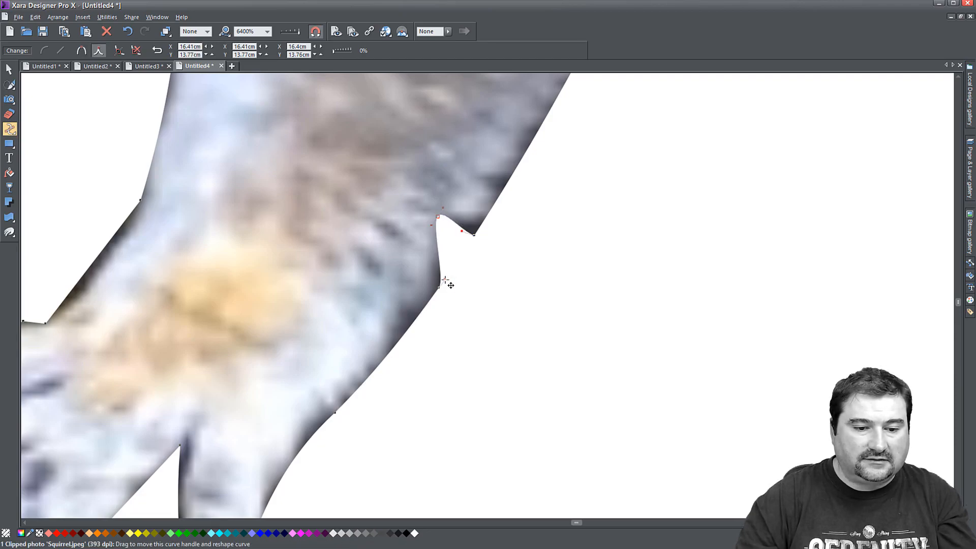
left_click_drag(443, 280, 432, 274)
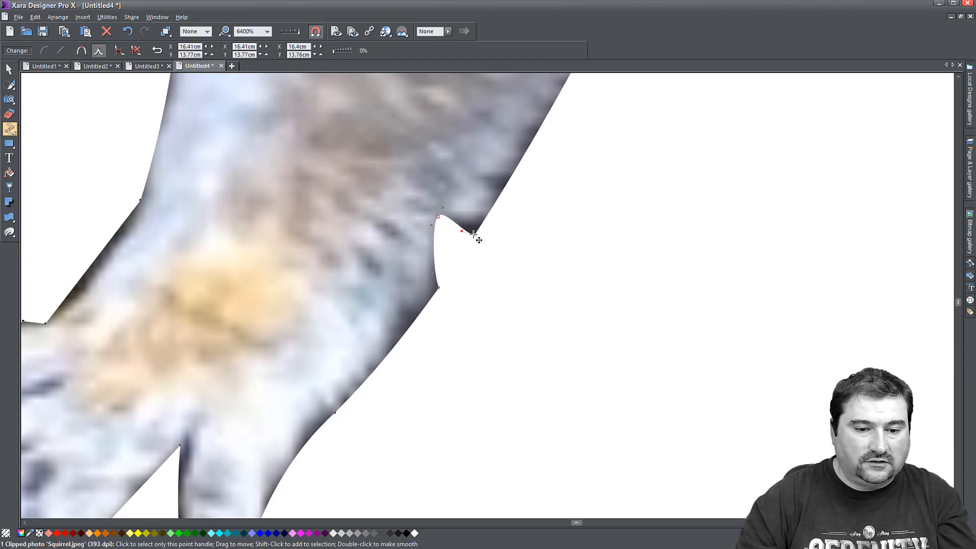
left_click_drag(474, 234, 463, 213)
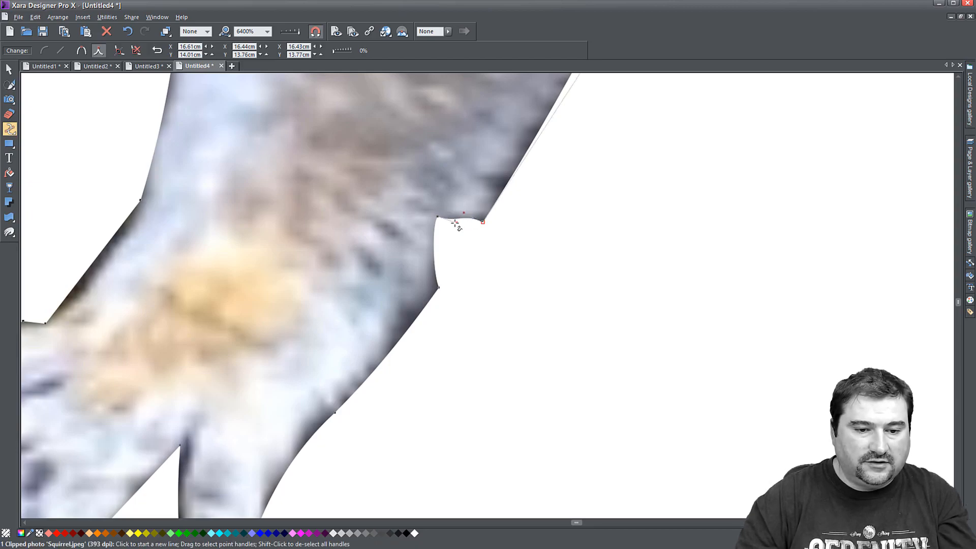
scroll(499, 297, "down", 3)
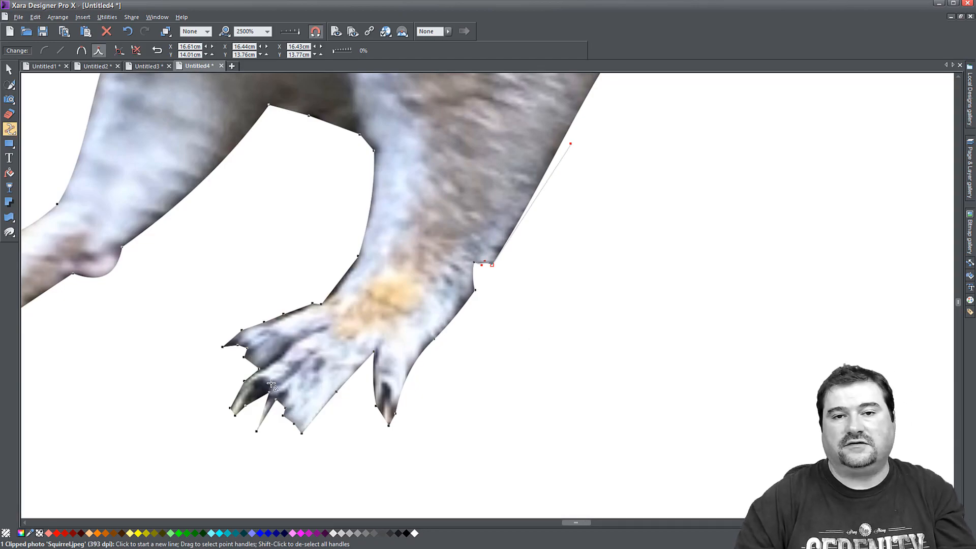
scroll(271, 384, "down", 4)
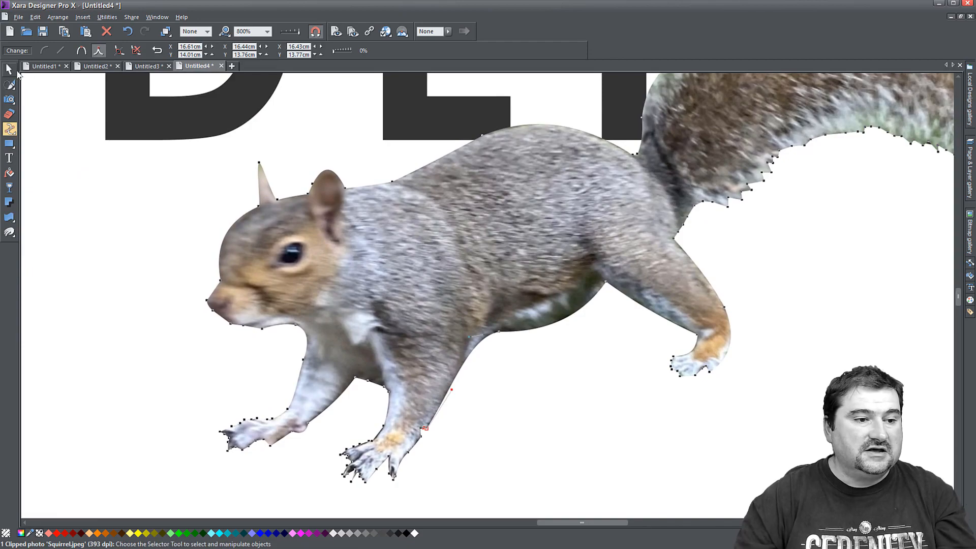
left_click(11, 69)
Move the squirrel further right over the final S, then shift the whole title group up and left towards the page centre.
scroll(342, 273, "down", 3)
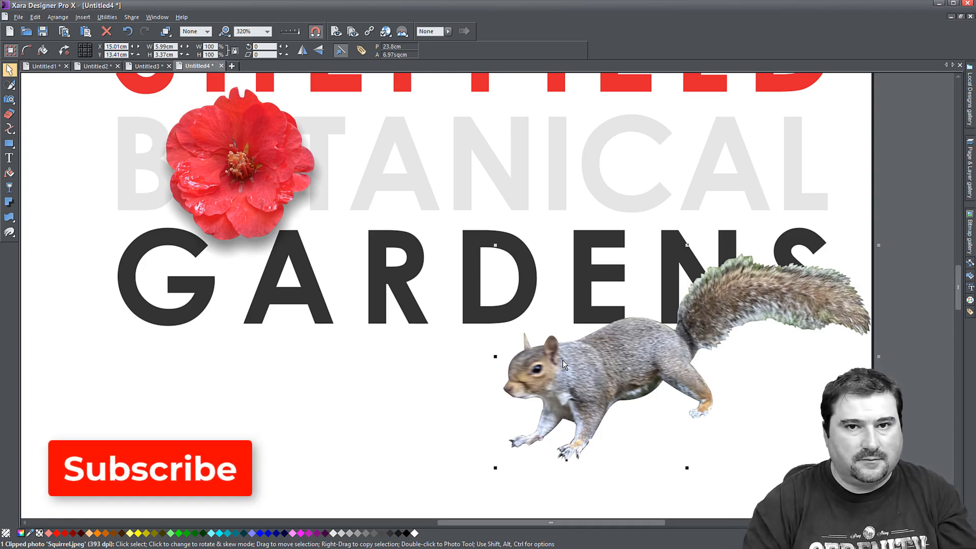
left_click(77, 123)
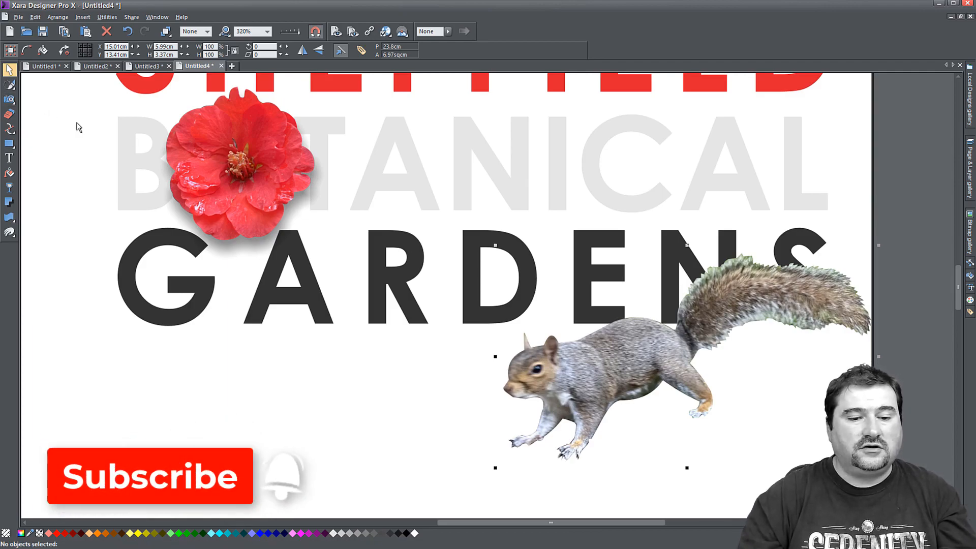
scroll(304, 287, "down", 2)
left_click_drag(342, 340, 470, 381)
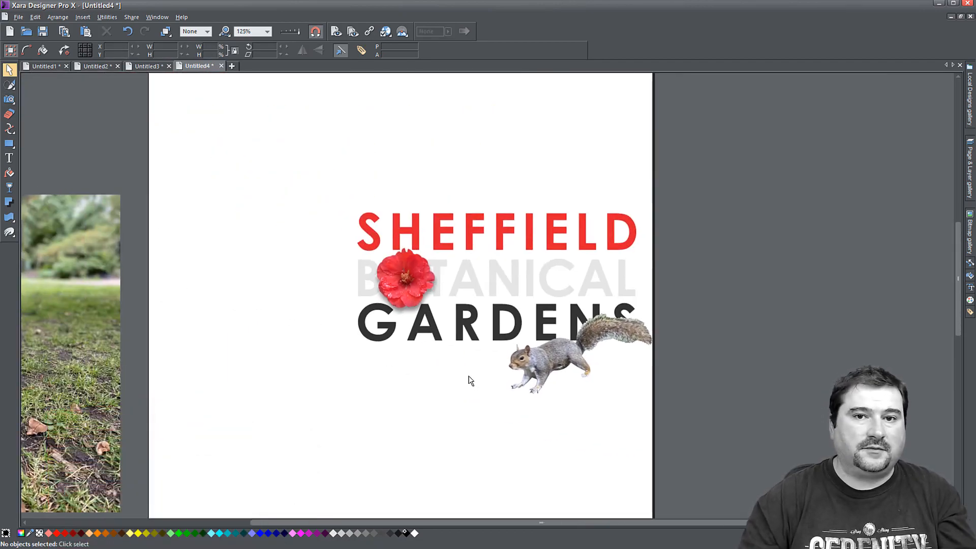
left_click_drag(547, 359, 580, 354)
left_click_drag(325, 147, 507, 273)
left_click(519, 398)
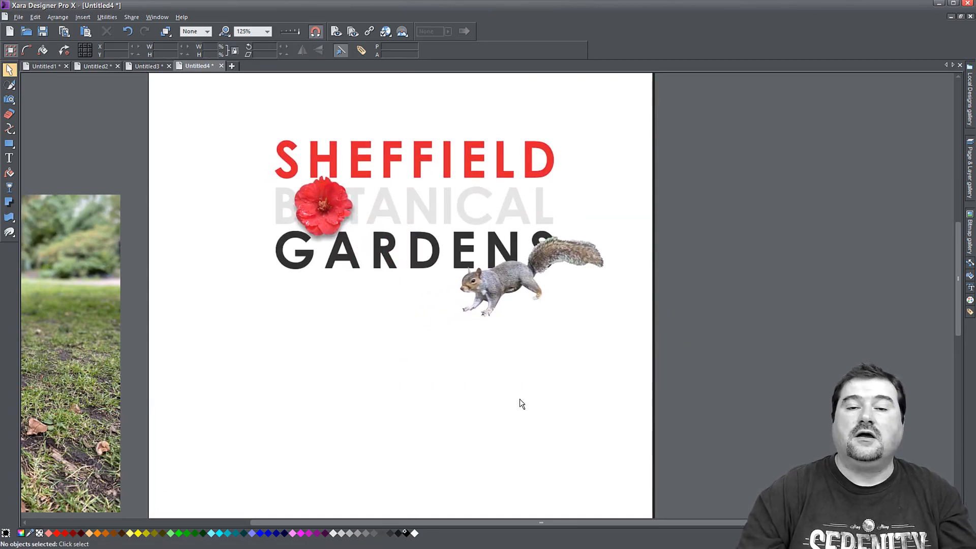